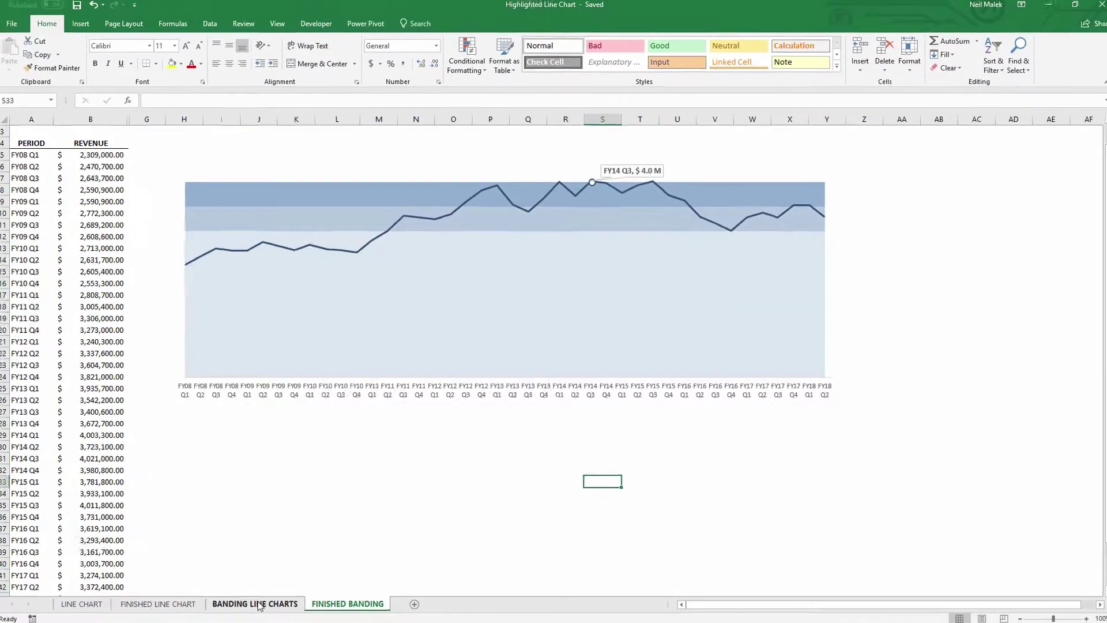
On the BANDING LINE CHARTS sheet, highlight the period labels and revenue values
click(259, 601)
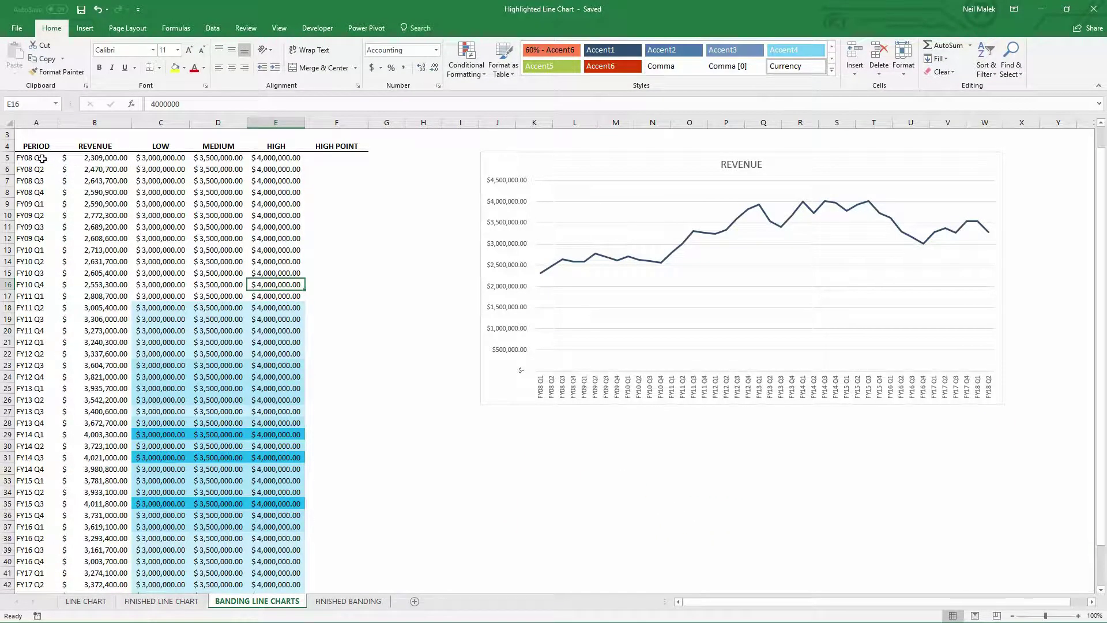
drag(35, 159, 35, 353)
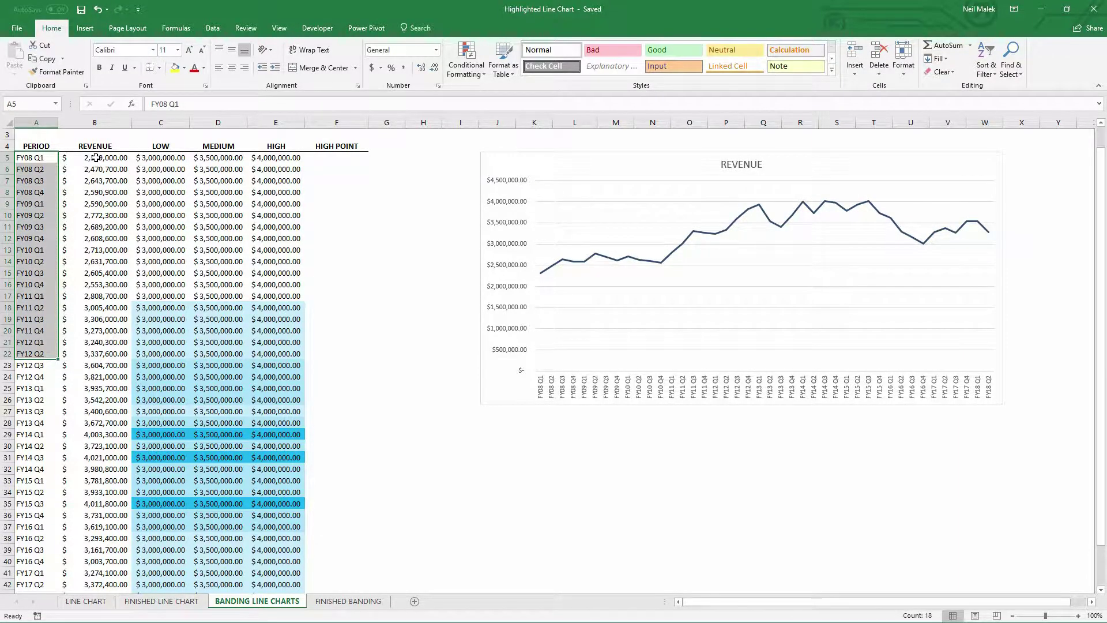
drag(97, 158, 96, 388)
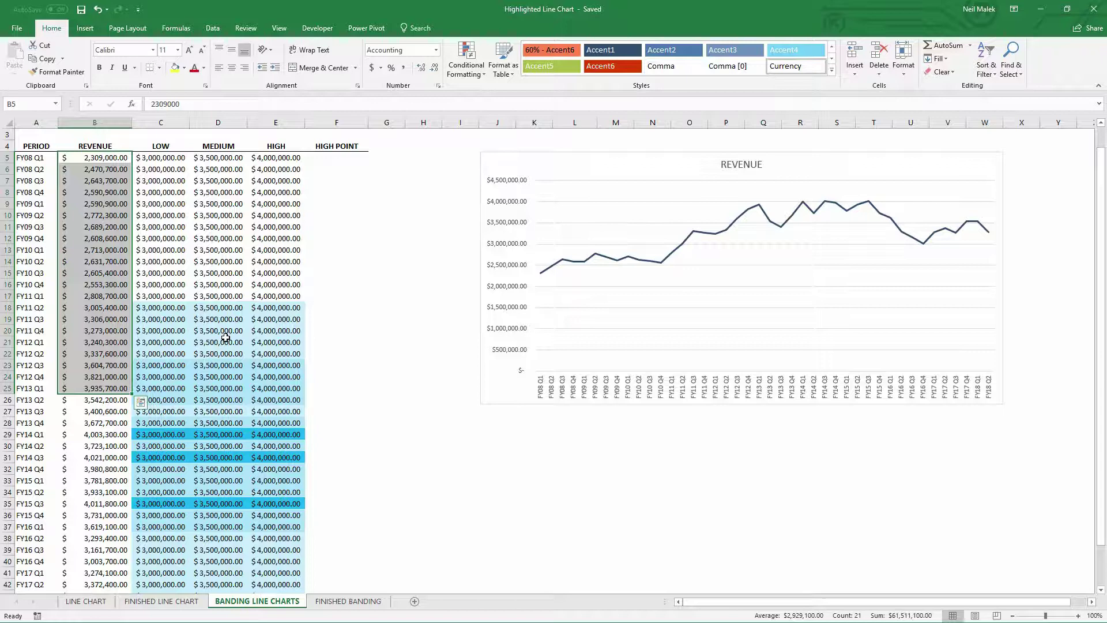
Move the revenue chart slightly left and select the LOW, MEDIUM and HIGH columns
click(537, 154)
drag(537, 154, 486, 151)
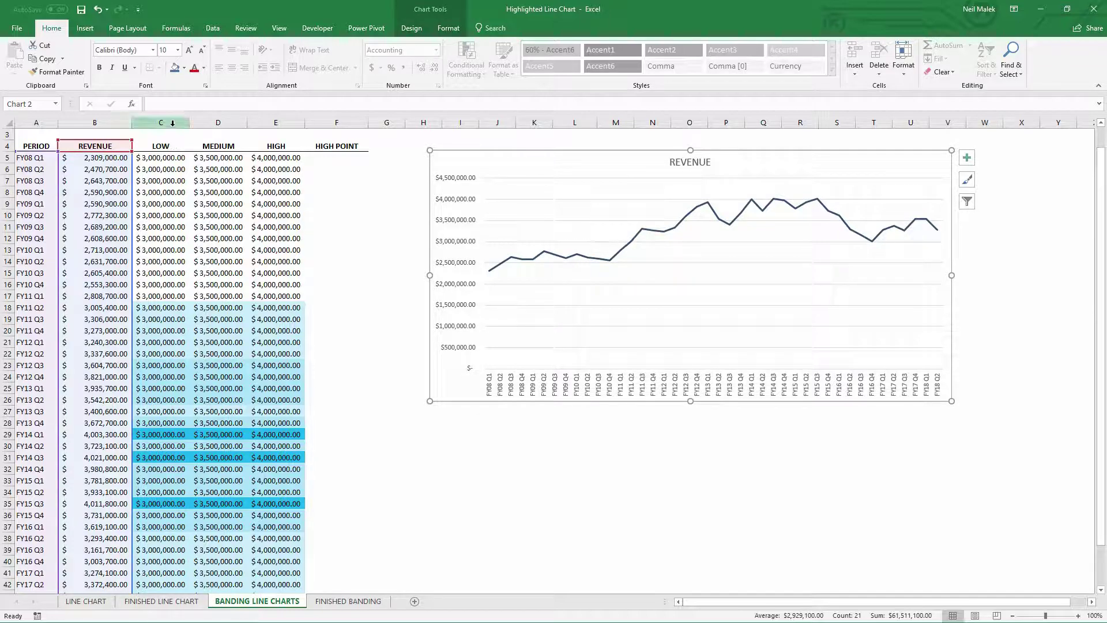
drag(173, 127, 260, 127)
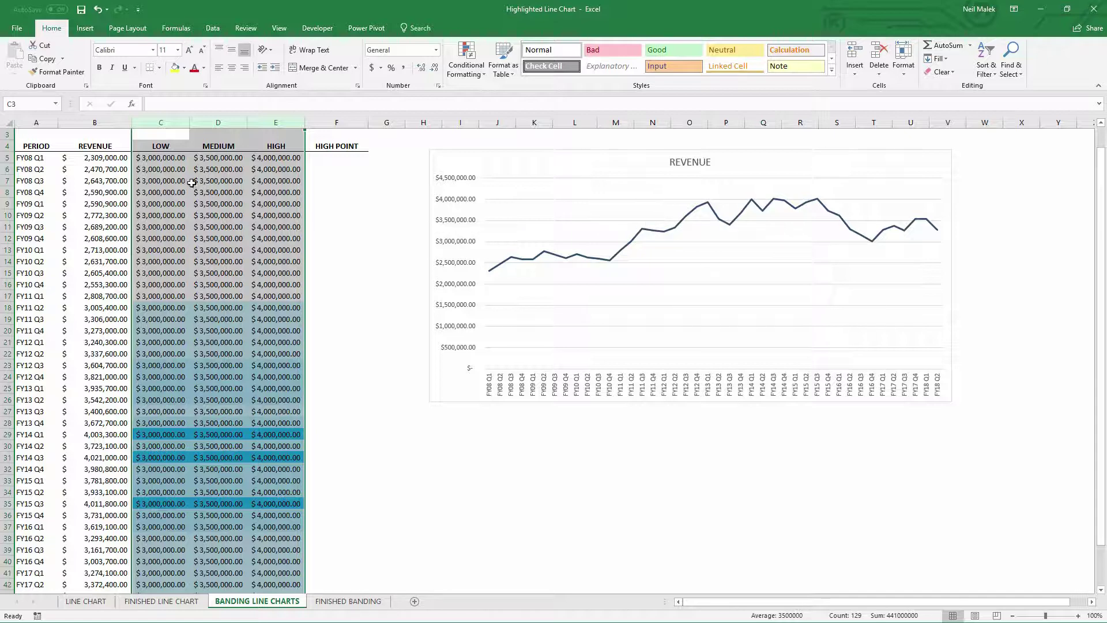
Copy the LOW, MEDIUM and HIGH data range and paste it into the revenue chart as series
click(167, 149)
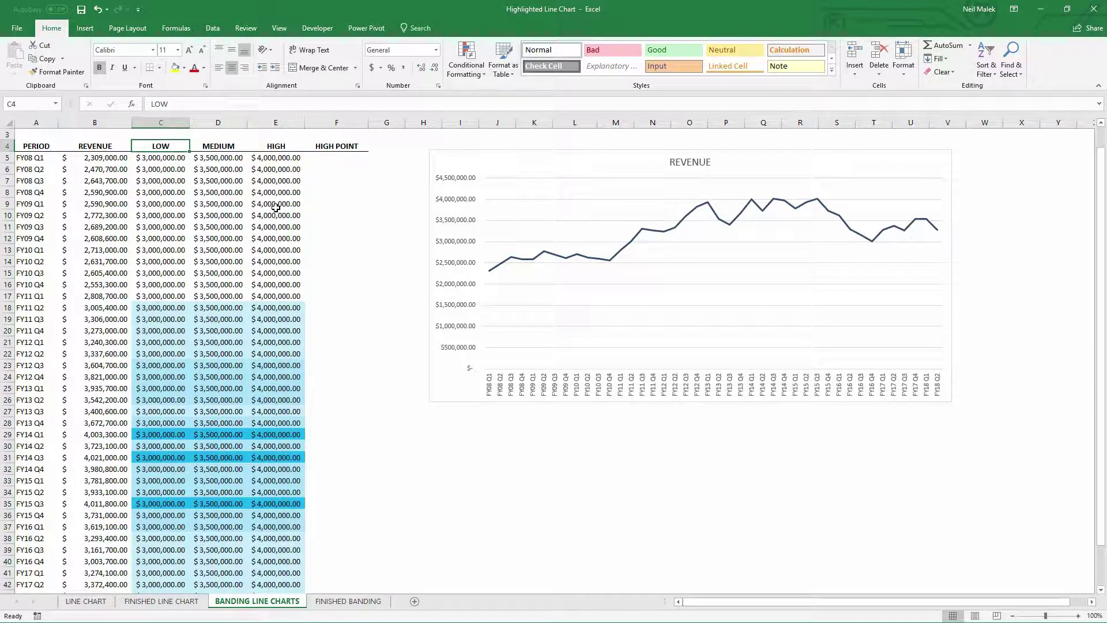
key(shift+Right)
key(shift+Right)
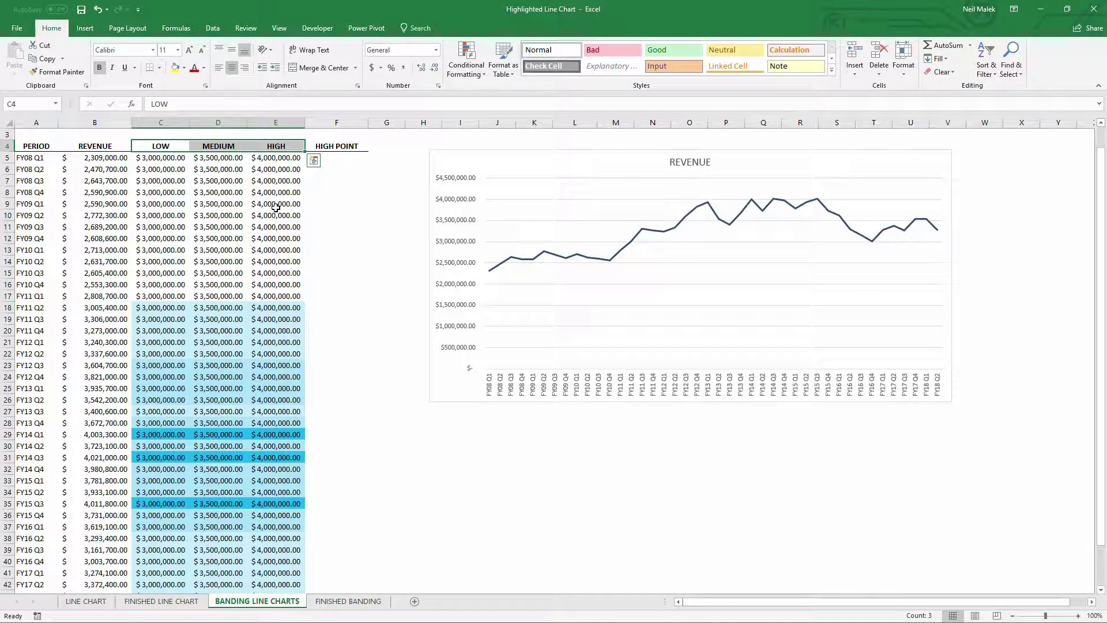
key(ctrl+shift+Down)
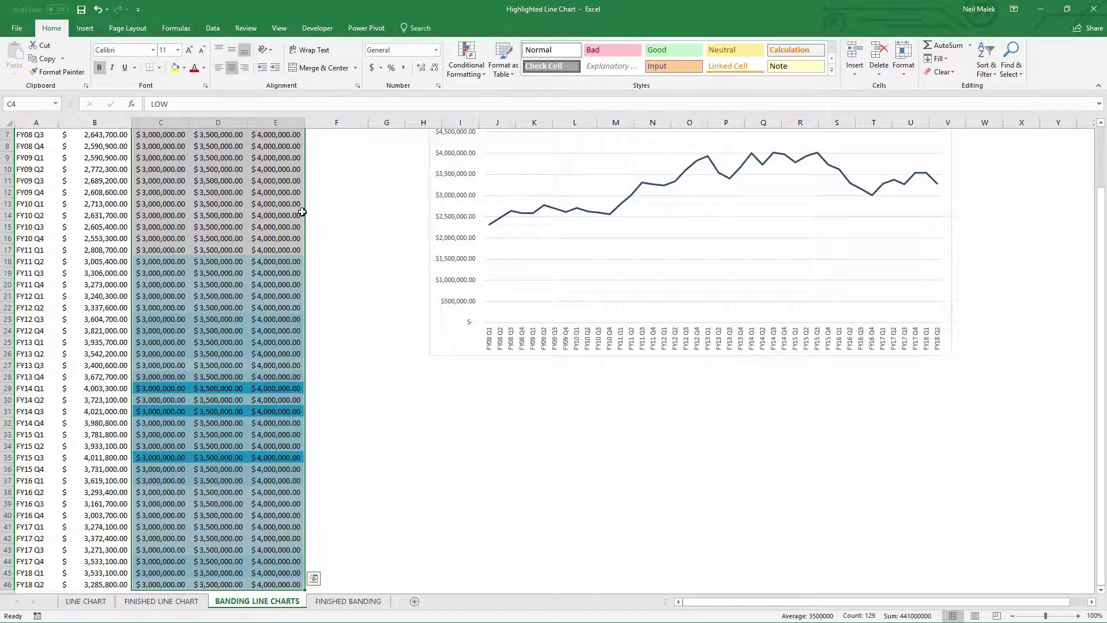
scroll(382, 341, up, 2)
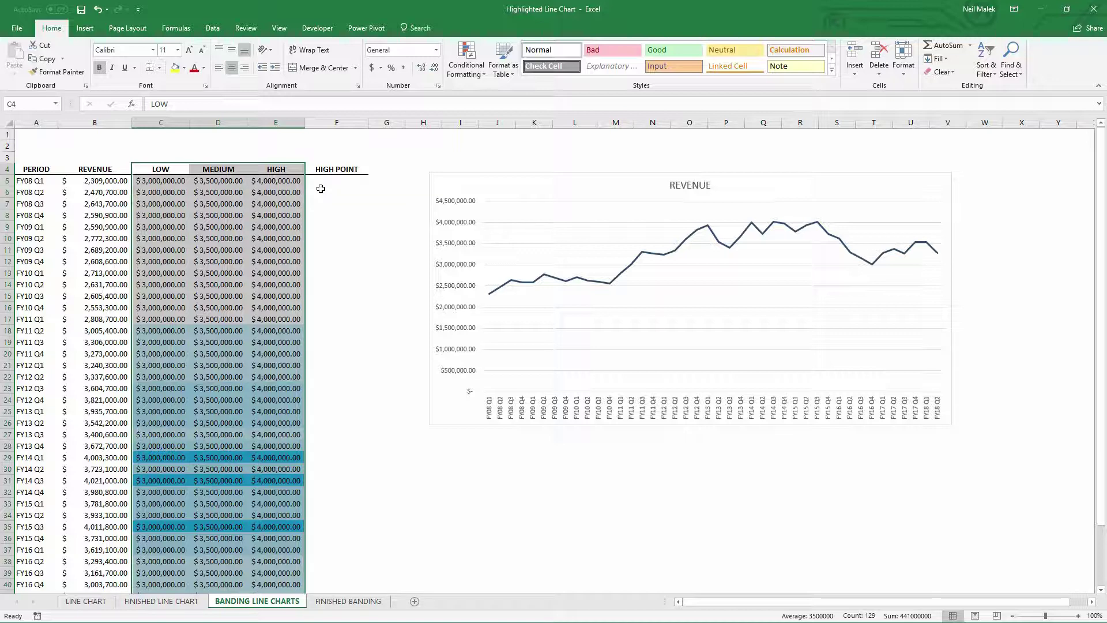
key(ctrl+c)
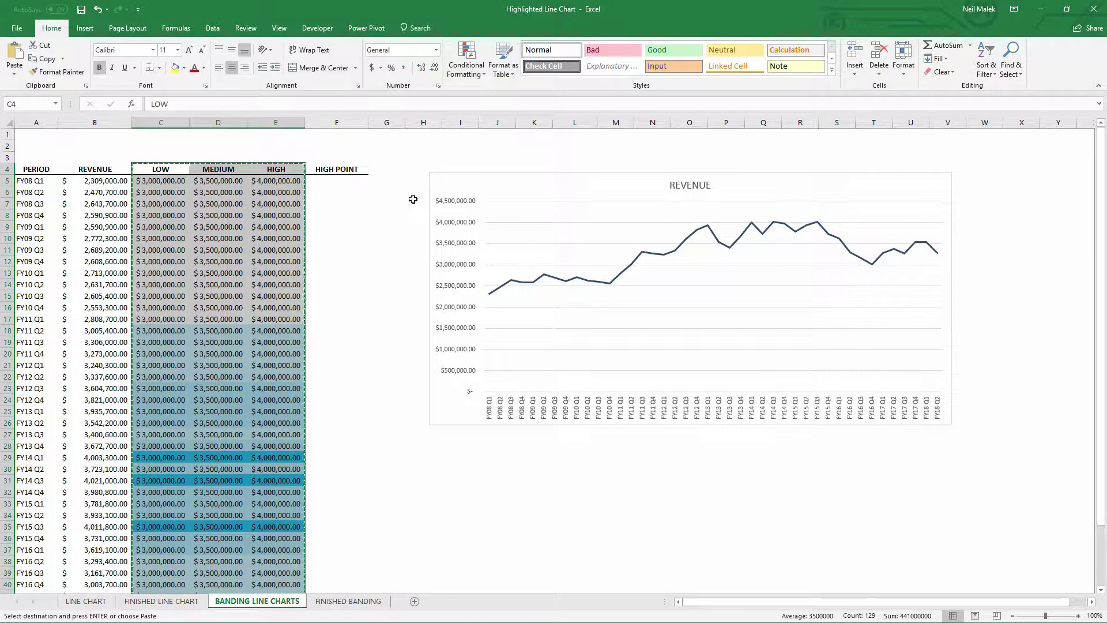
click(464, 177)
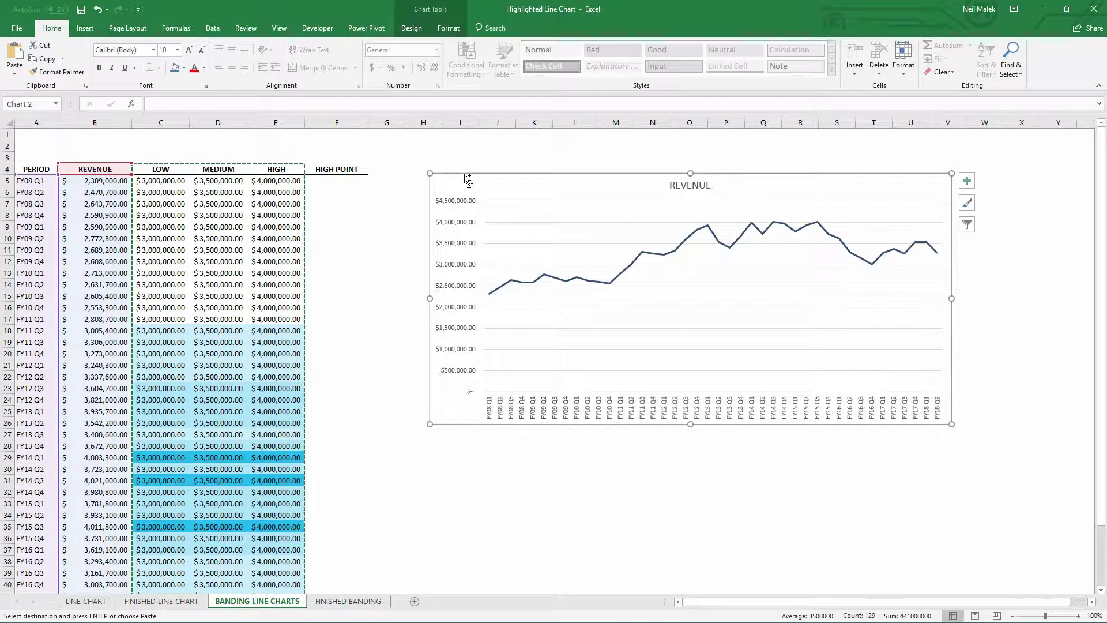
key(ctrl+v)
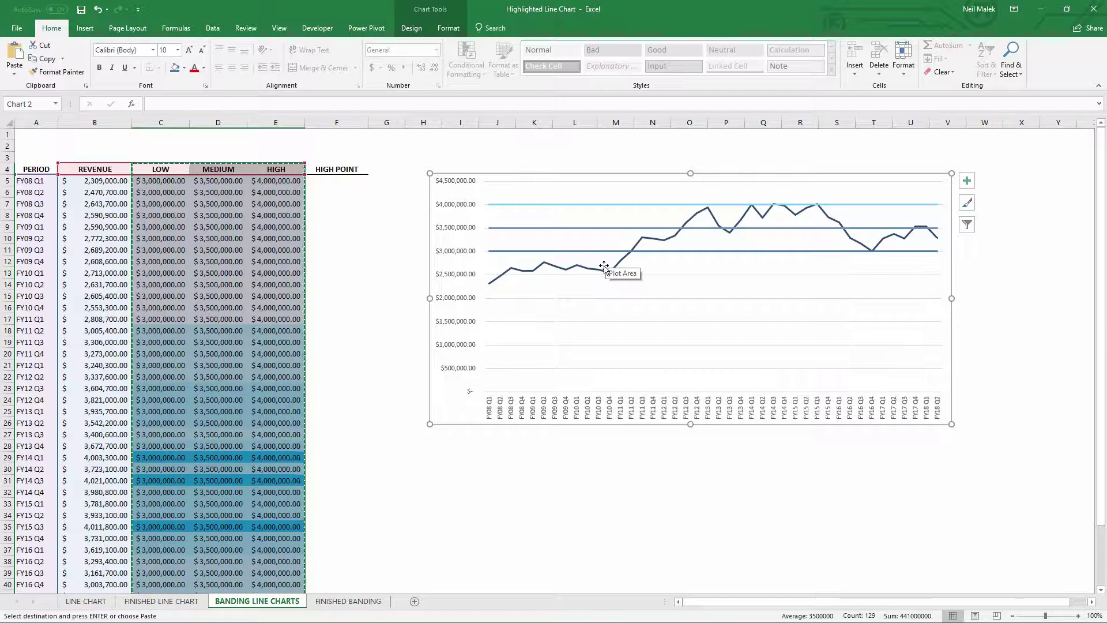
Cancel the copy, reselect the revenue chart and open Change Chart Type from Chart Design
key(Escape)
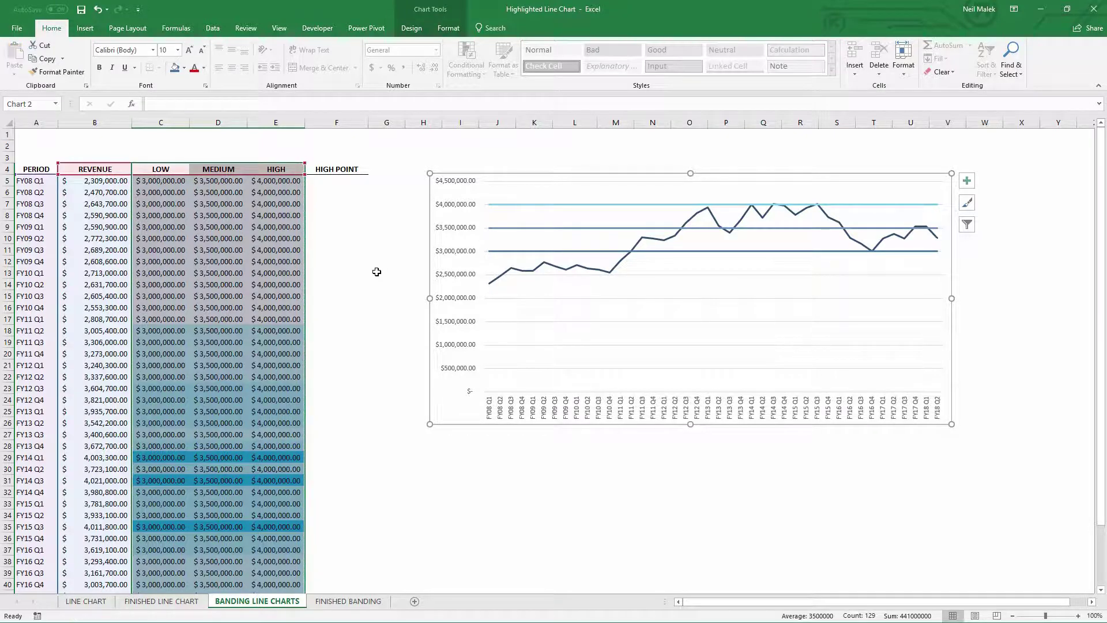
click(397, 203)
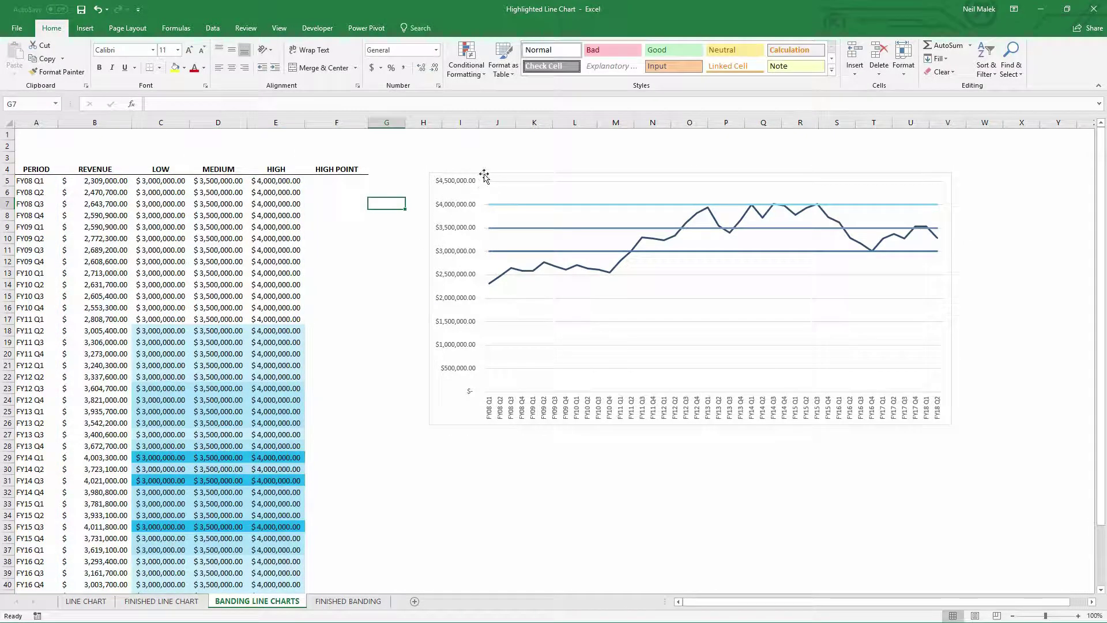
click(484, 174)
click(411, 30)
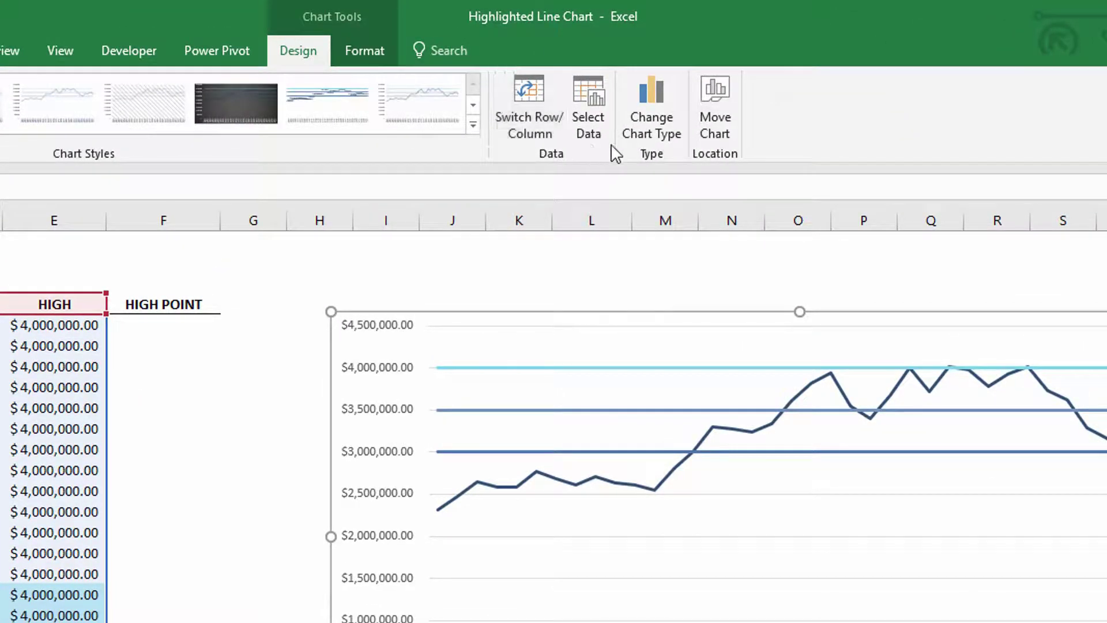
click(653, 132)
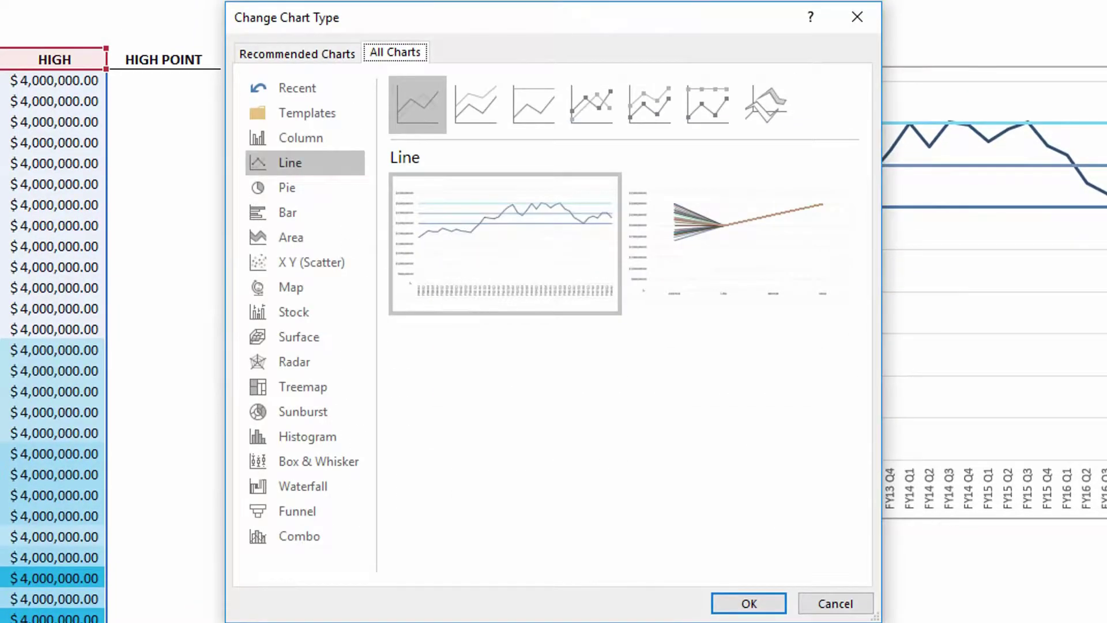
In Combo, make REVENUE a Line and LOW, MEDIUM and HIGH Area series, then apply
click(327, 551)
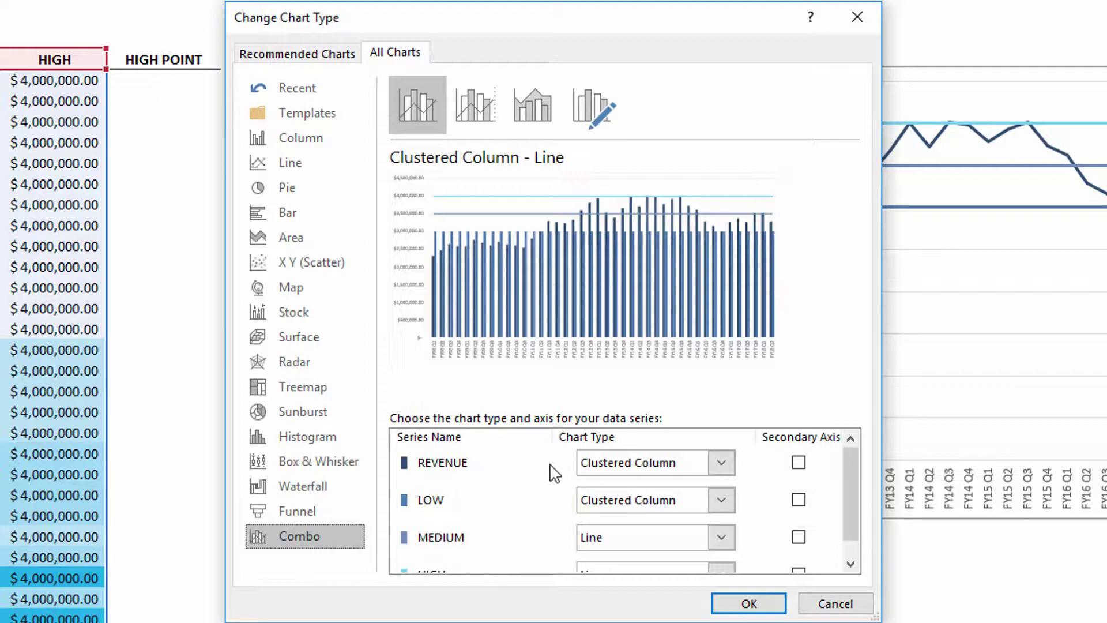
click(719, 465)
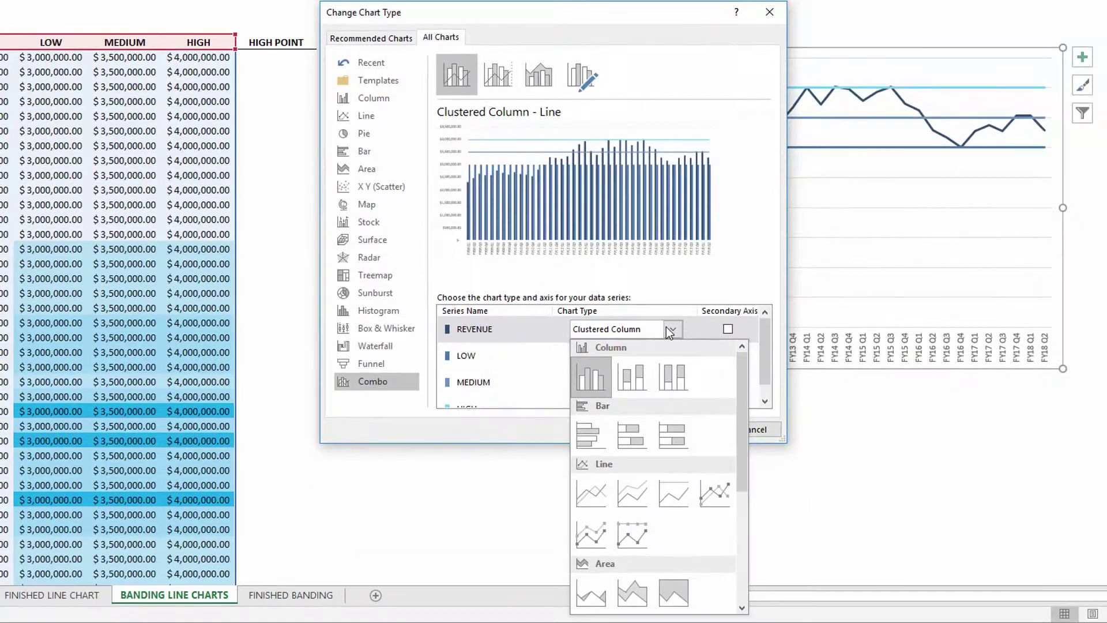
click(601, 492)
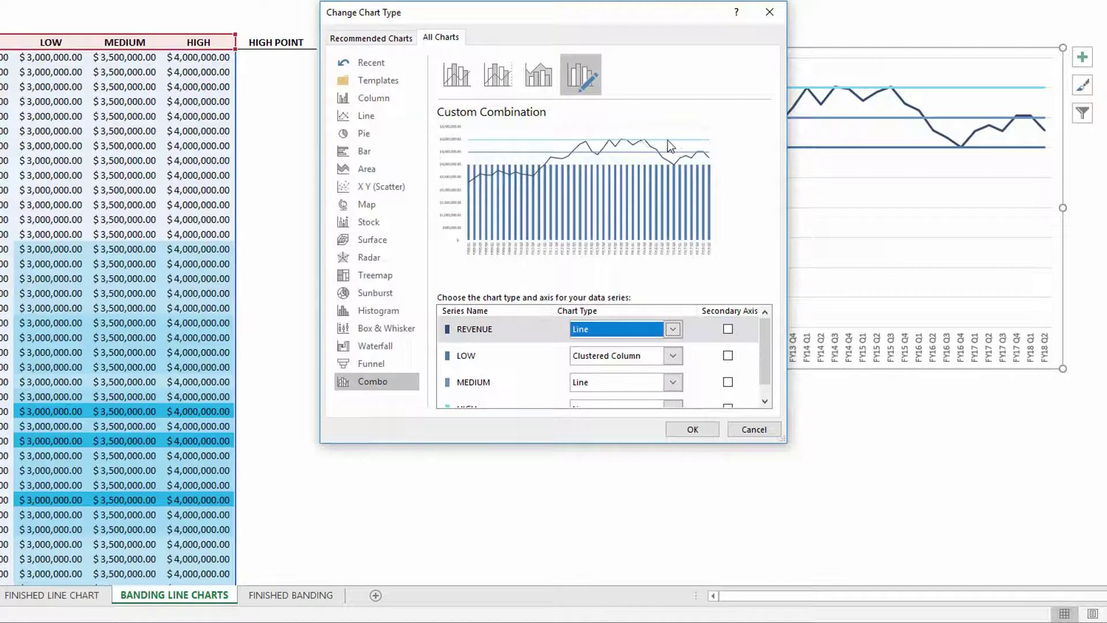
click(675, 357)
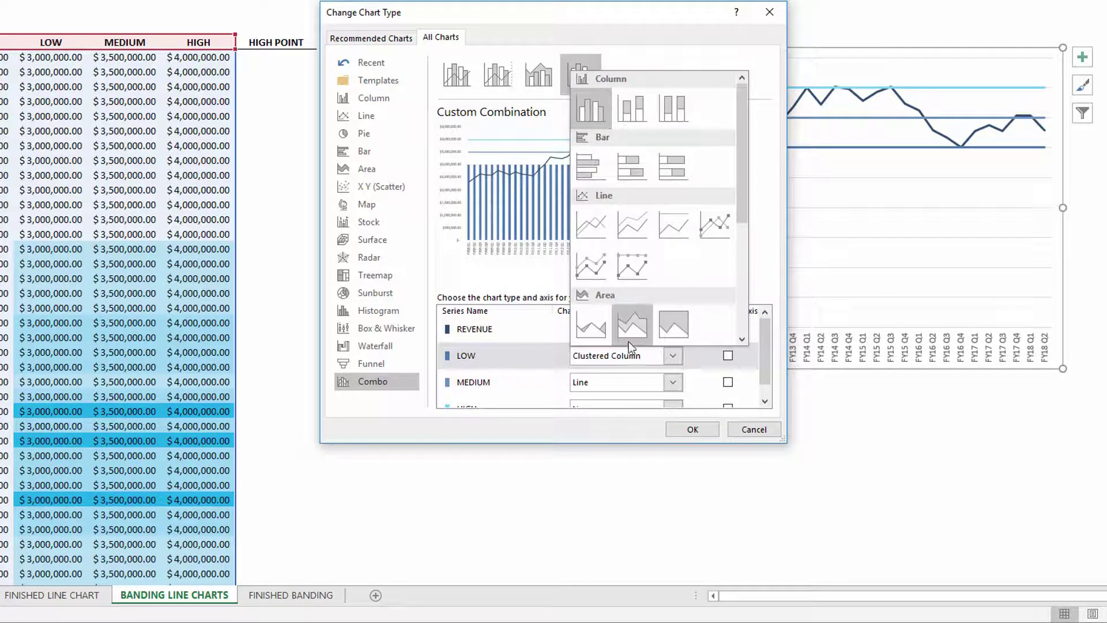
click(591, 326)
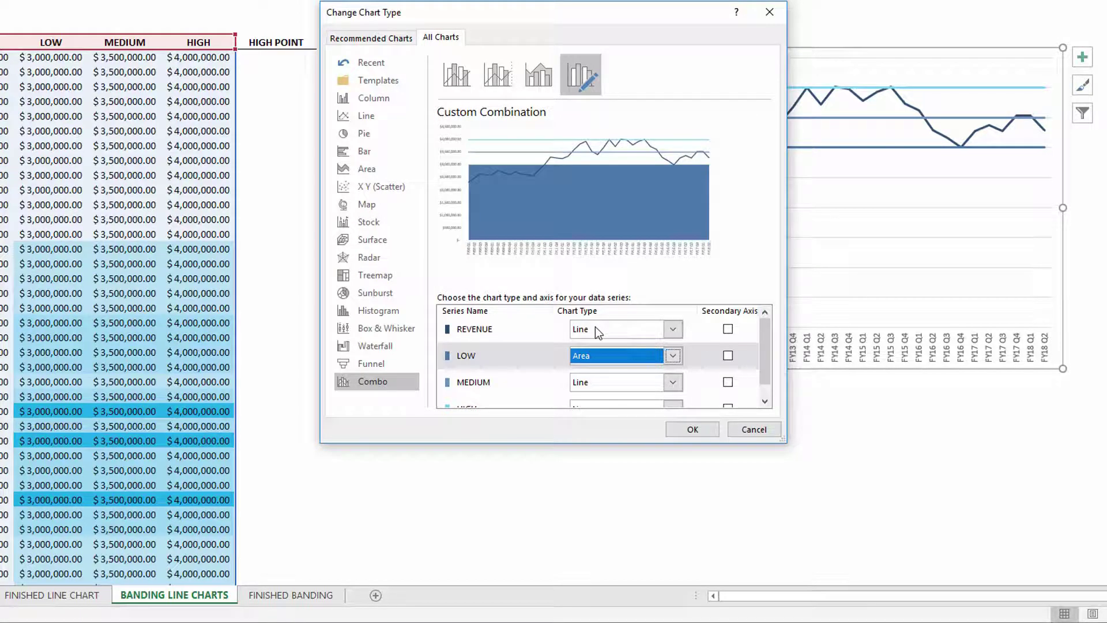
click(674, 384)
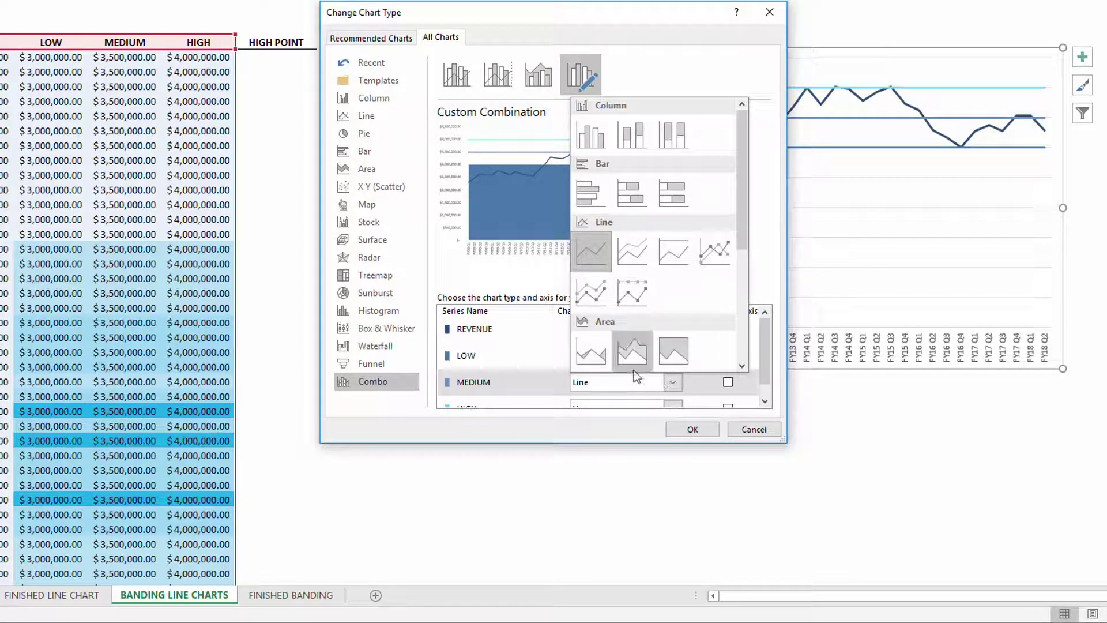
click(595, 357)
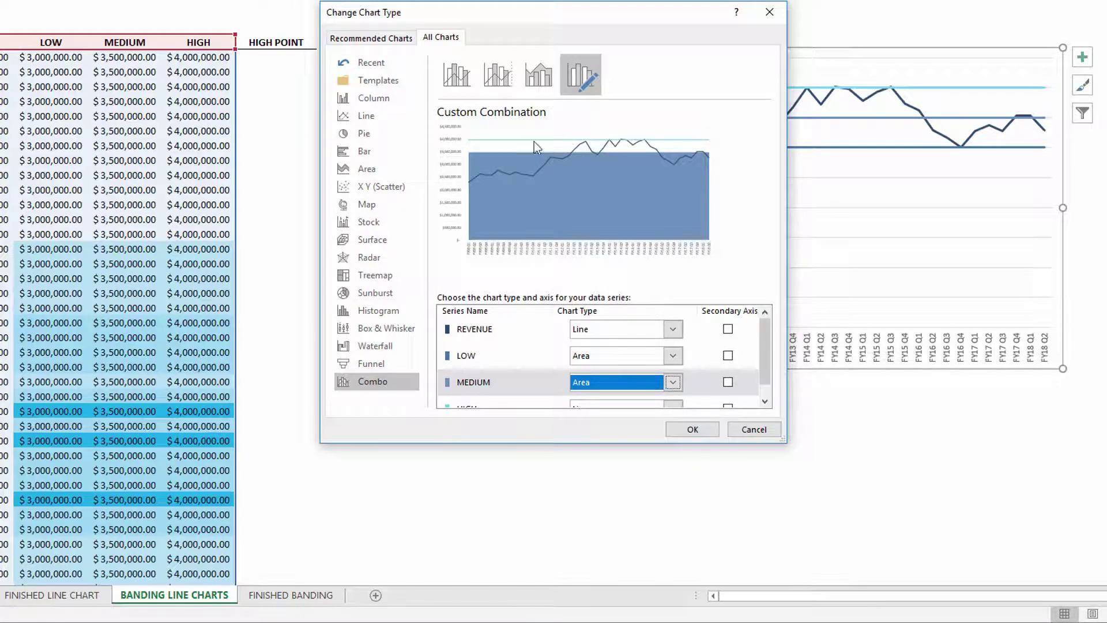
drag(764, 378, 764, 392)
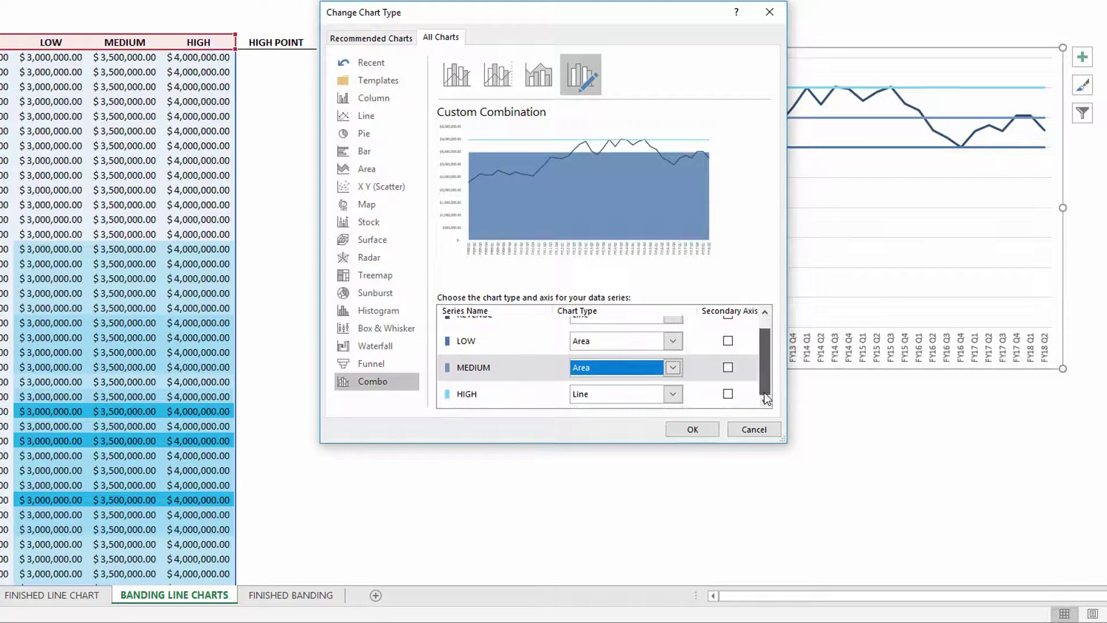
click(664, 390)
click(594, 366)
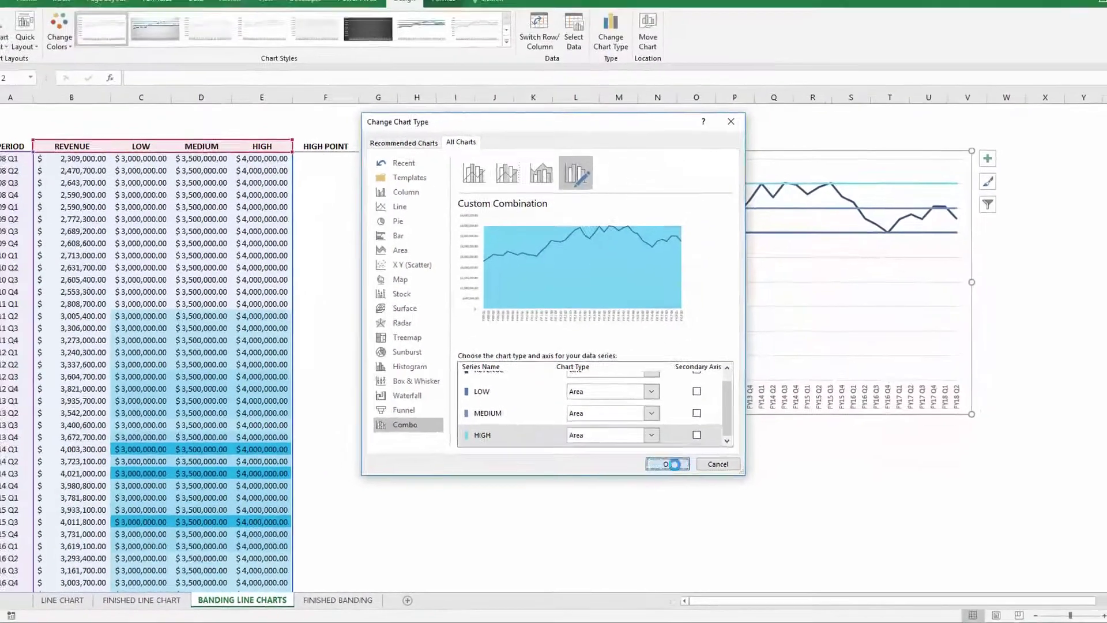
click(698, 433)
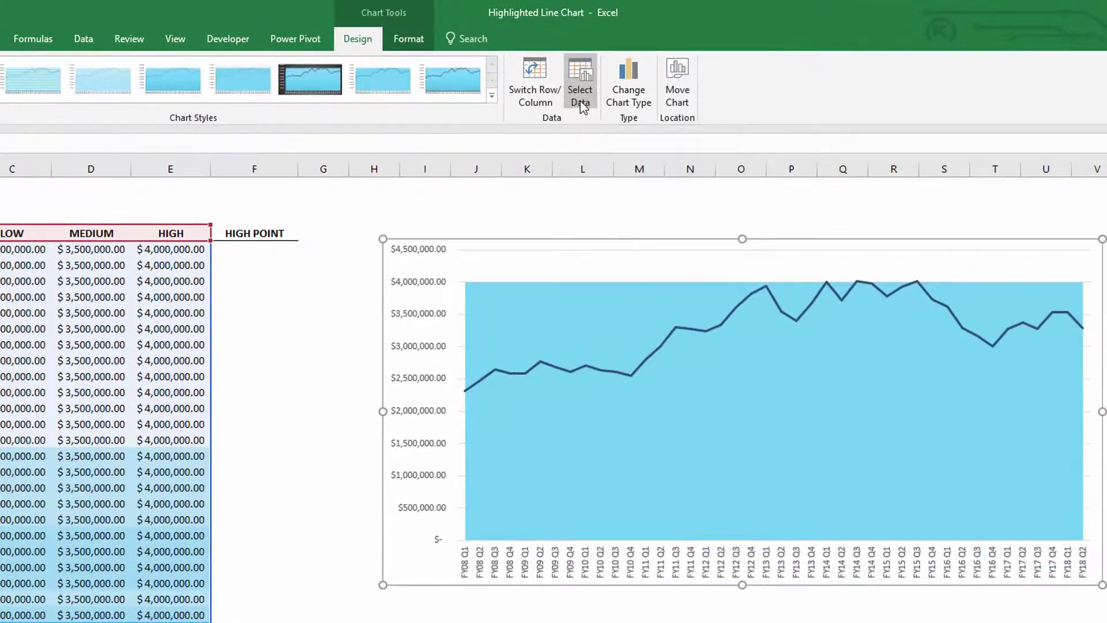
In Select Data Source, move HIGH and MEDIUM above LOW and apply the new order
click(580, 101)
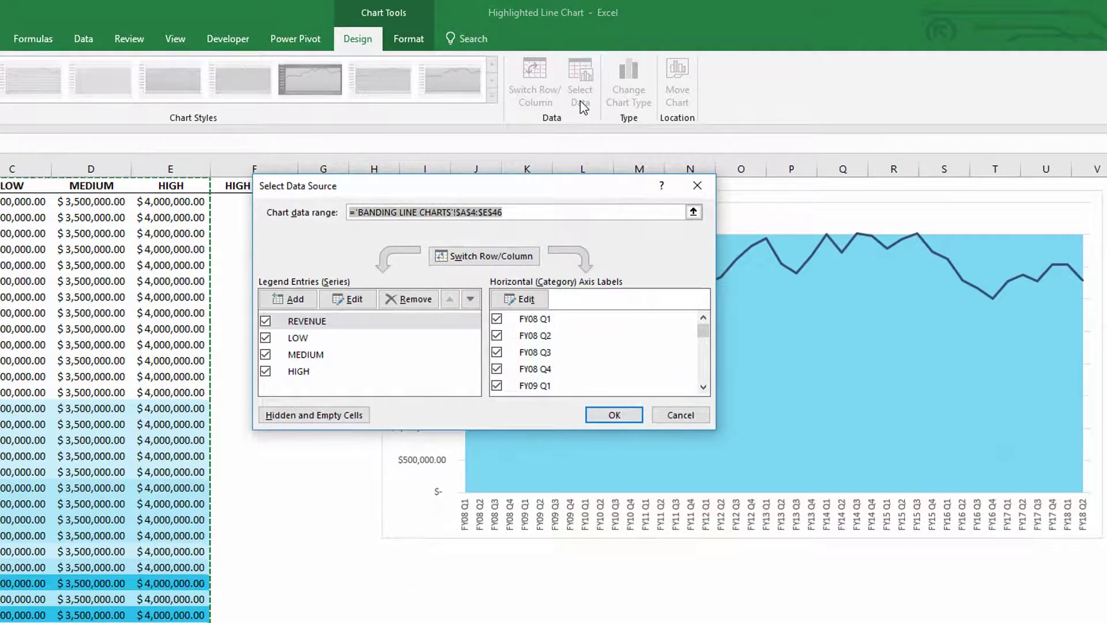
click(307, 379)
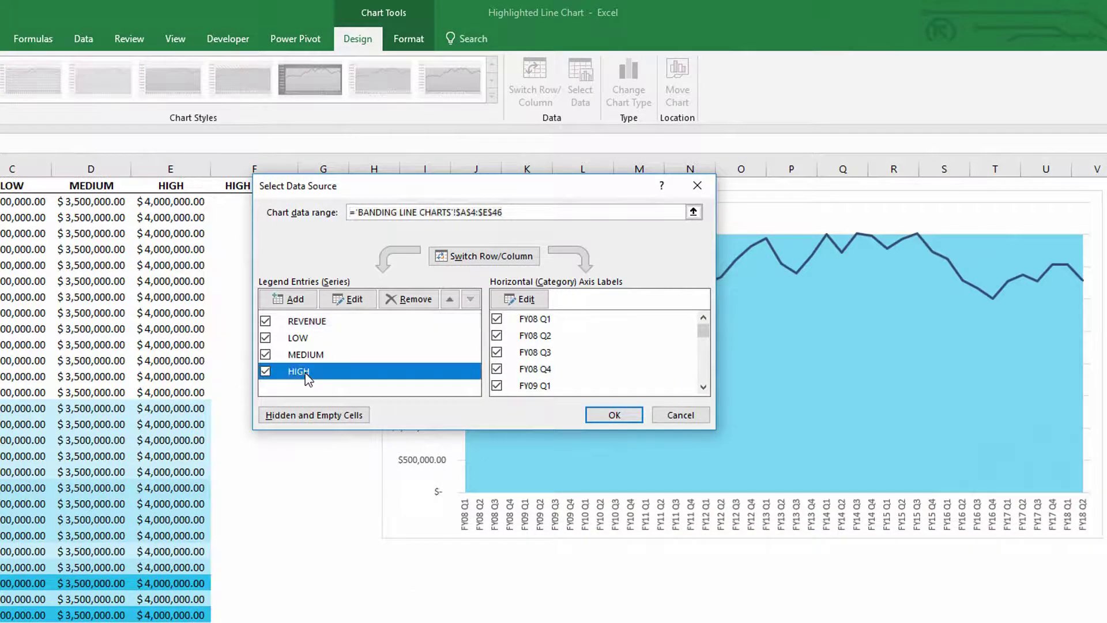
click(450, 300)
click(450, 300)
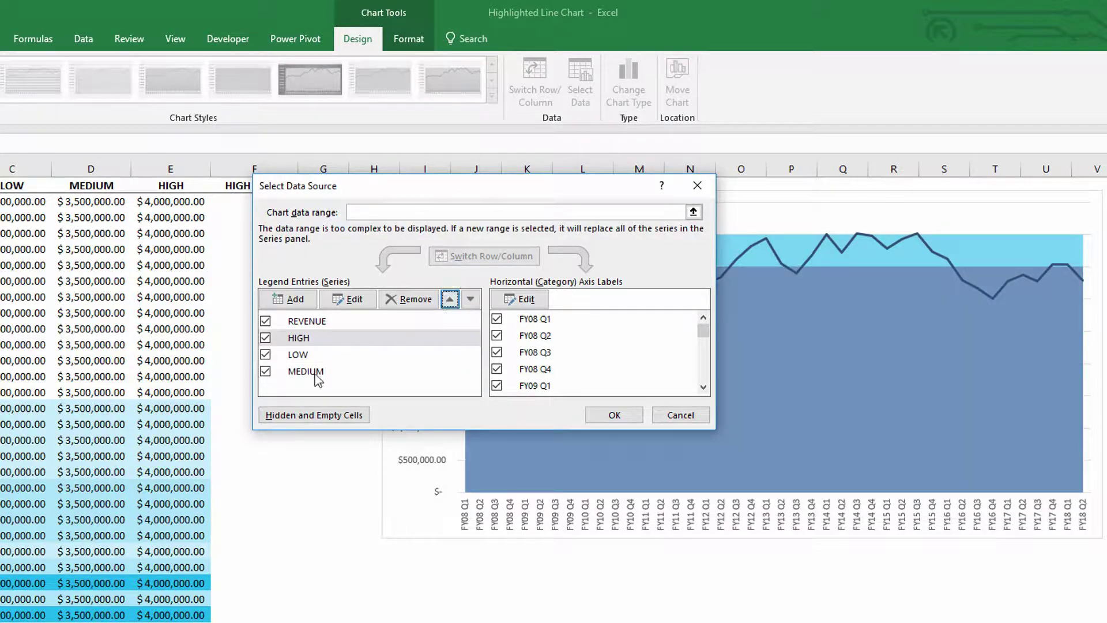
click(313, 372)
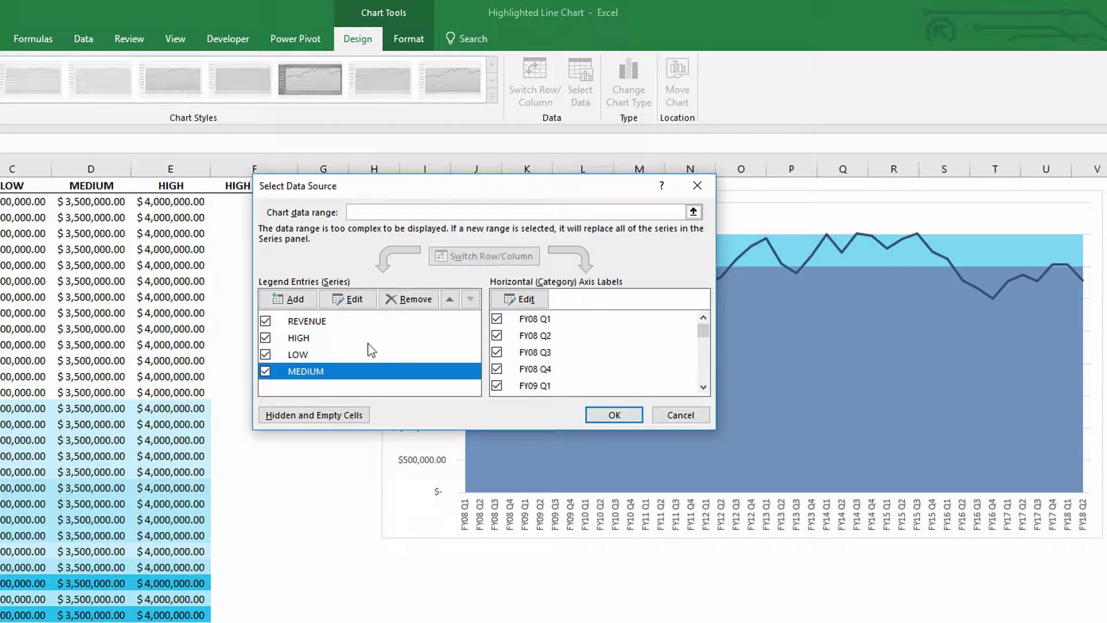
click(451, 300)
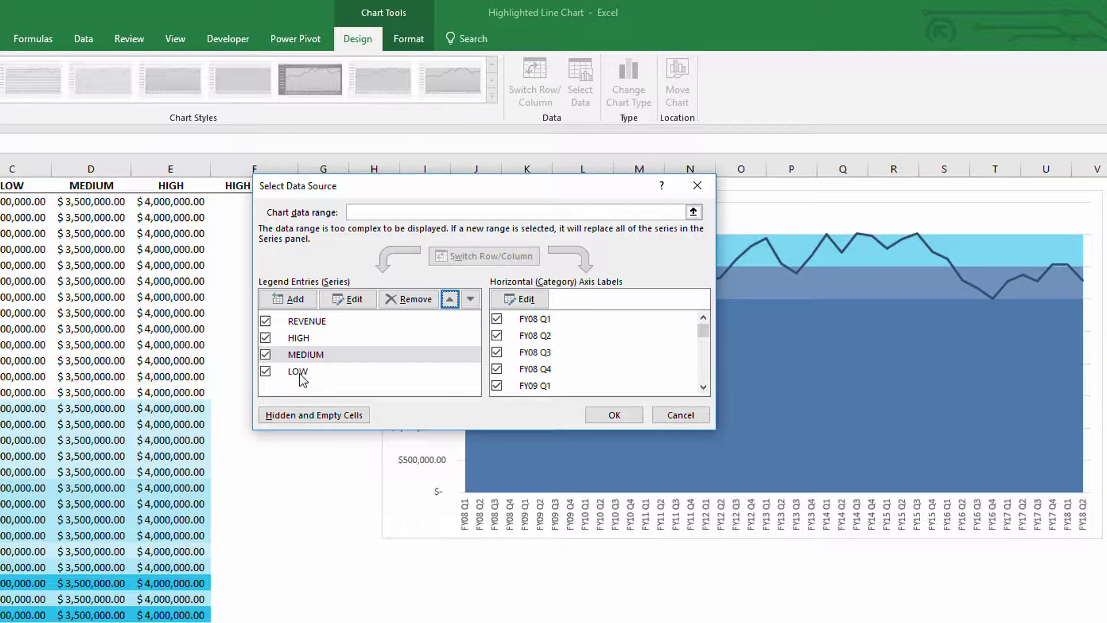
click(614, 416)
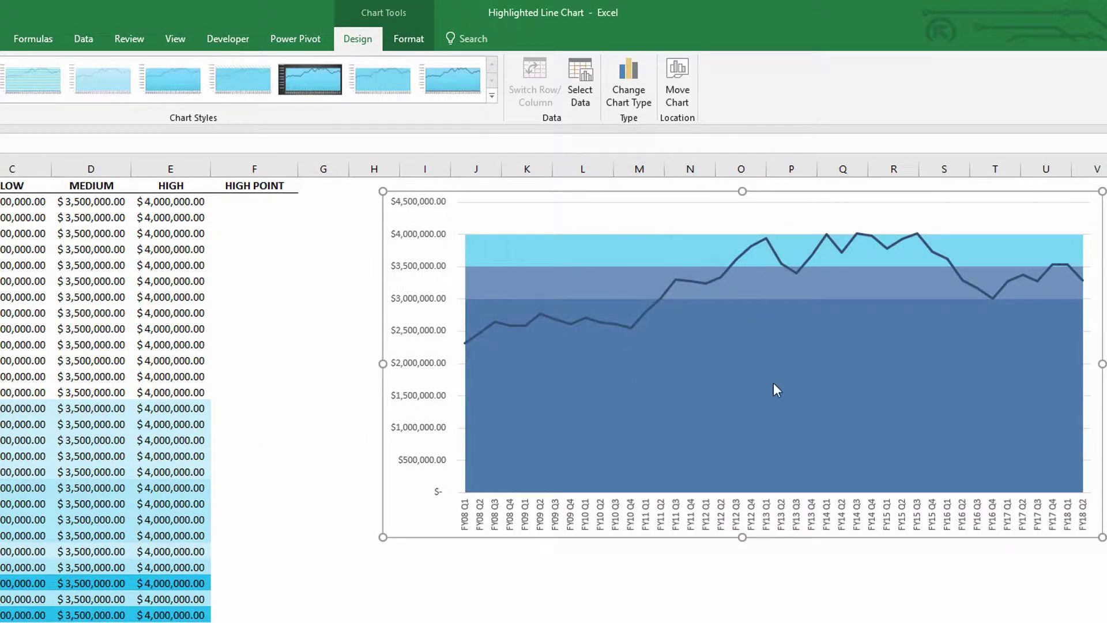
Give the LOW series a gradient fill and remove its middle gradient stop
click(741, 365)
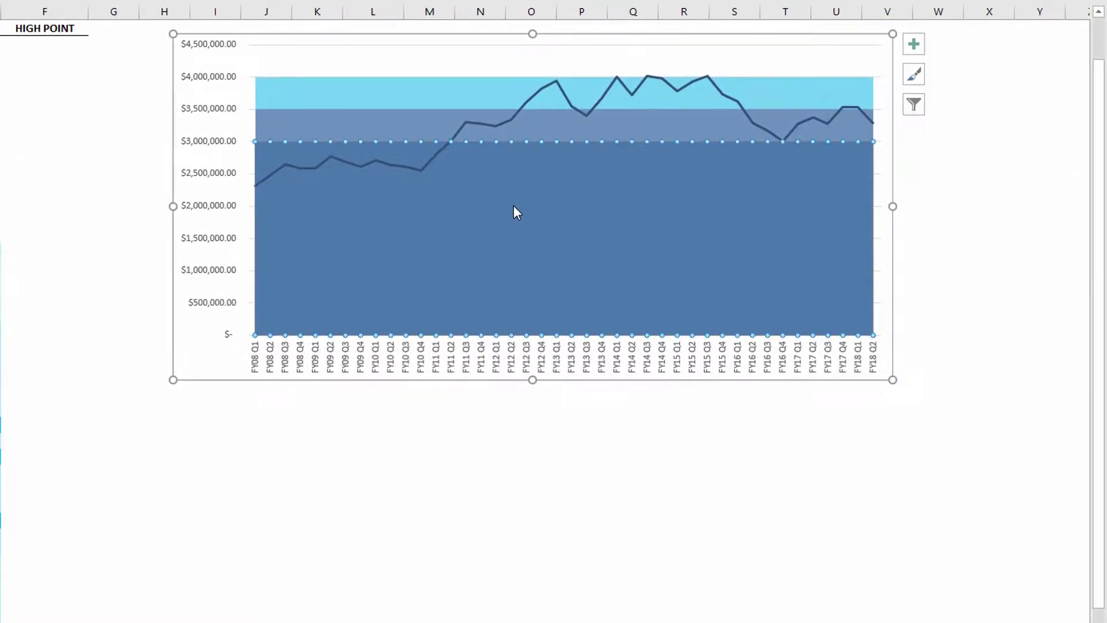
double_click(514, 206)
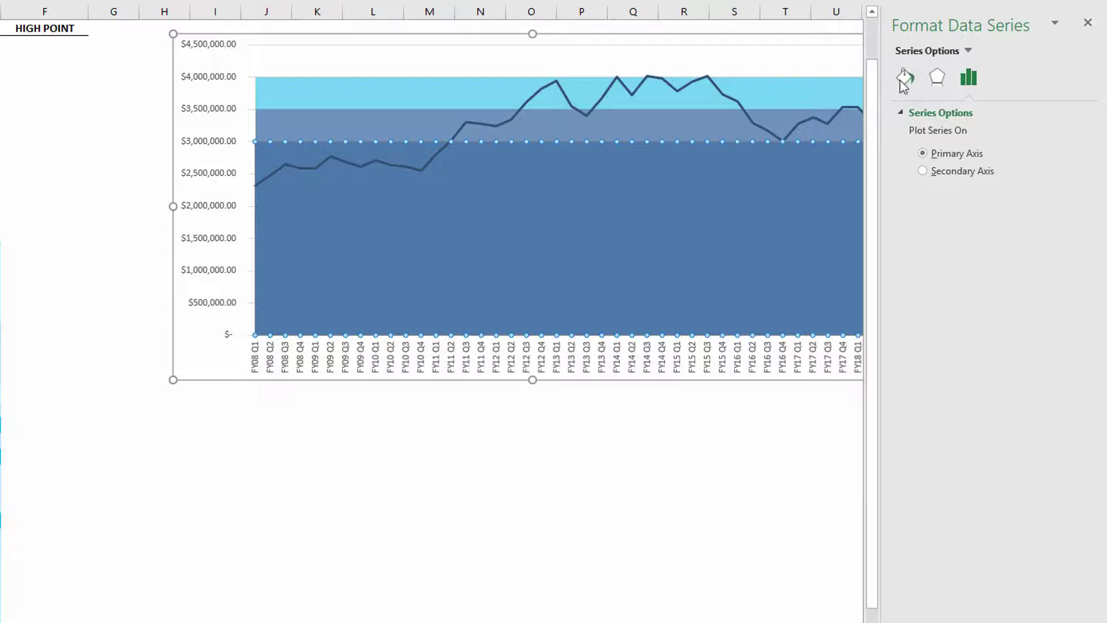
click(901, 81)
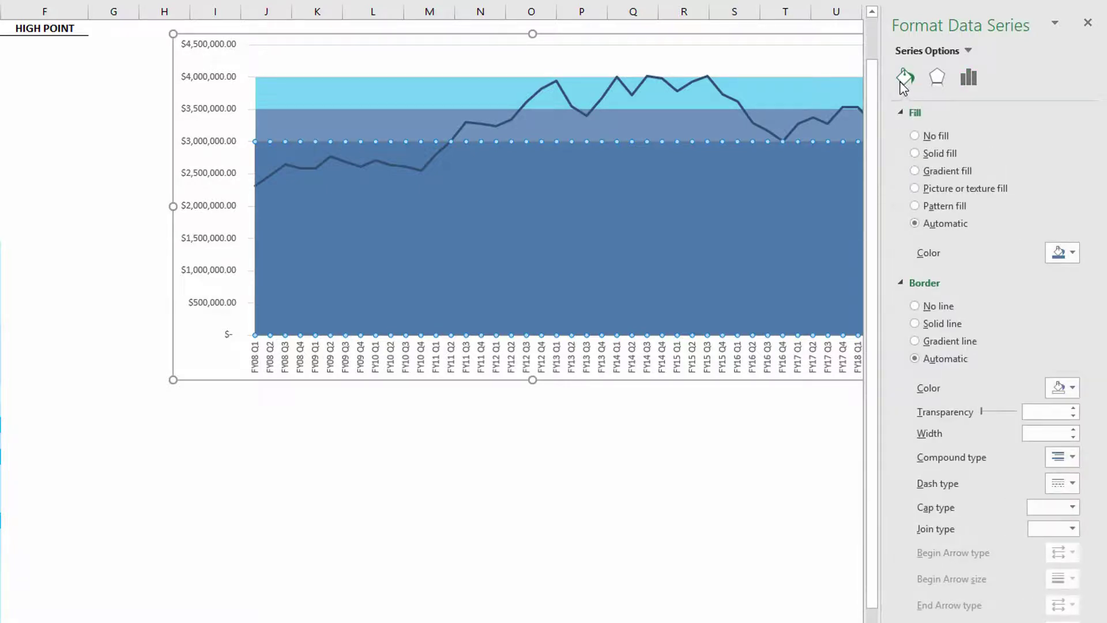
click(945, 174)
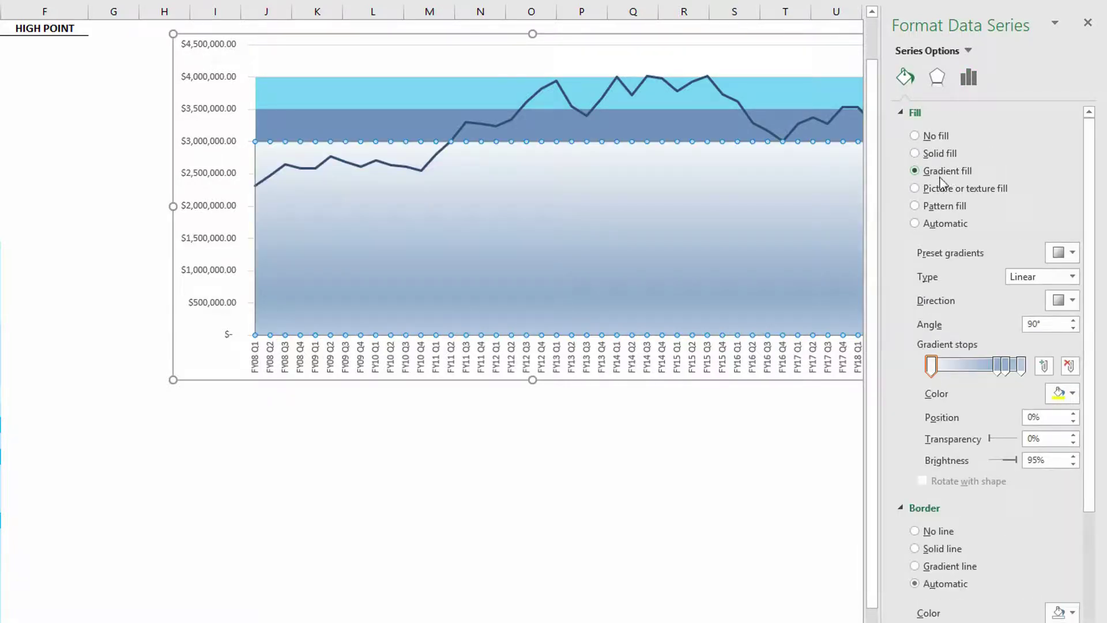
click(1005, 366)
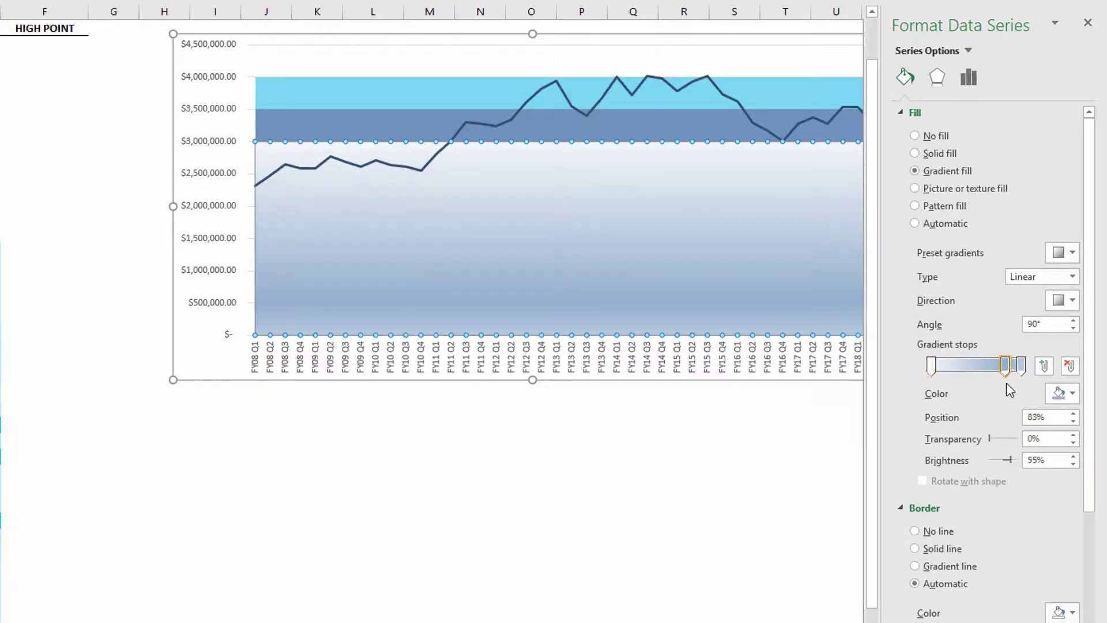
drag(1008, 391, 976, 381)
Colour the LOW gradient with a light right stop and a blue-gray left stop
click(1021, 365)
click(1071, 393)
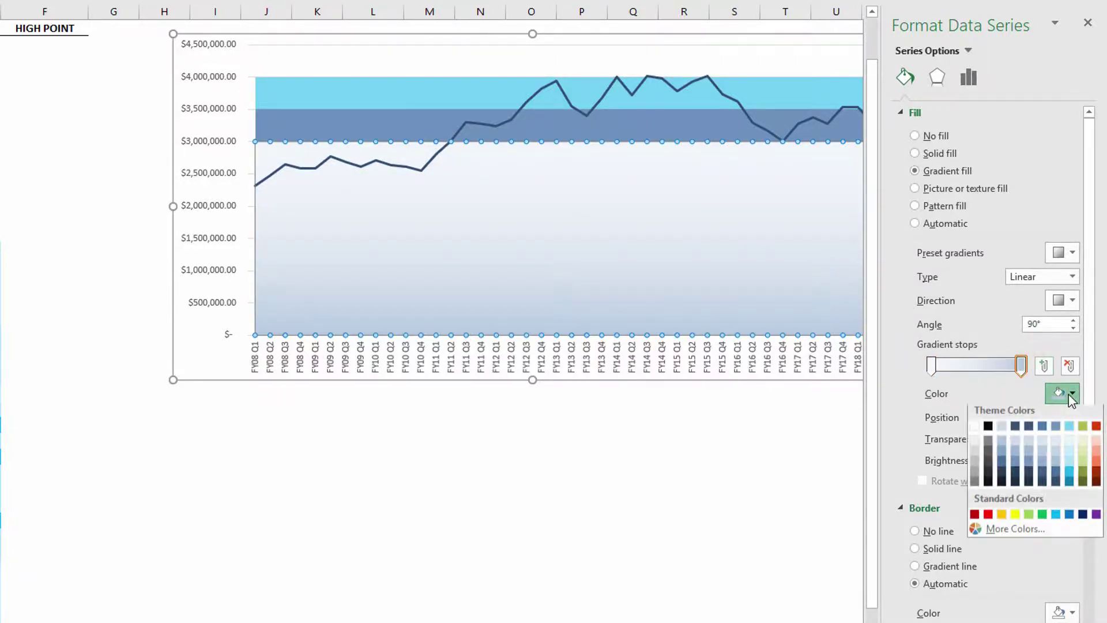
click(1059, 458)
click(931, 368)
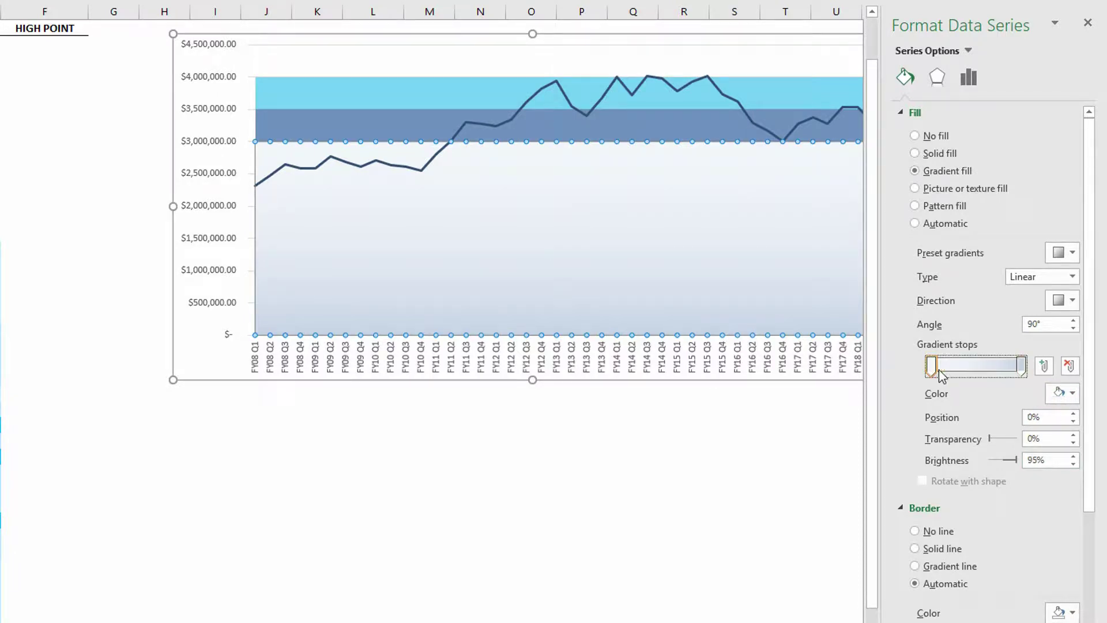
click(1071, 394)
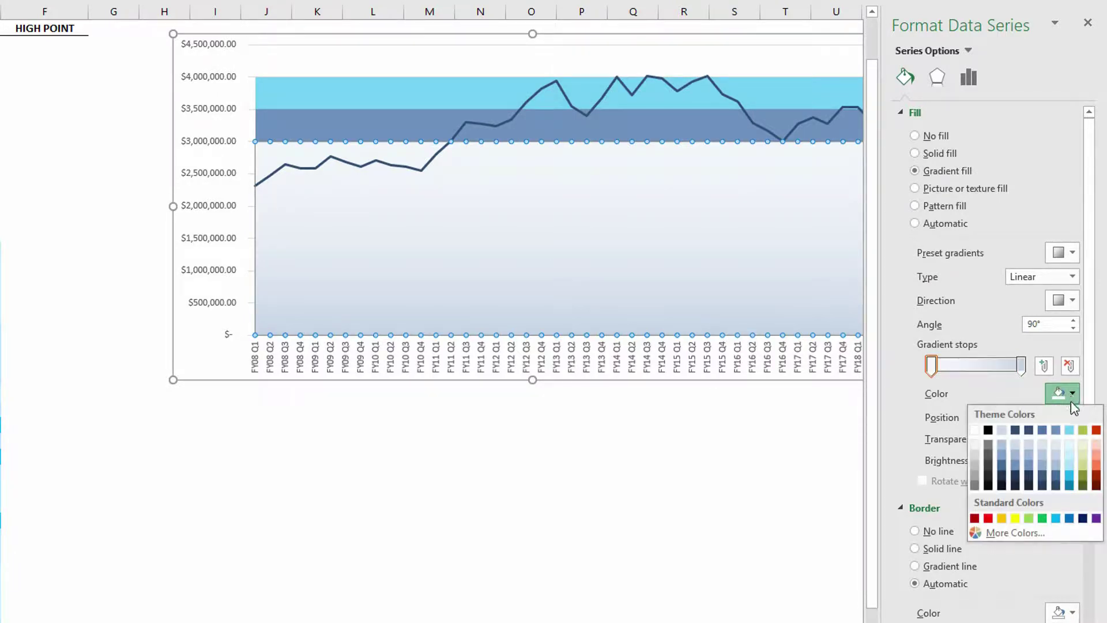
click(1059, 471)
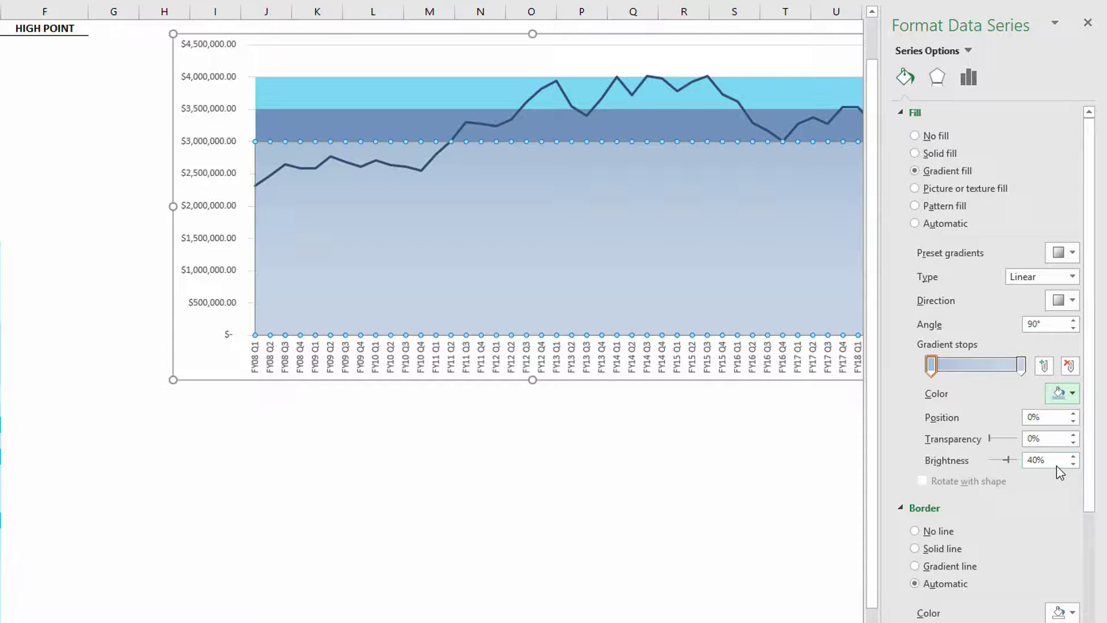
click(418, 122)
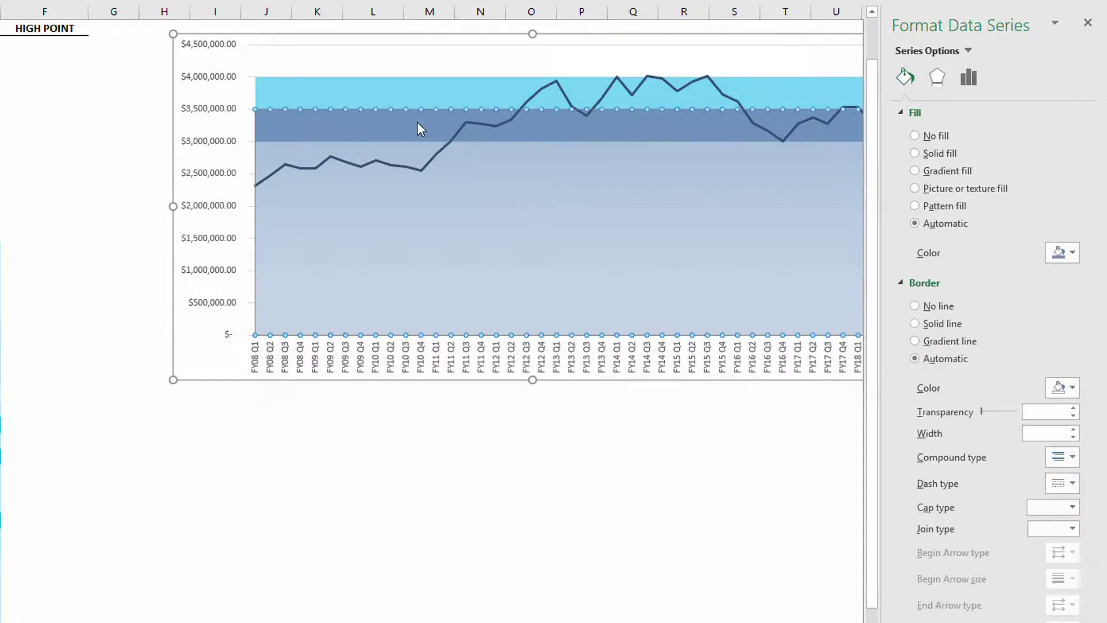
Give the MEDIUM band a gradient fill with a blue-gray right stop and darker left stop
click(952, 172)
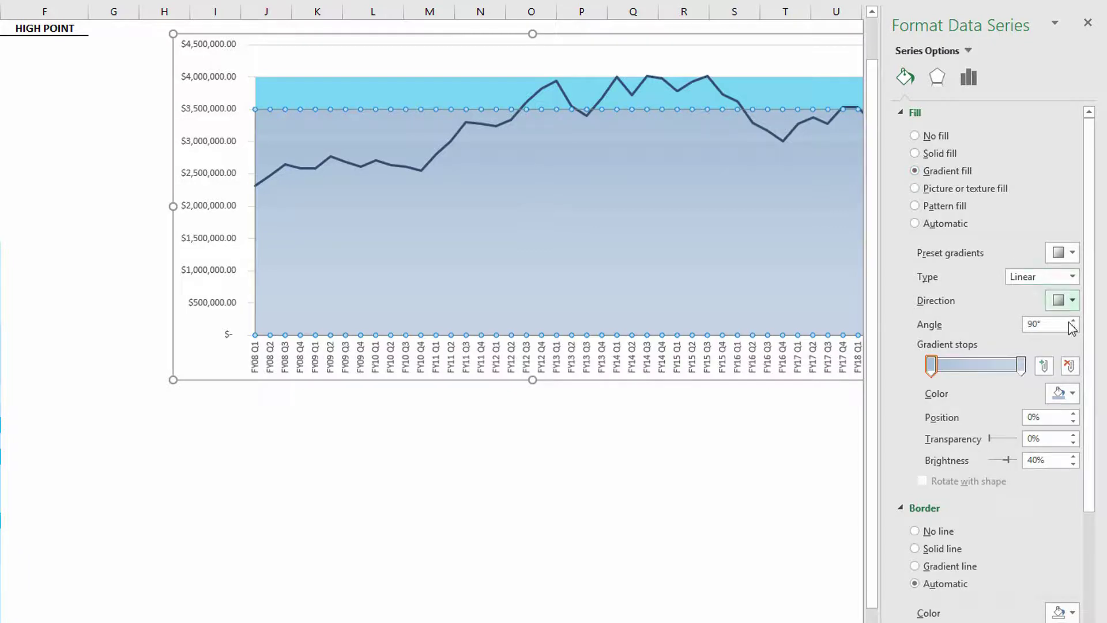
click(1021, 367)
click(1065, 392)
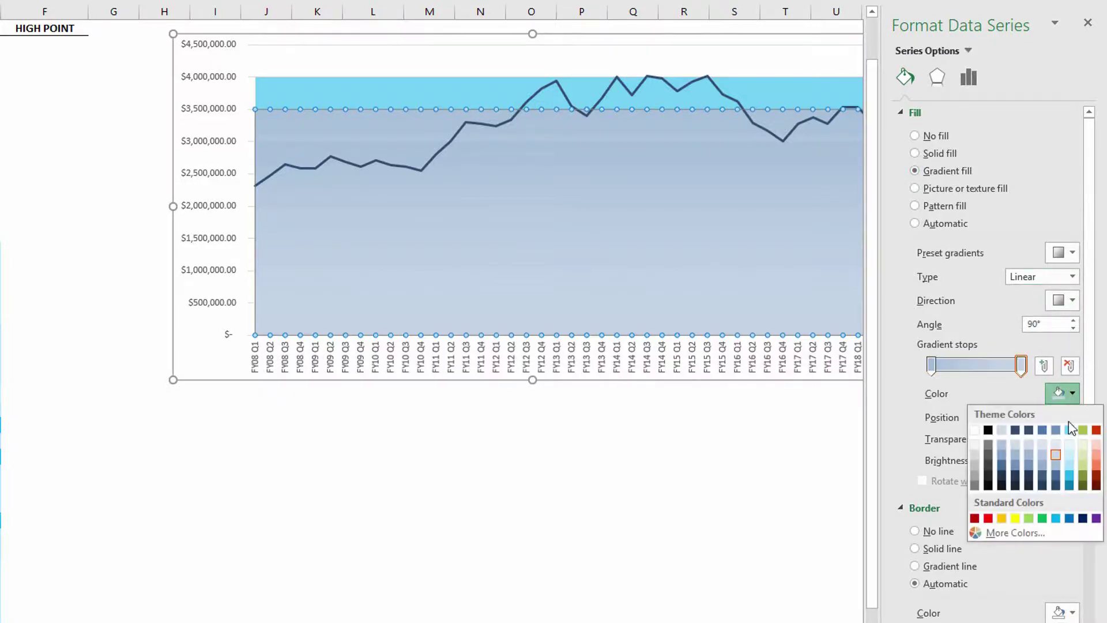
click(1054, 469)
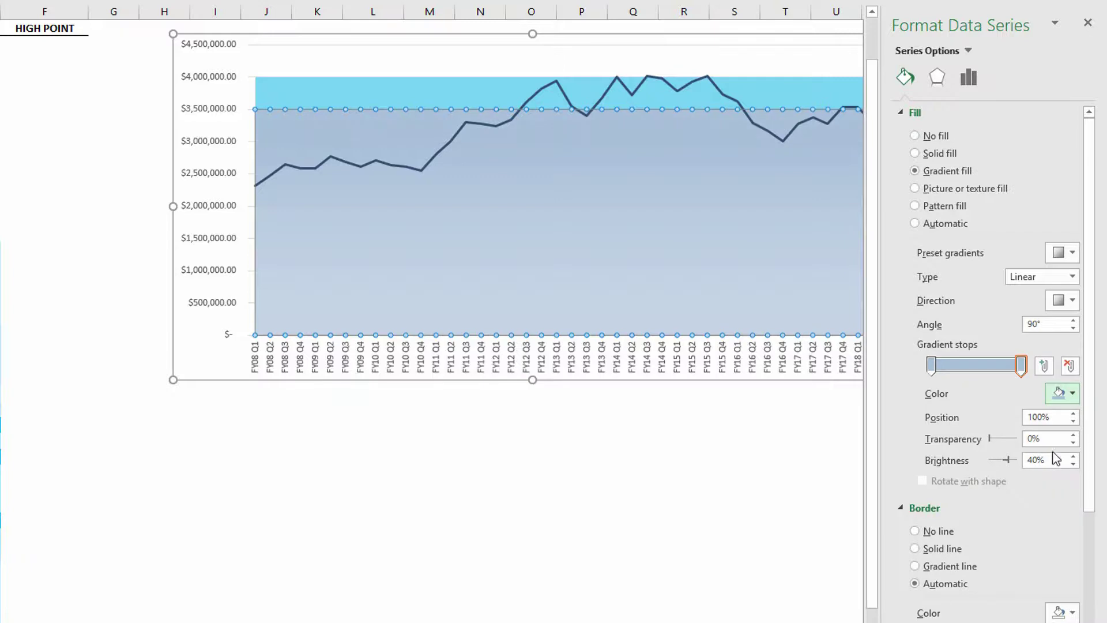
click(931, 365)
click(1060, 393)
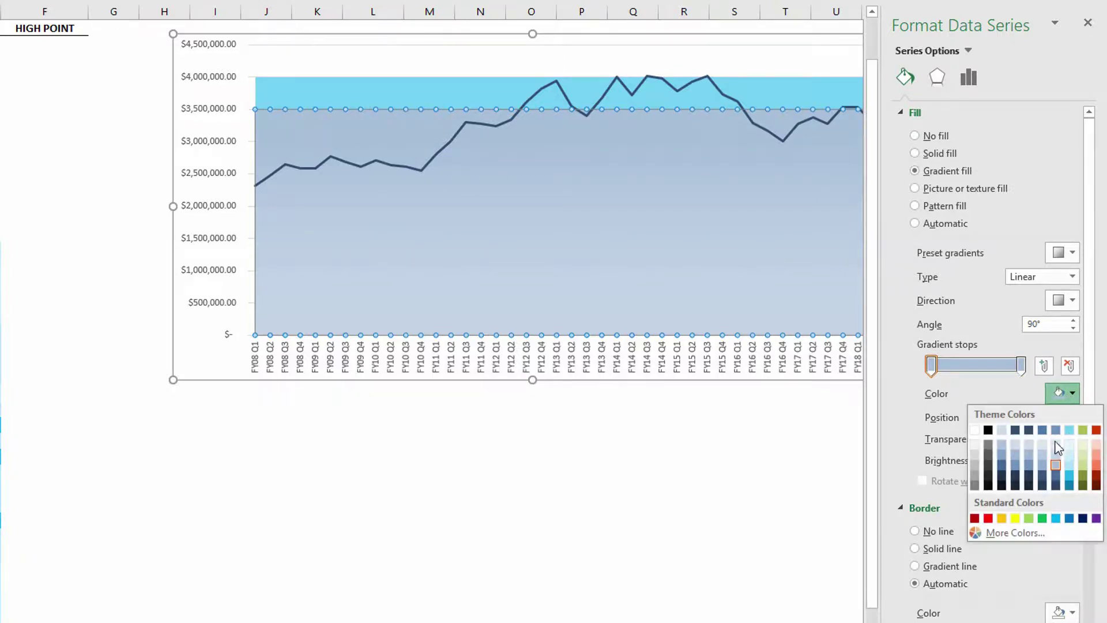
click(1059, 470)
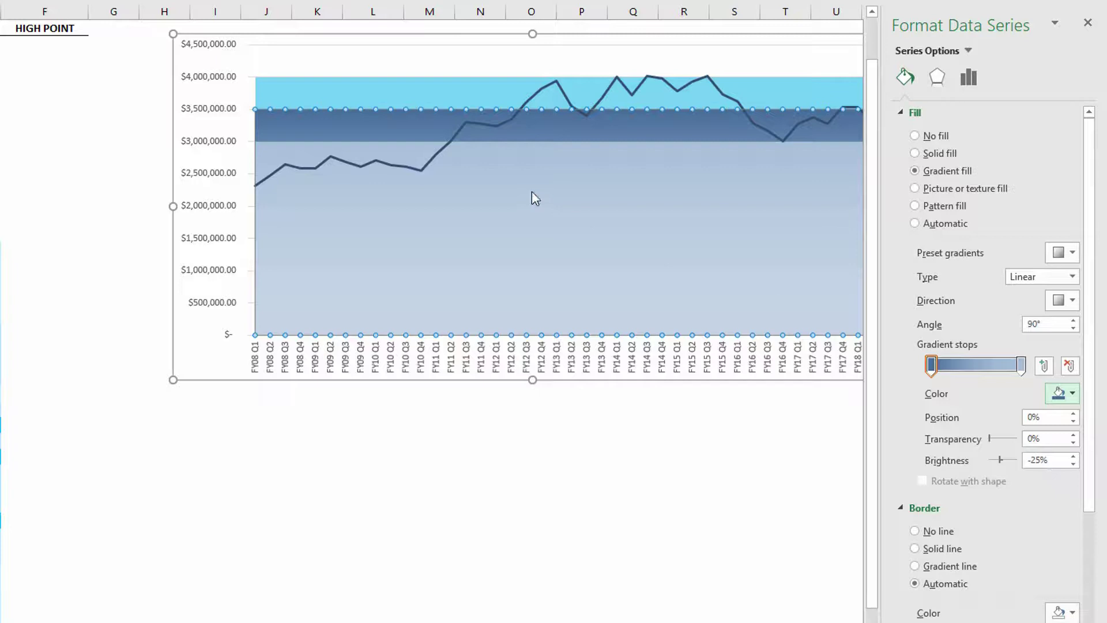
Revisit the MEDIUM gradient stops and lighten the left stop's colour
click(1021, 366)
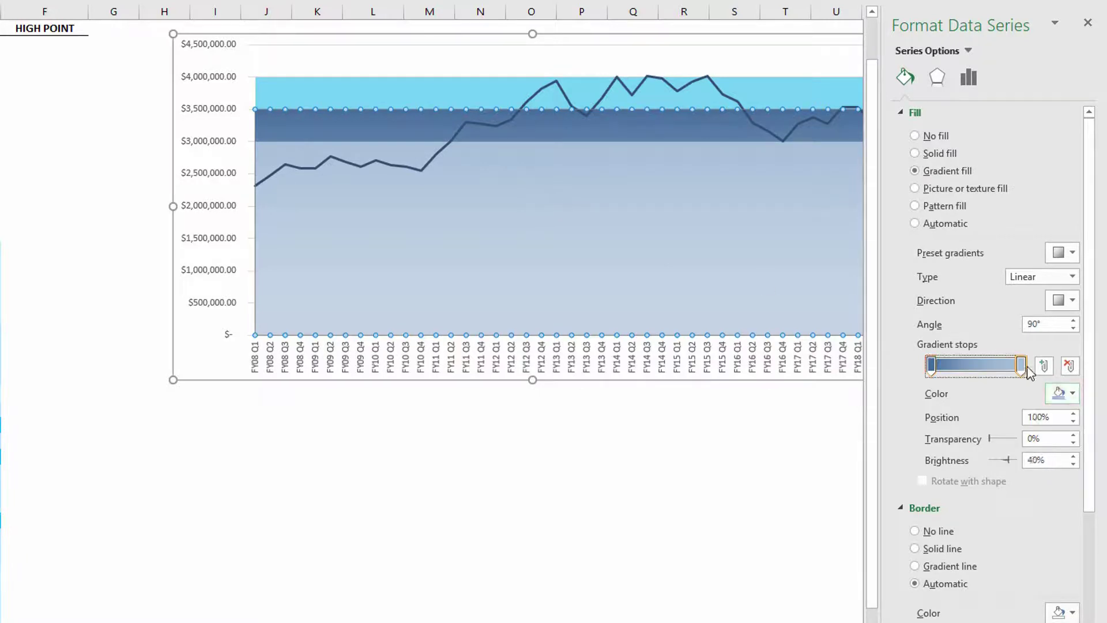
click(1071, 394)
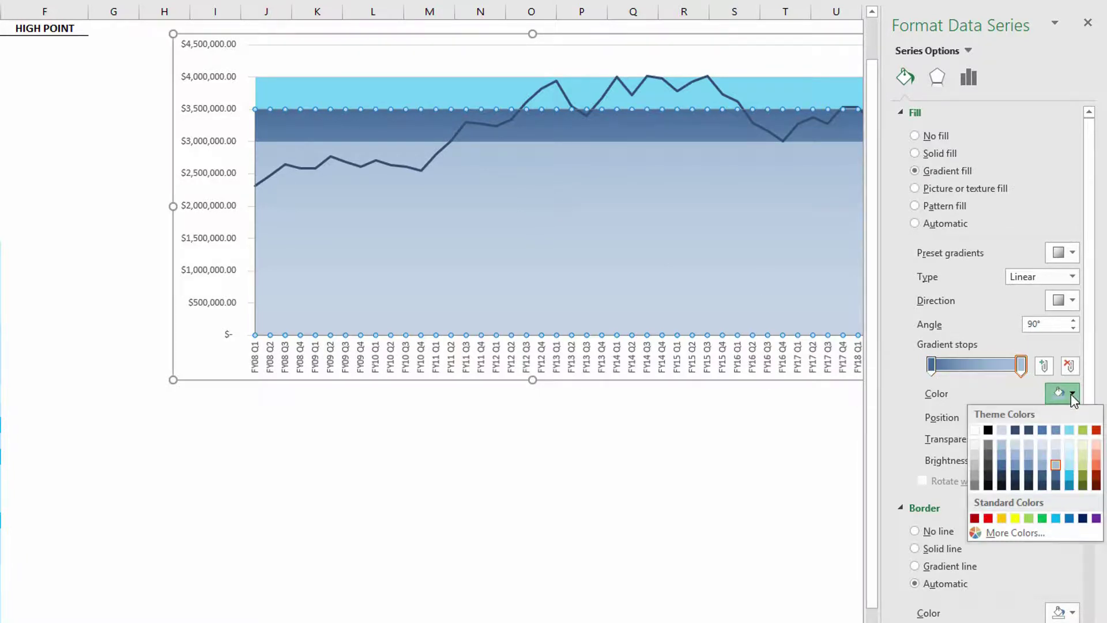
click(1054, 451)
click(932, 365)
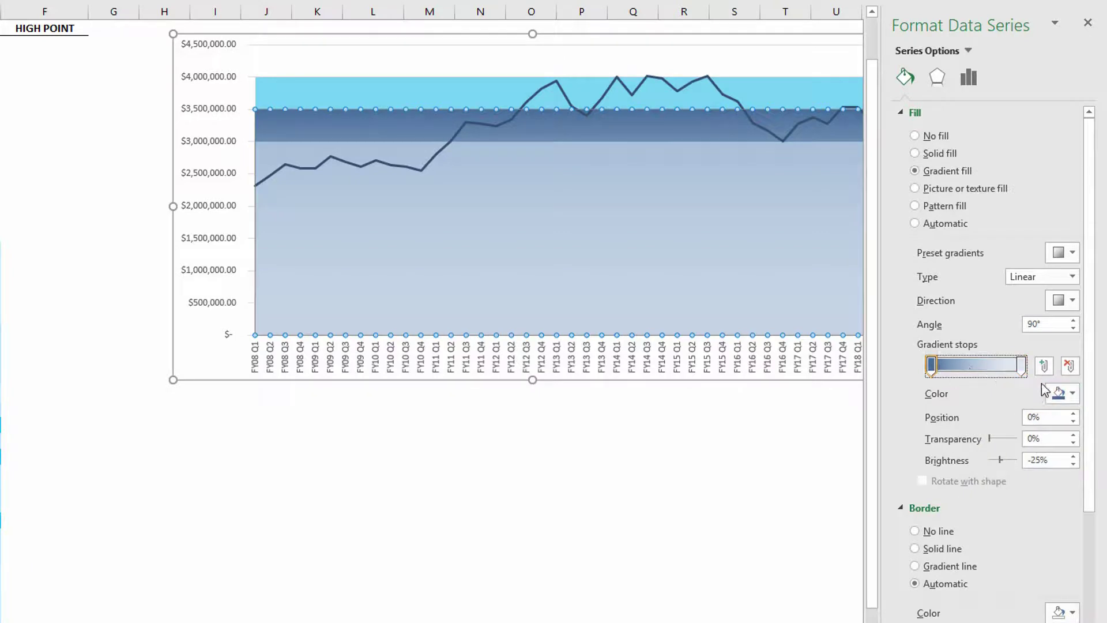
click(1071, 394)
click(1057, 456)
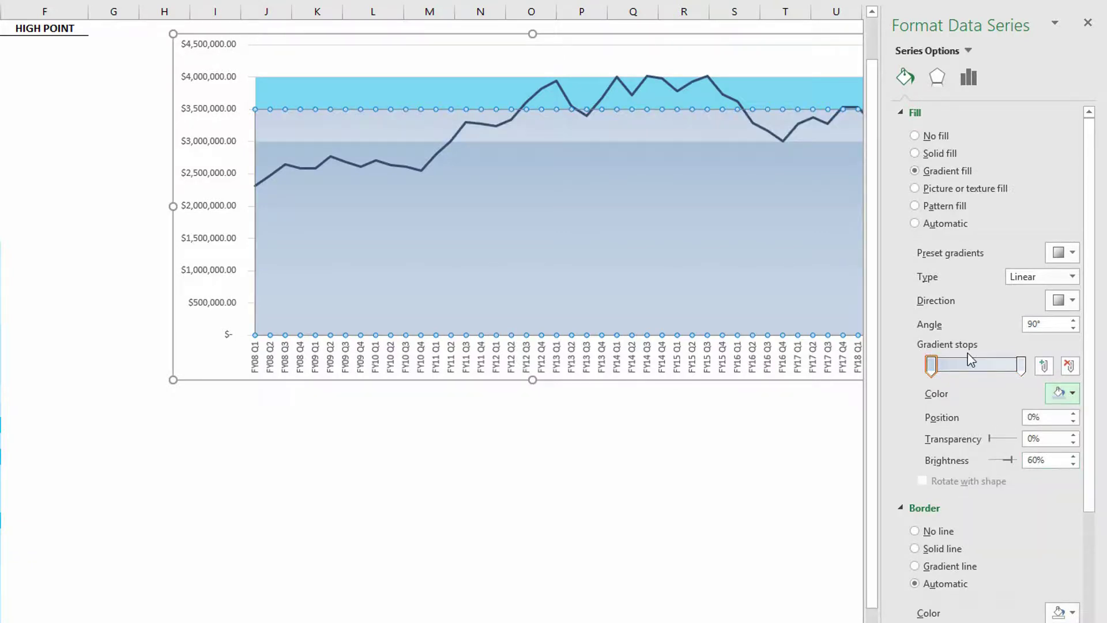
Give the HIGH band a gradient with a lighter right stop and deep blue left stop, then close the pane
click(809, 101)
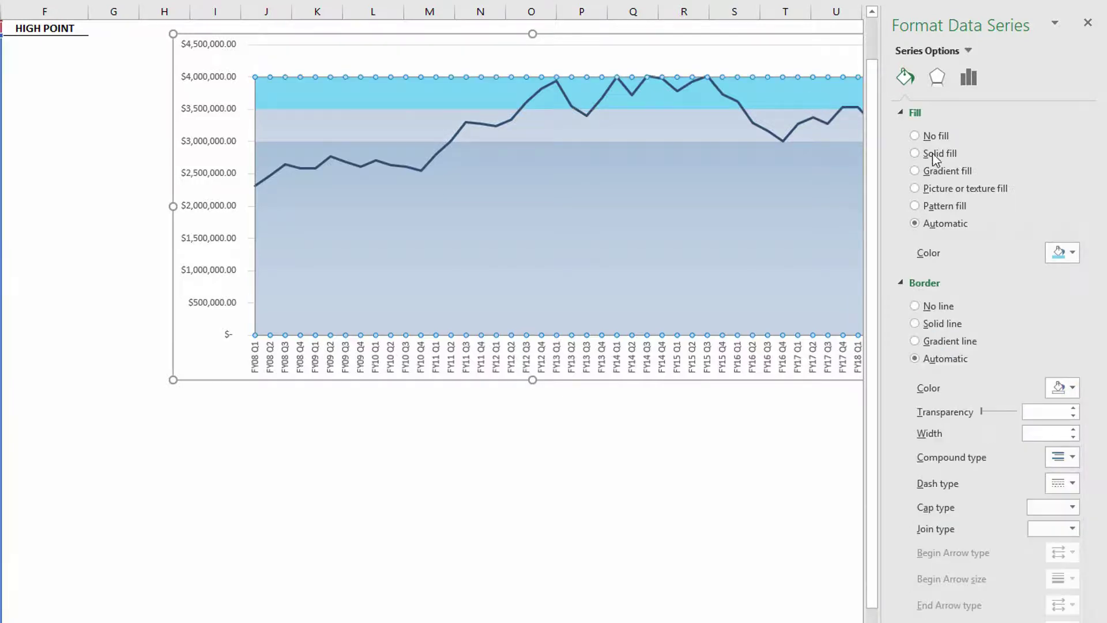
click(943, 171)
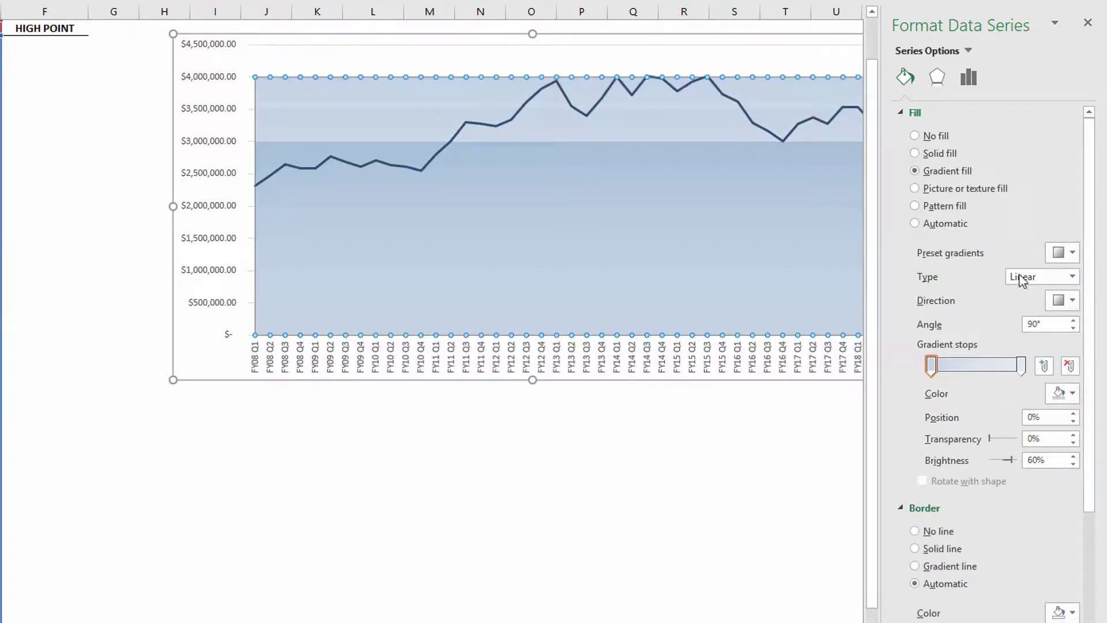
click(1021, 365)
click(1072, 392)
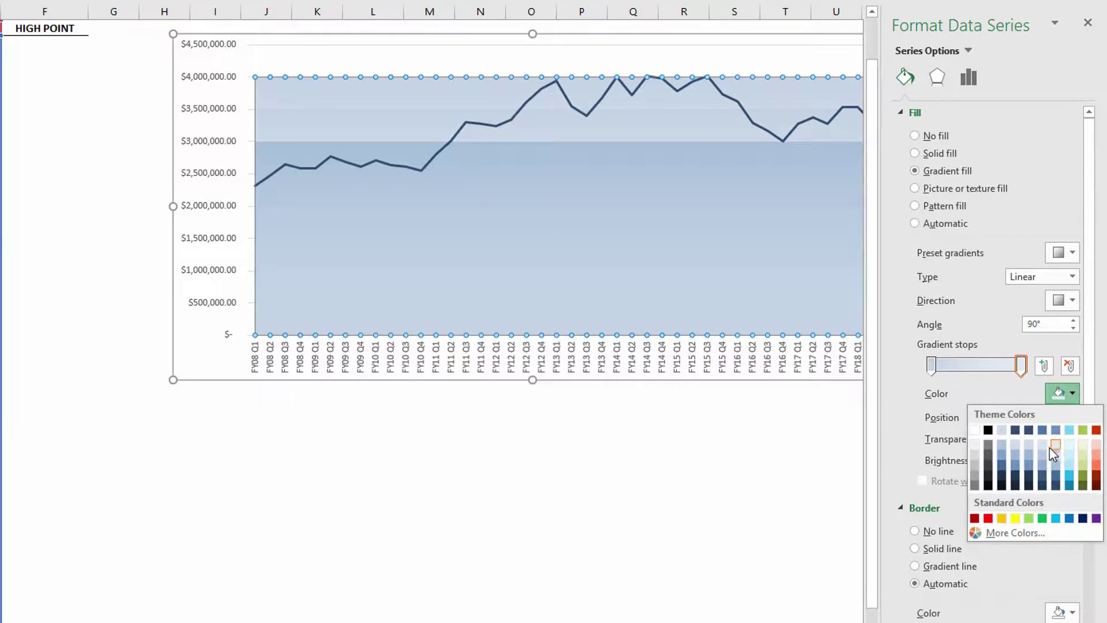
click(1012, 452)
click(935, 367)
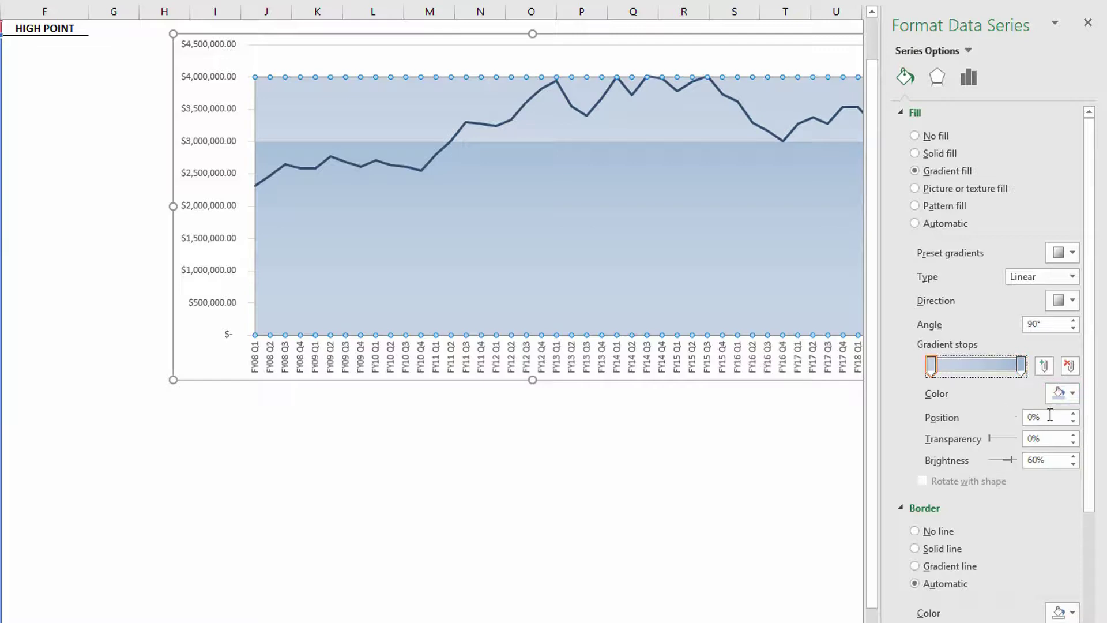
click(1076, 395)
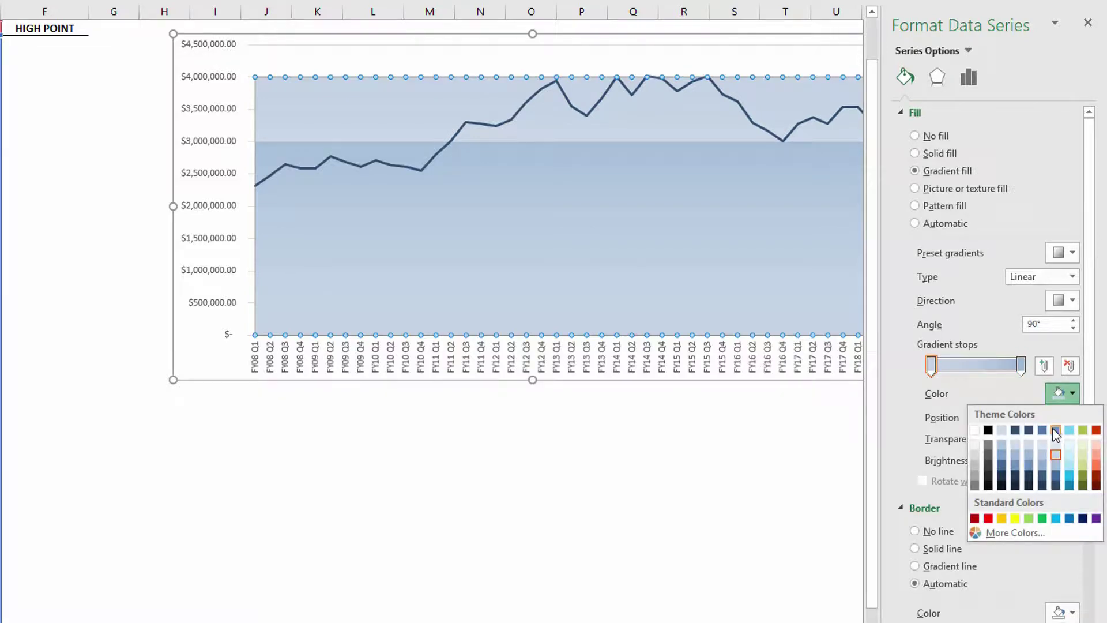
click(1029, 467)
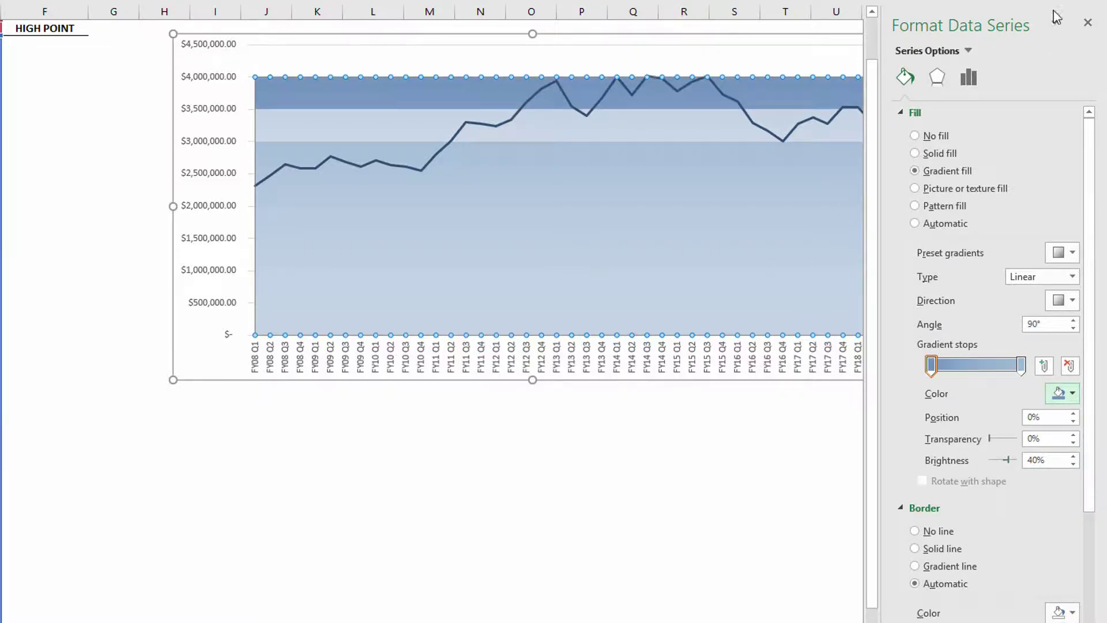
click(1087, 22)
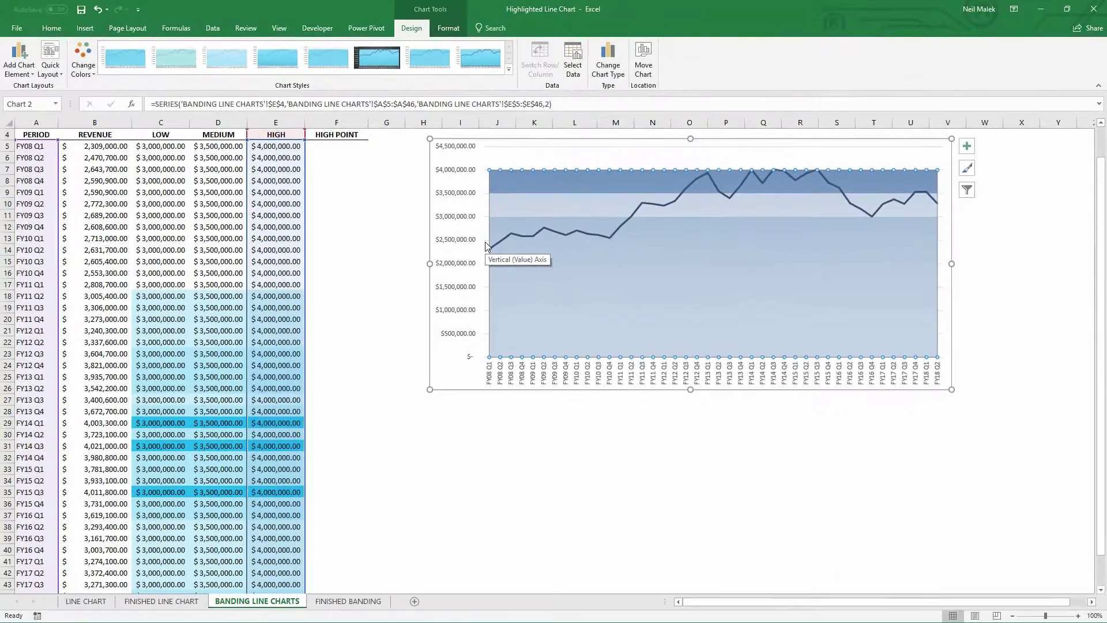
Select the chart's horizontal major gridlines and delete them
click(435, 231)
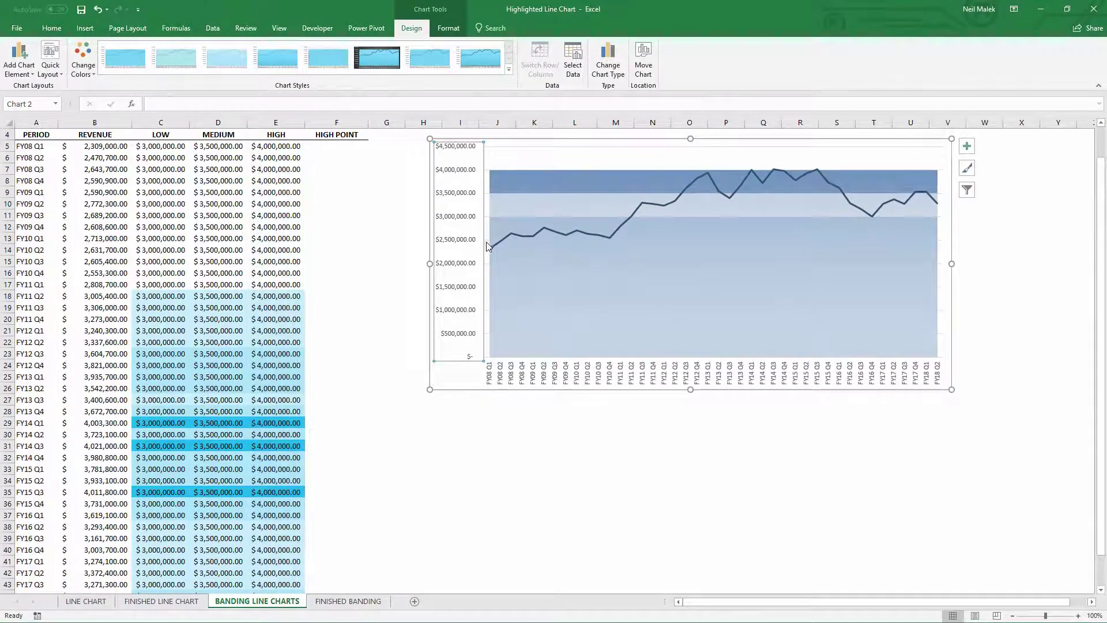
click(486, 241)
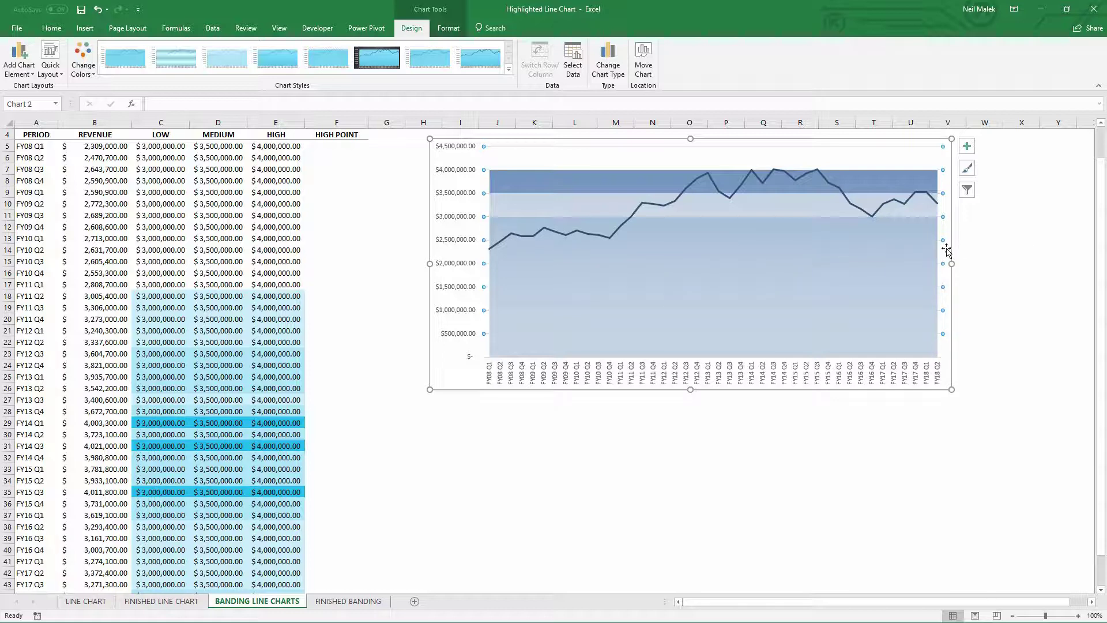
key(Delete)
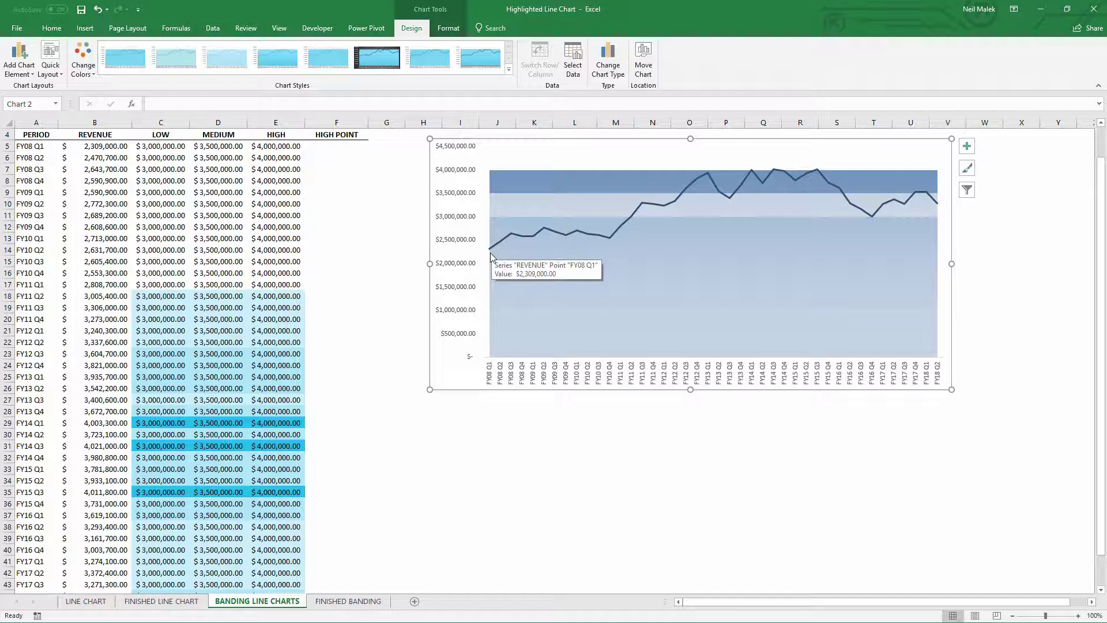
In the revenue series' Fill & Line settings, set a solid line with Flat cap type
click(861, 209)
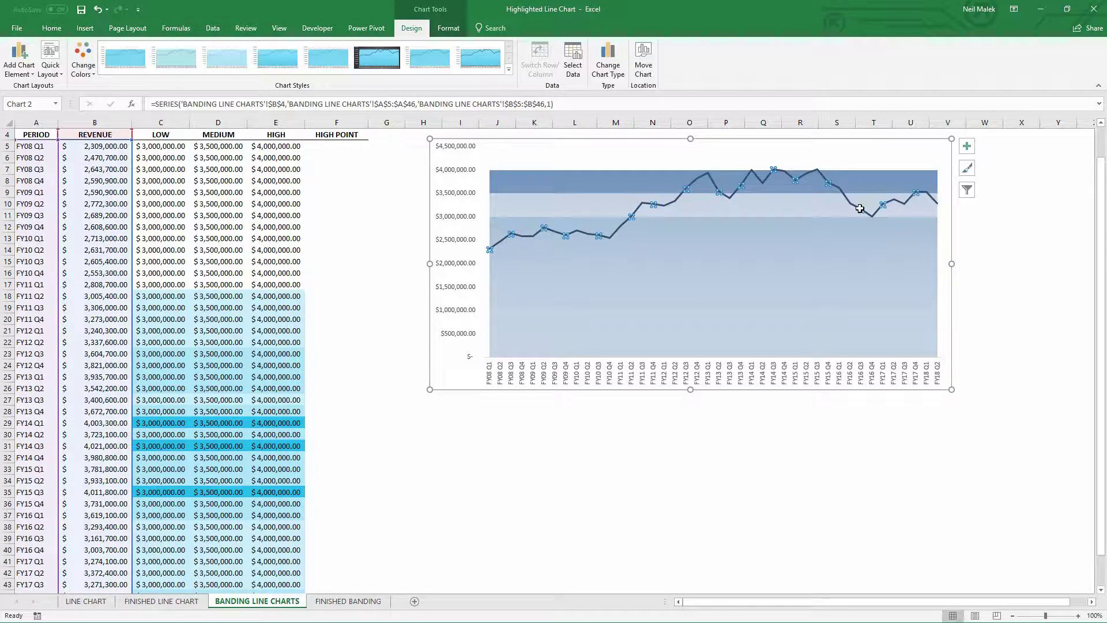
double_click(860, 209)
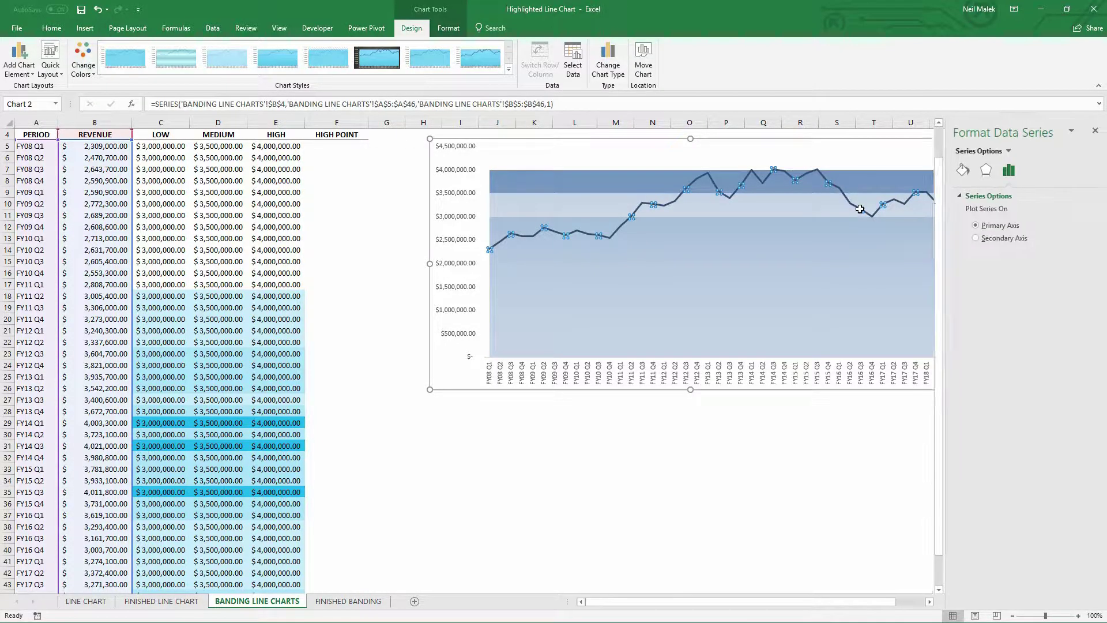
click(961, 171)
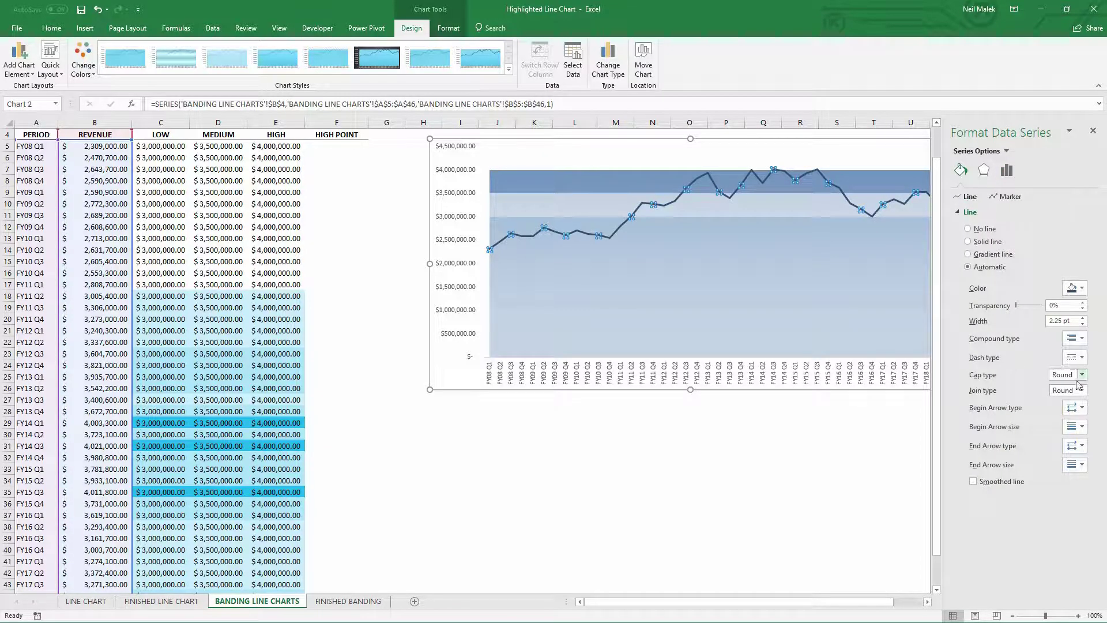
click(1082, 375)
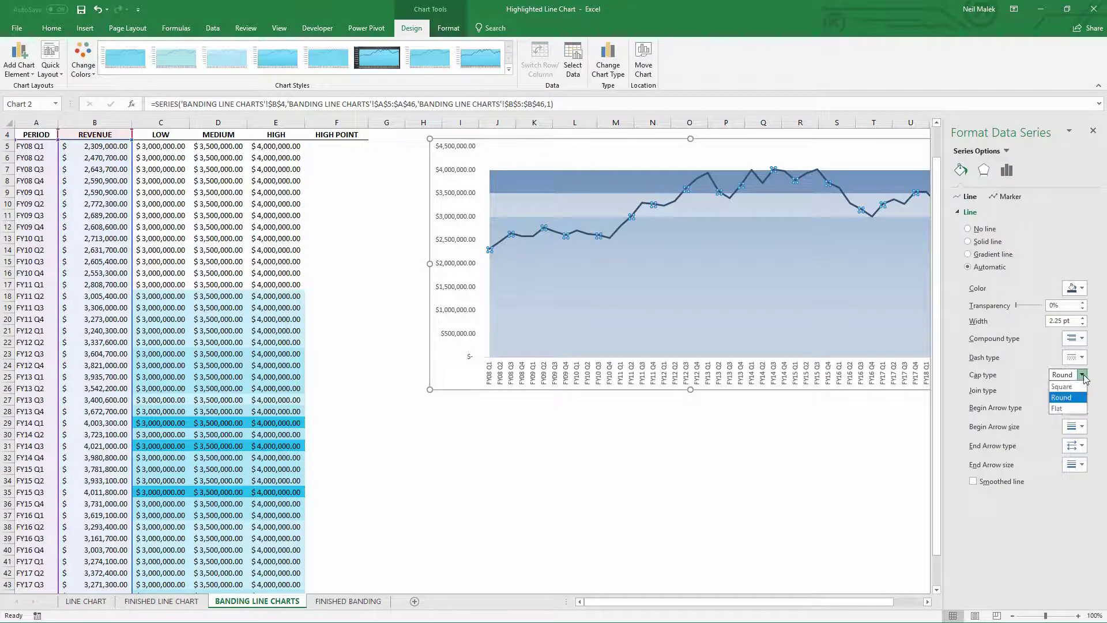
click(1069, 411)
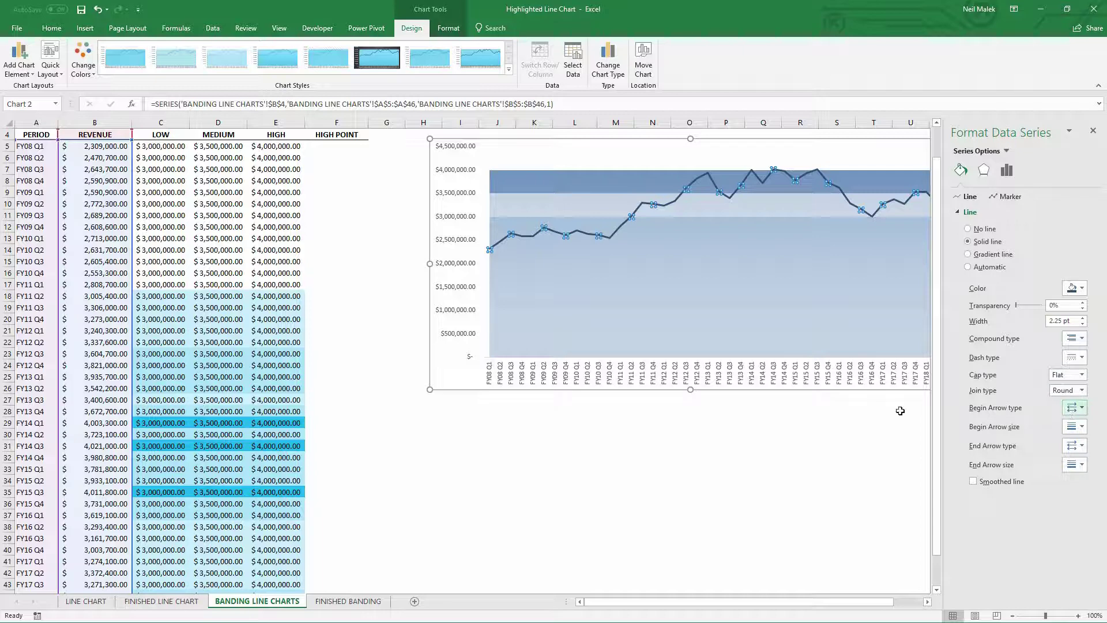
click(472, 293)
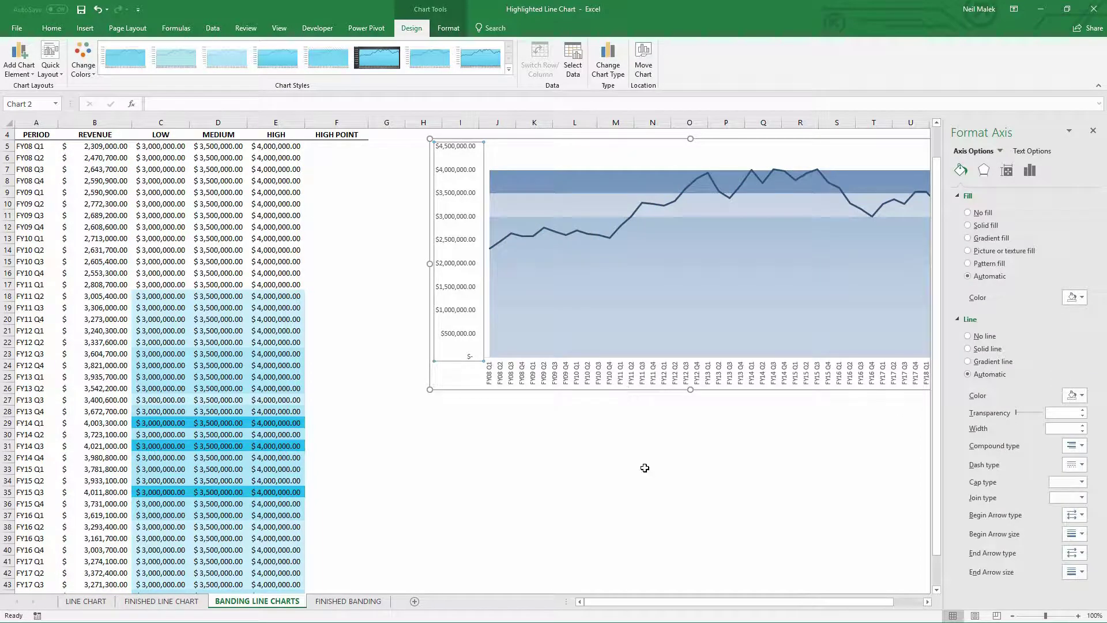
drag(686, 600, 716, 584)
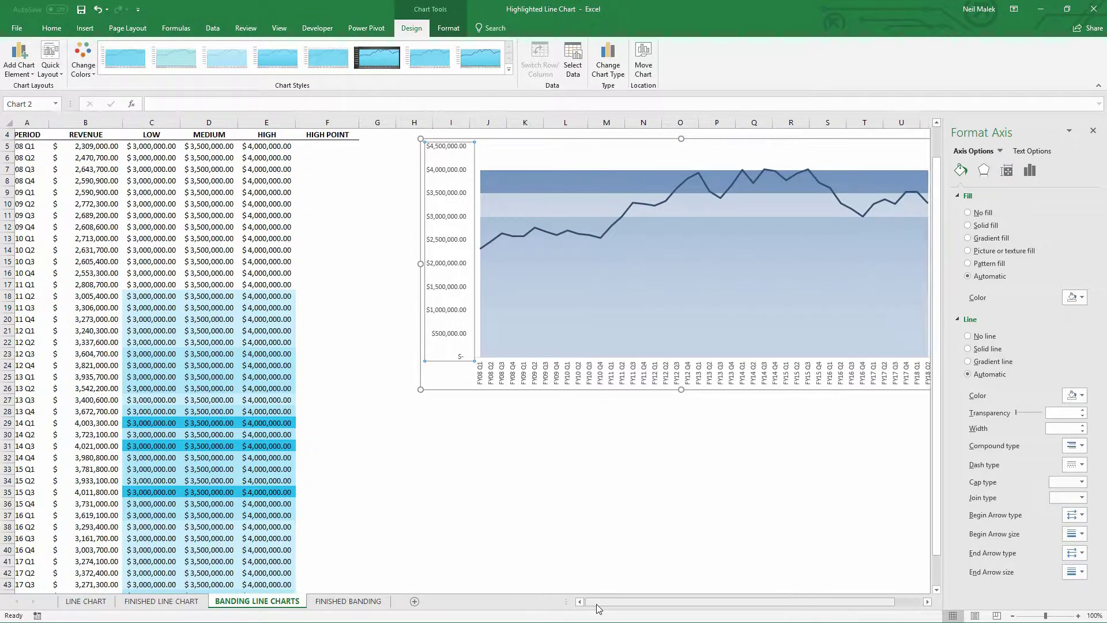
drag(614, 600, 587, 600)
Close the Format pane and enter =IF(B5=MAX($B$5:$B$46),B5,NA()) in F5
click(349, 145)
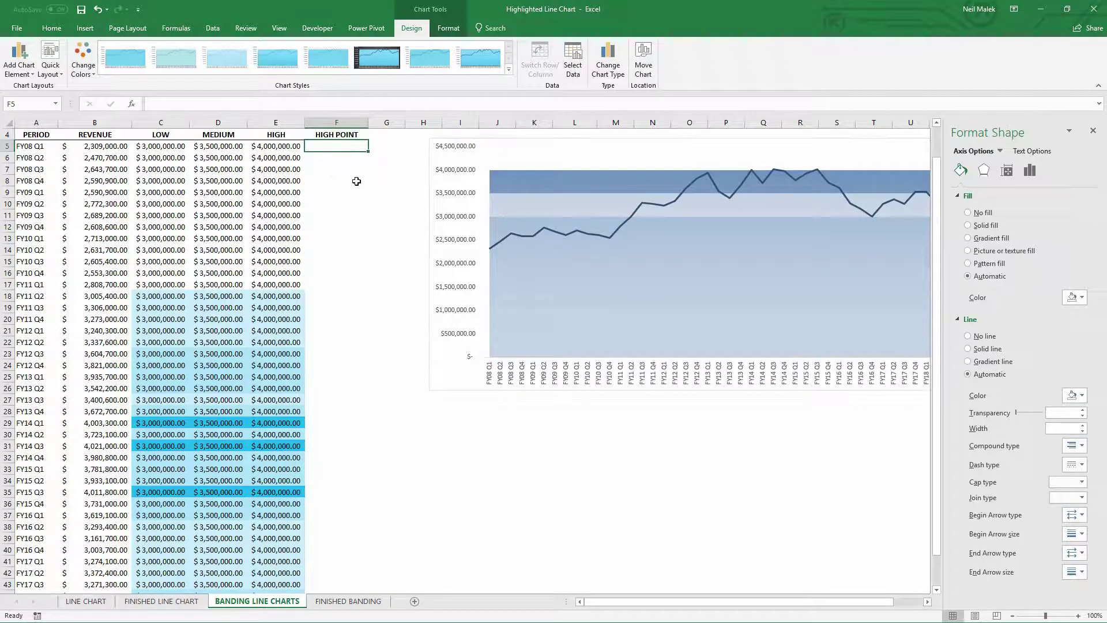
click(1093, 131)
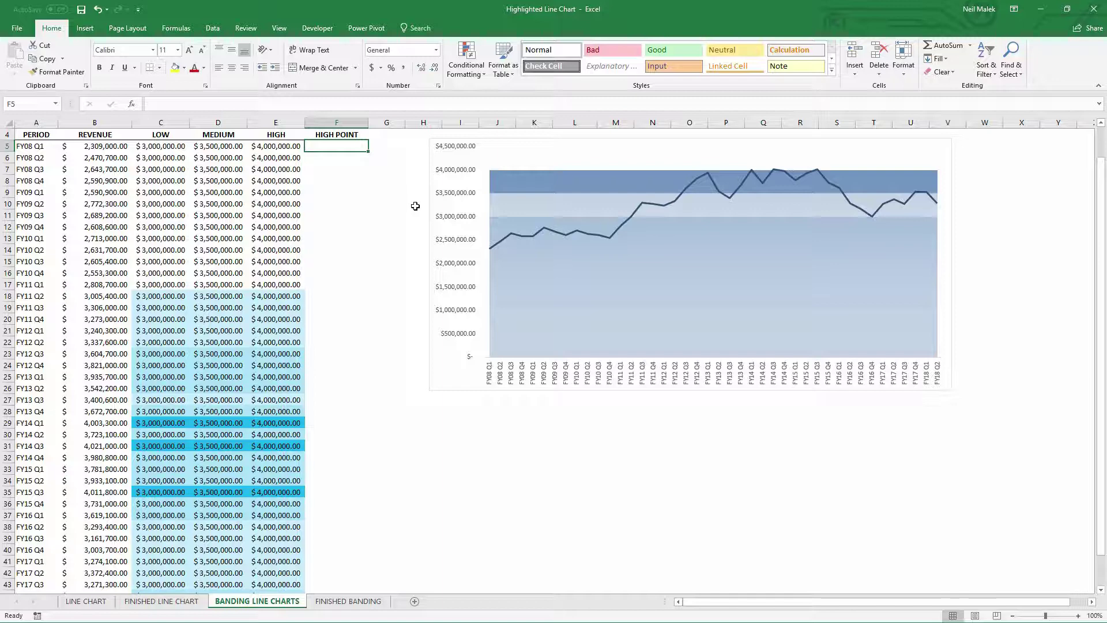
text(=)
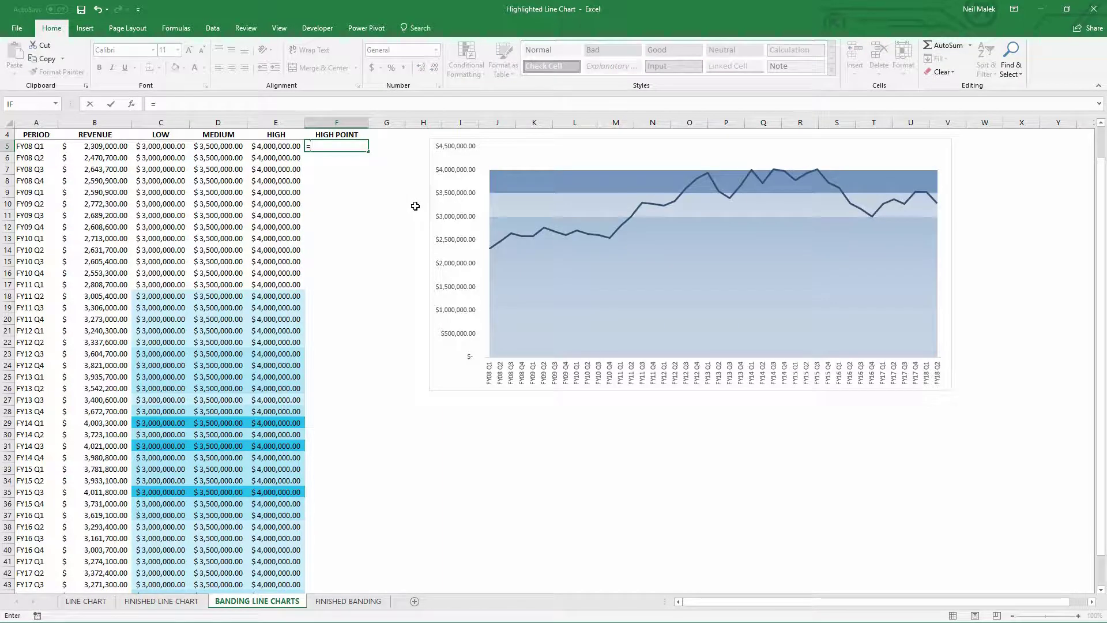
text(if)
key(Tab)
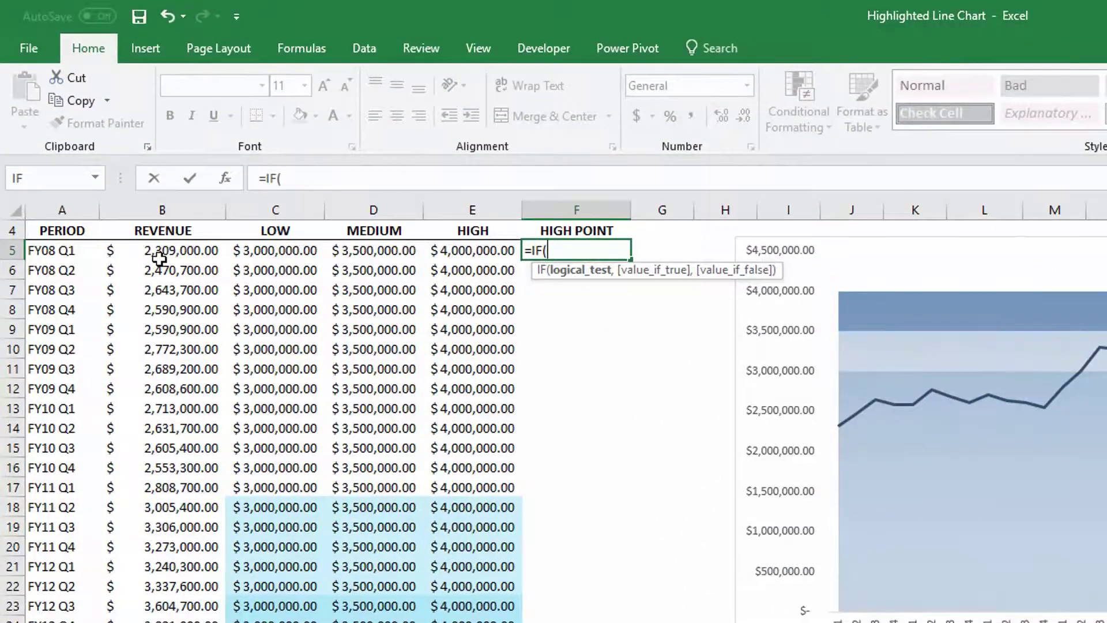
click(160, 259)
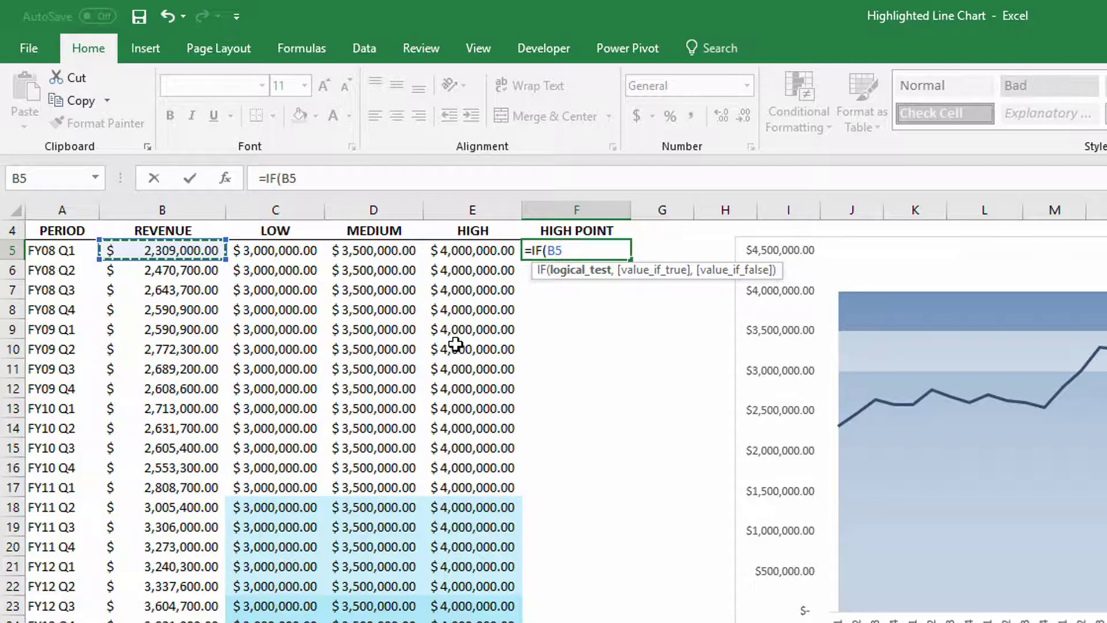
text(=max()
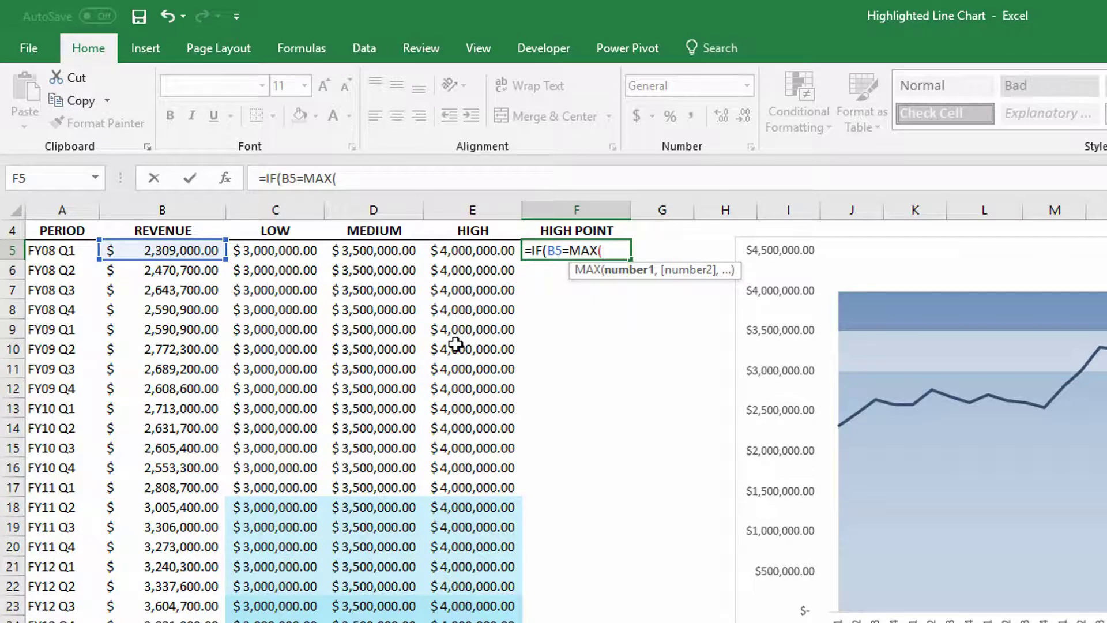
click(165, 254)
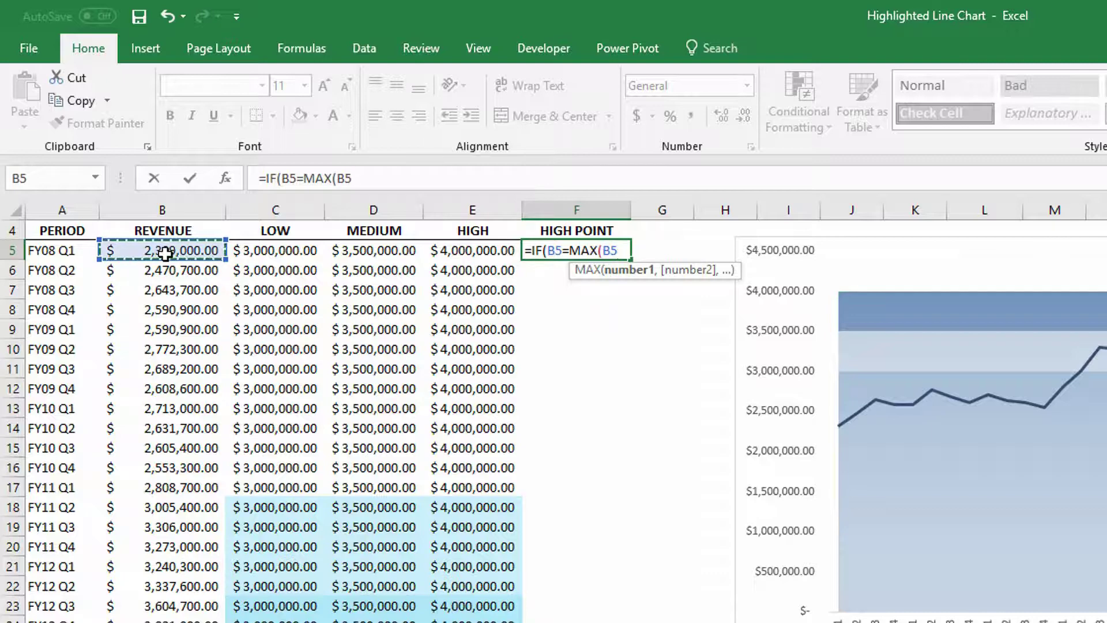
key(ctrl+shift+Down)
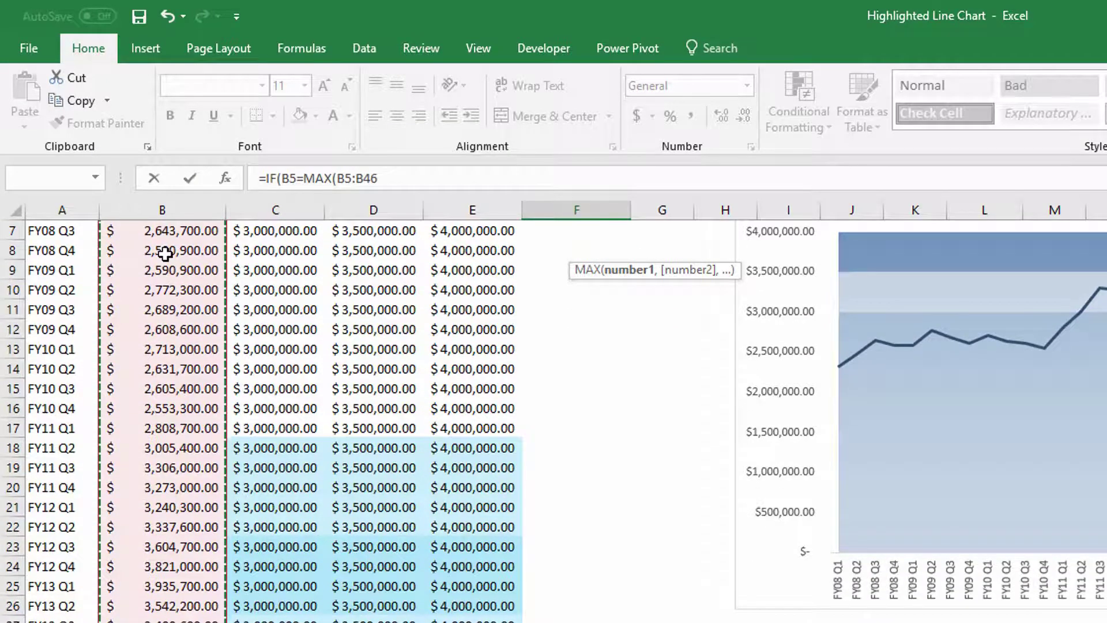
key(F4)
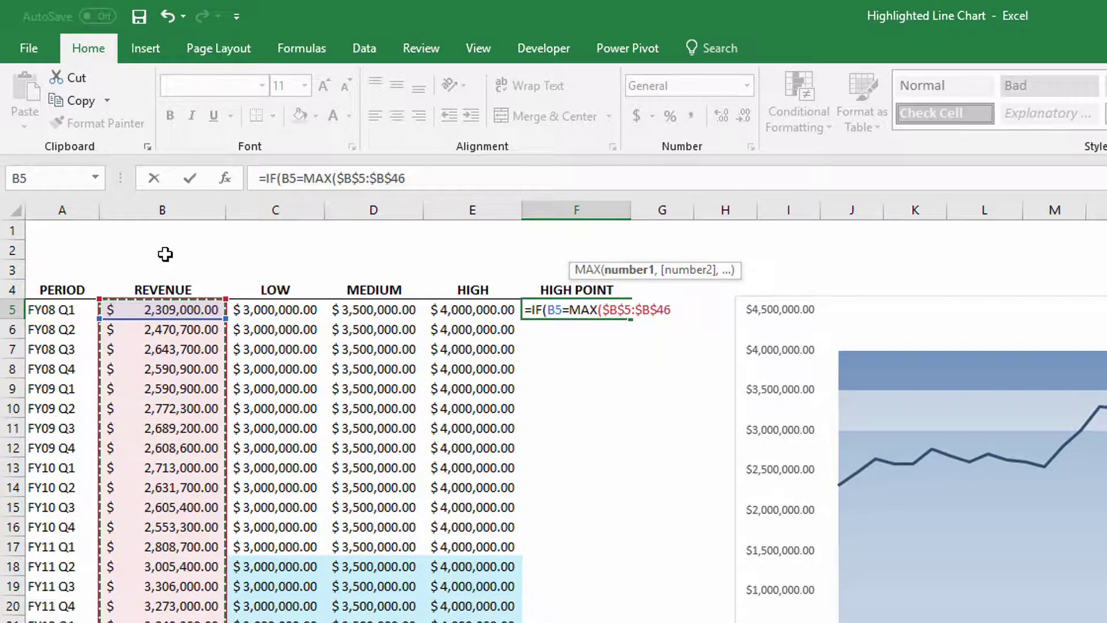
text())
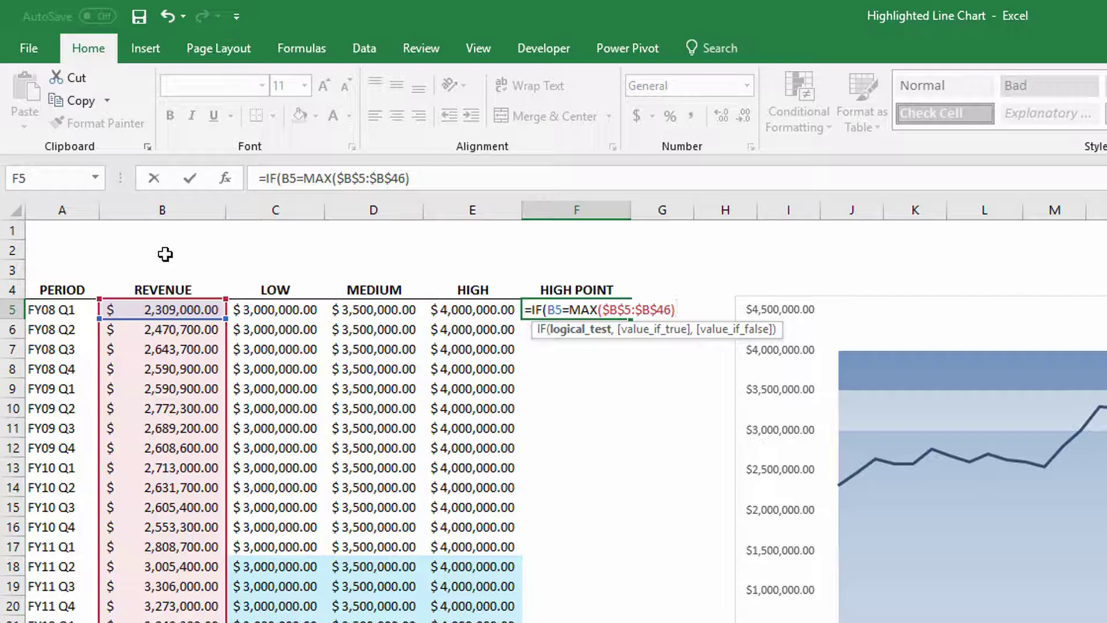
text(,)
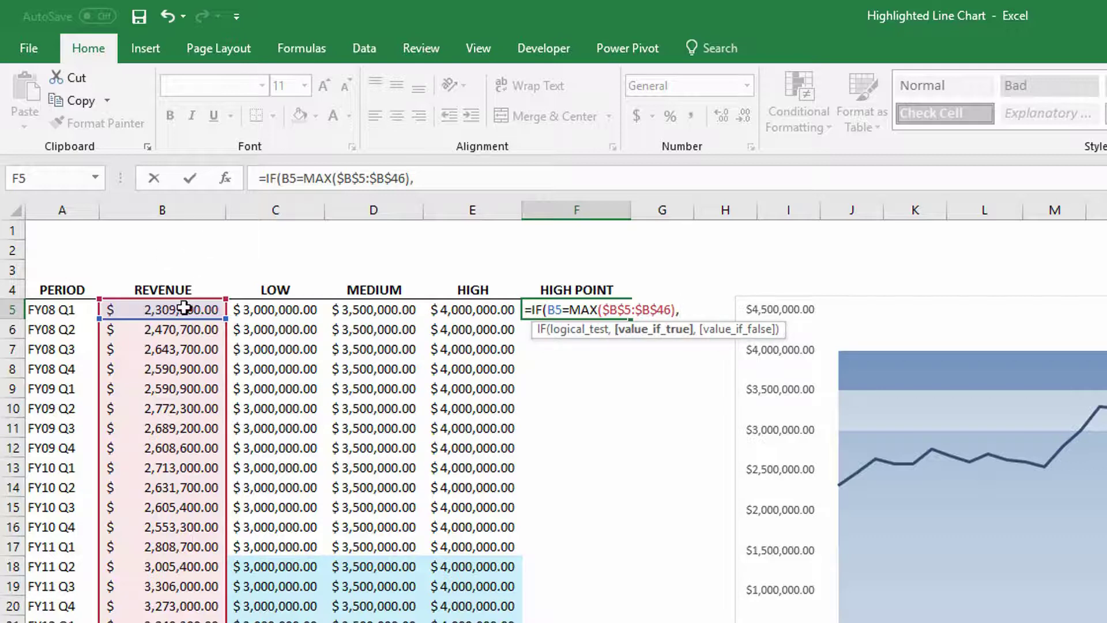
click(184, 309)
text(,B5)
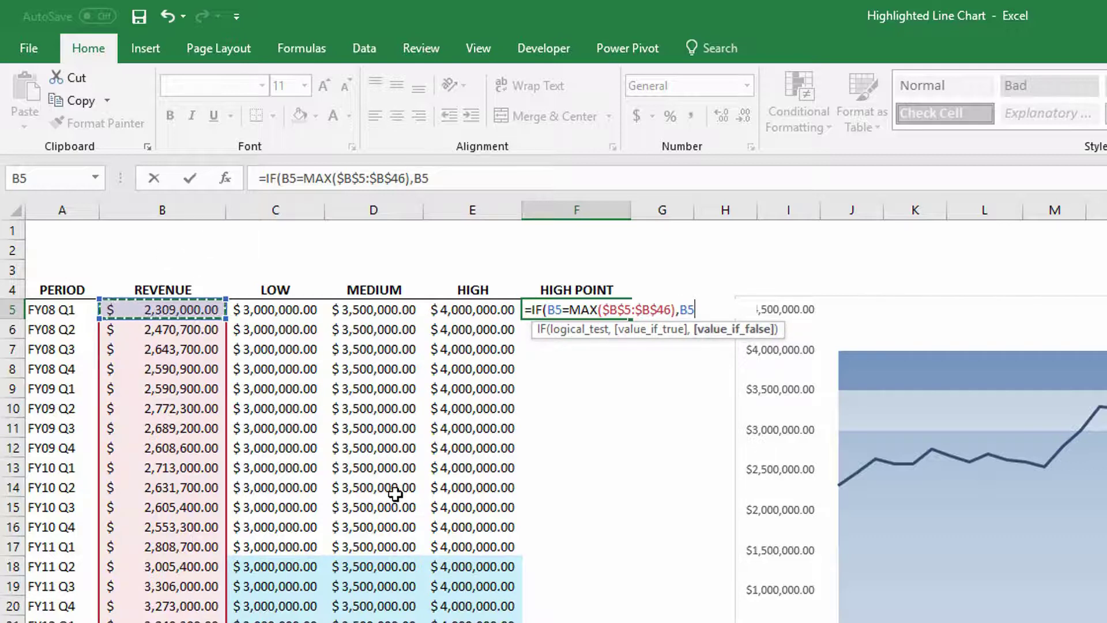
text(,)
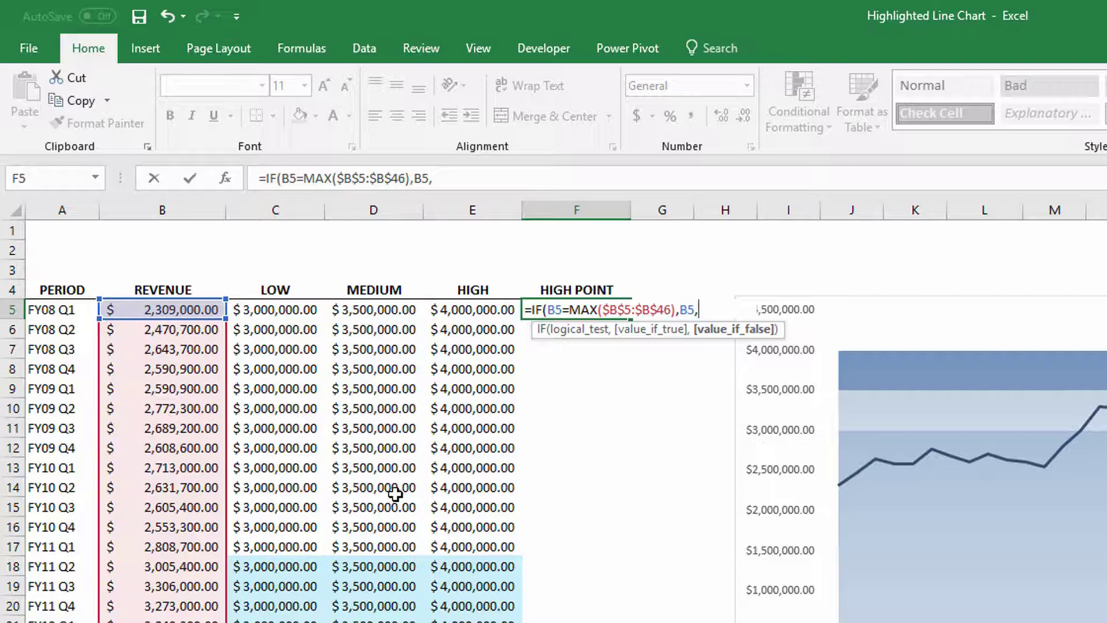
text(NA()
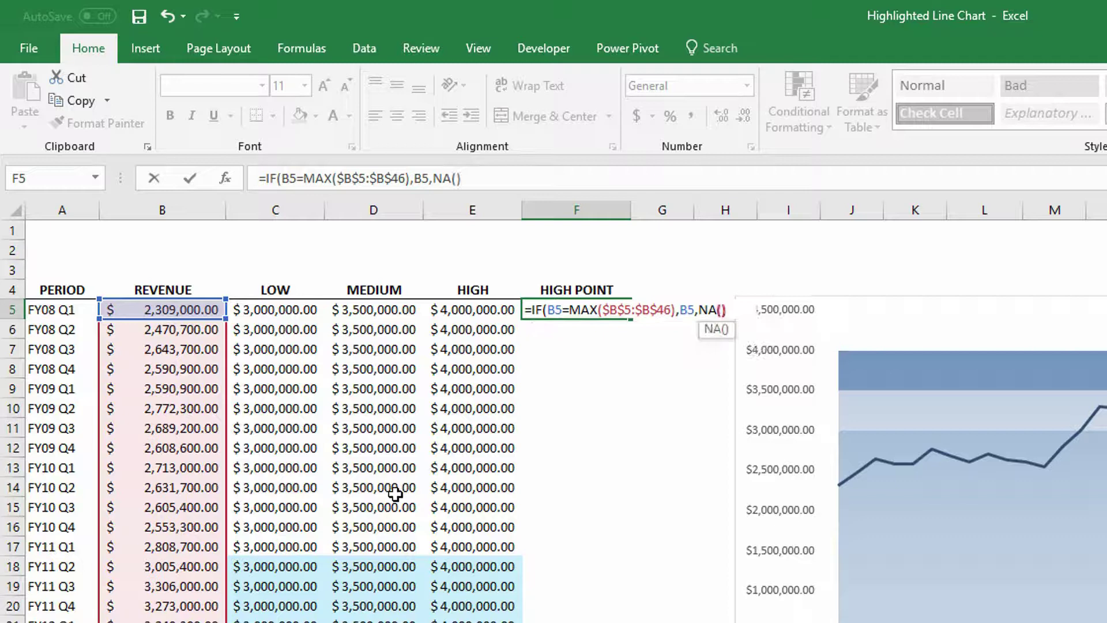
text()))
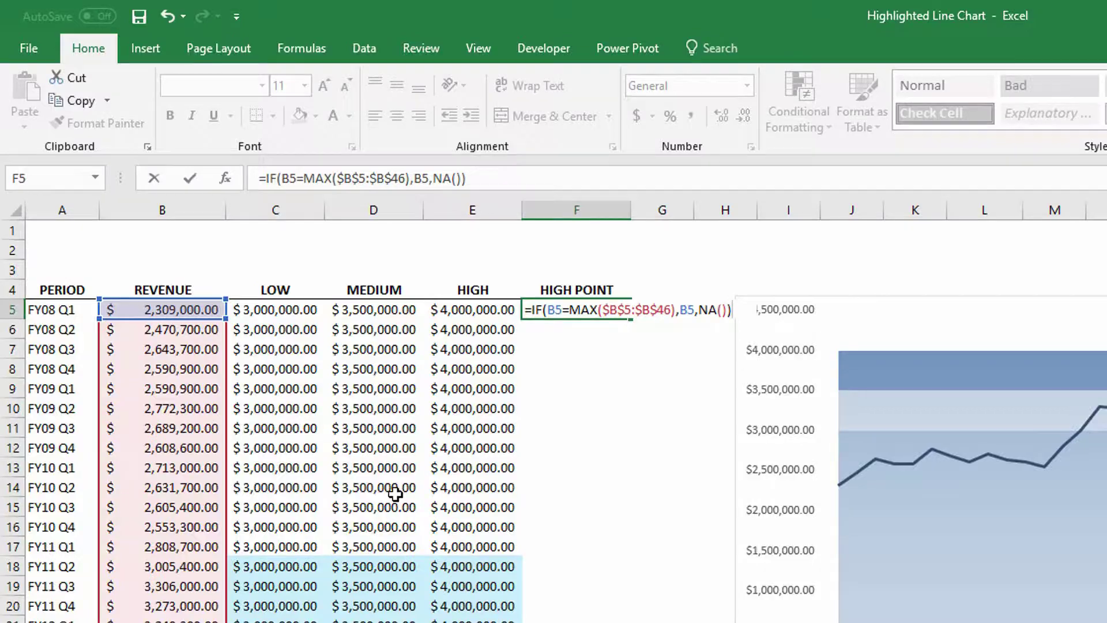
key(ctrl+Return)
Fill the F5 formula down the HIGH POINT column and select F5:F46
double_click(631, 318)
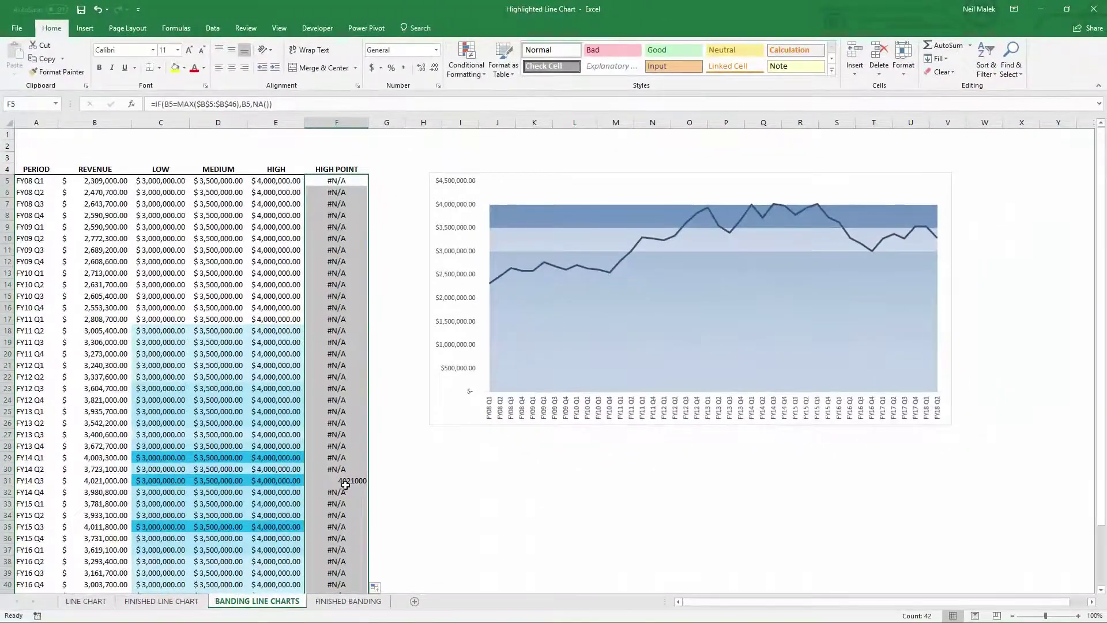
click(345, 484)
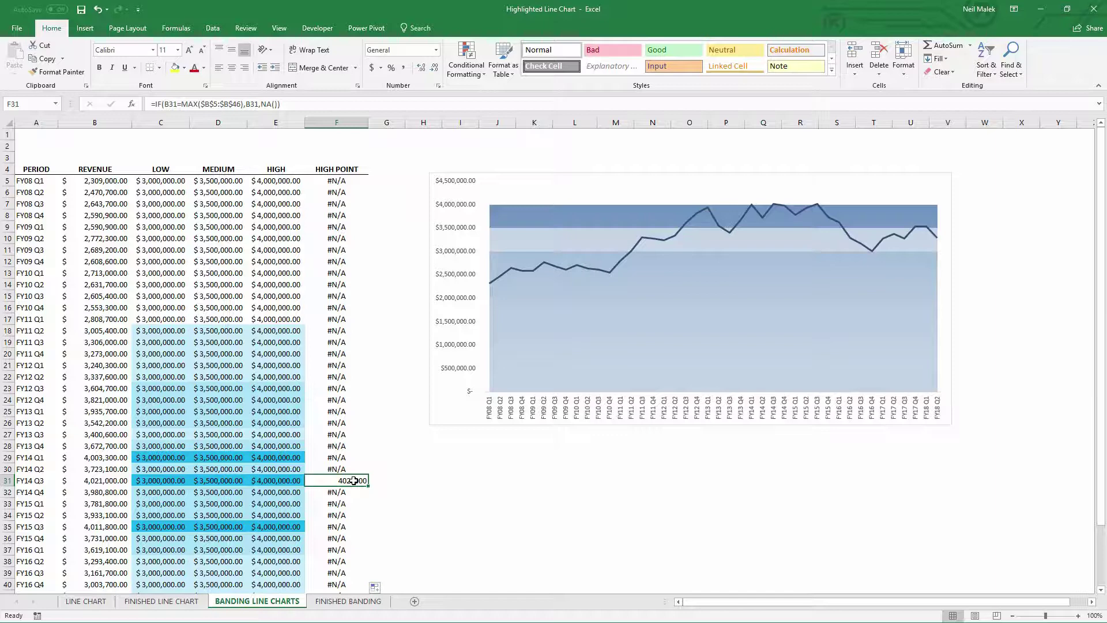
click(334, 181)
key(ctrl+shift+Down)
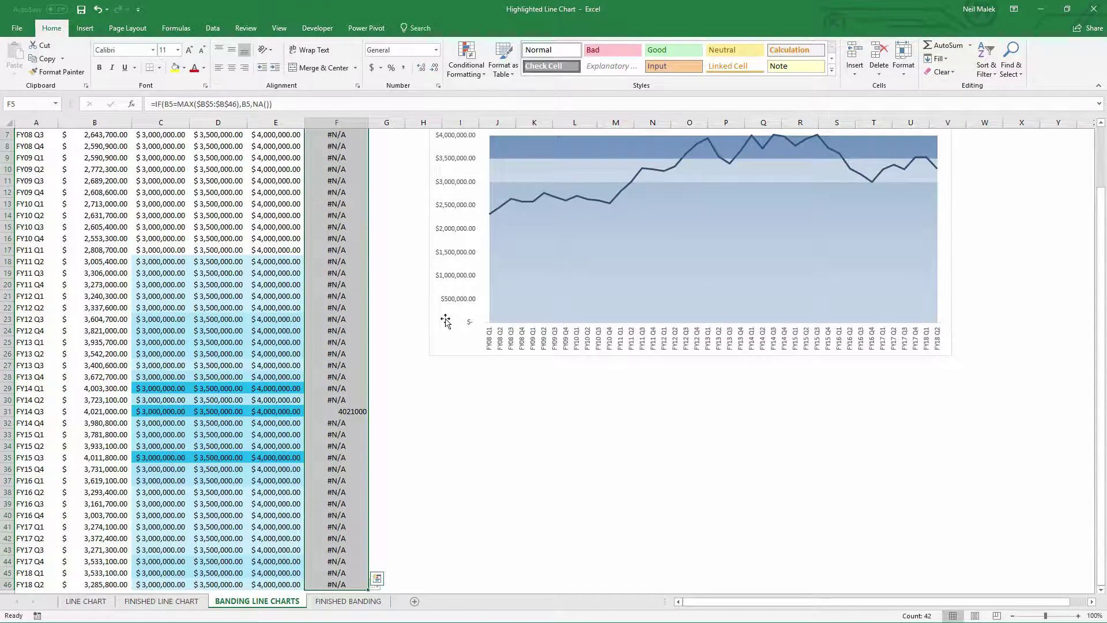
scroll(445, 316, up, 2)
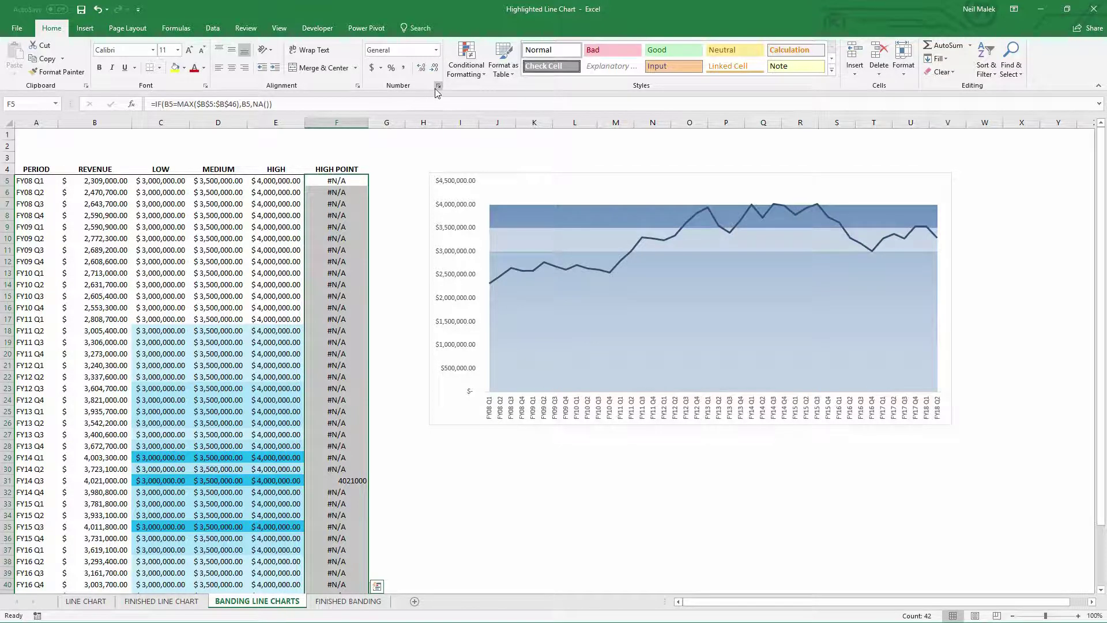
Apply the custom number format $ 0.0,, "M" to the HIGH POINT cells
click(436, 88)
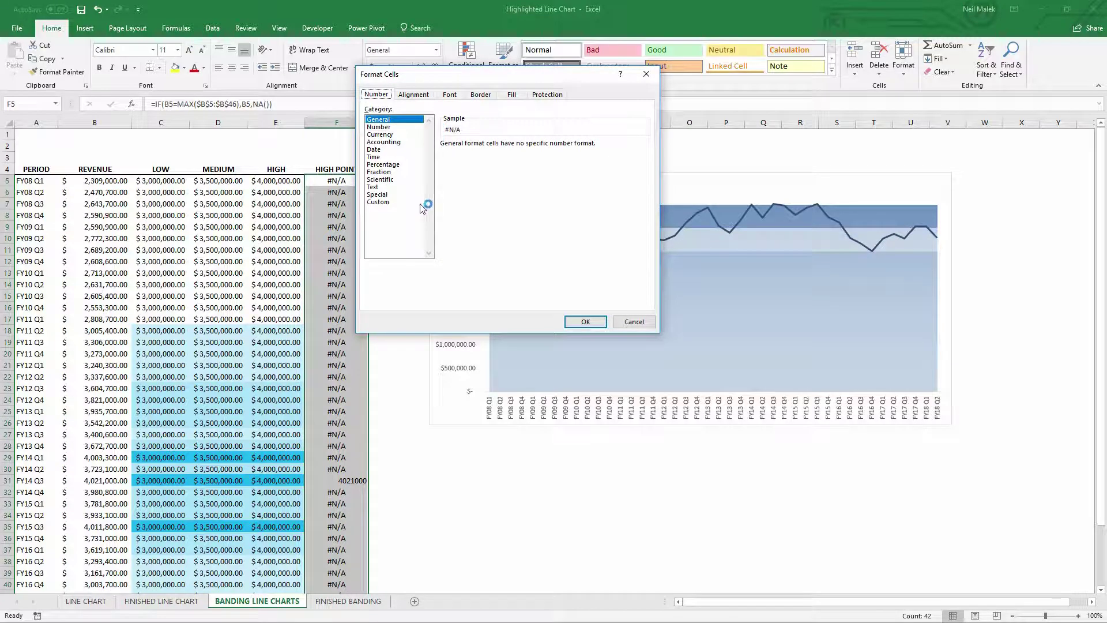
click(388, 202)
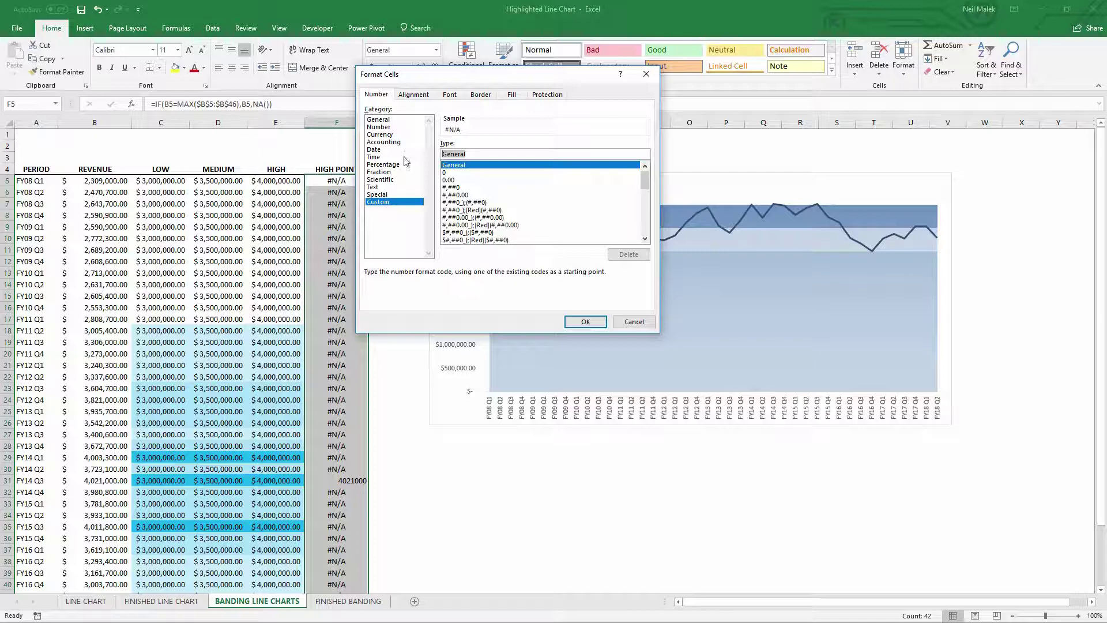
text($)
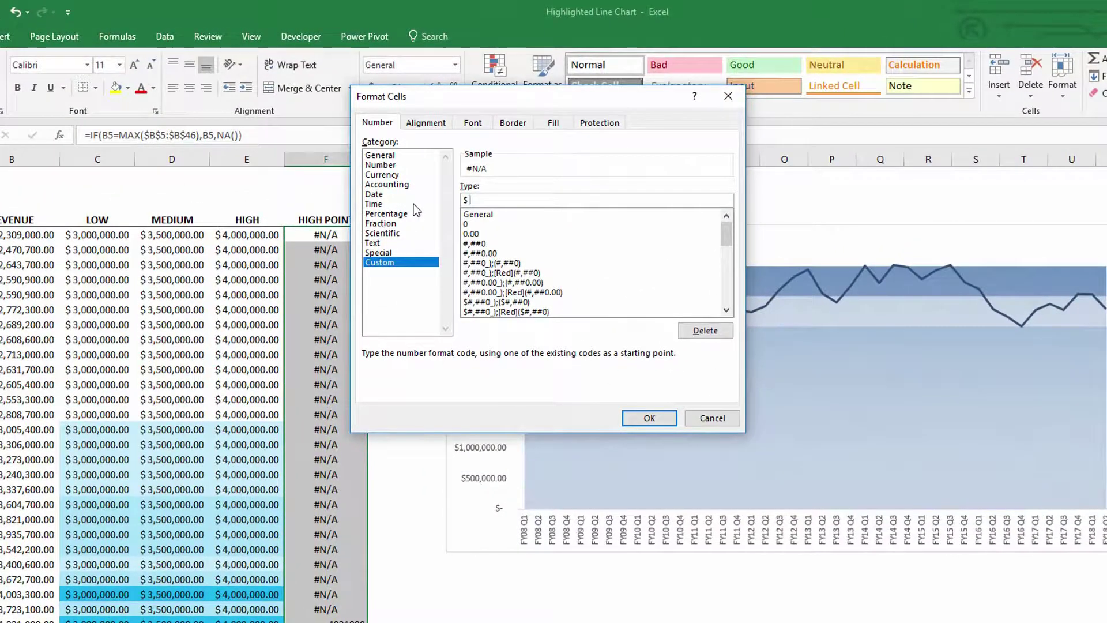
text( 0.0)
text(,, ")
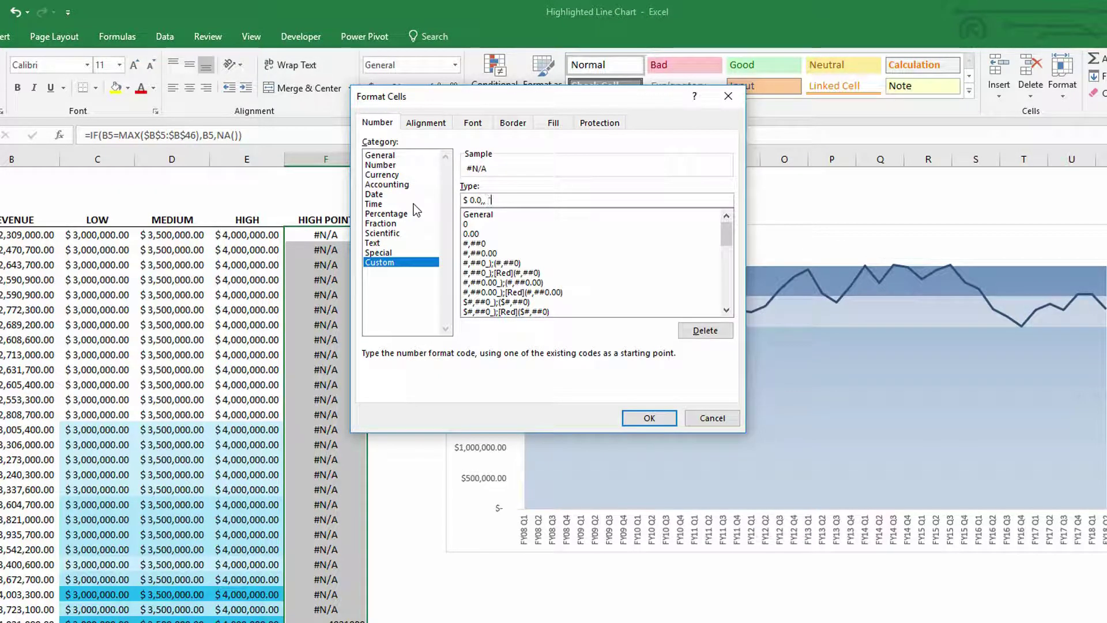
text(M")
click(649, 418)
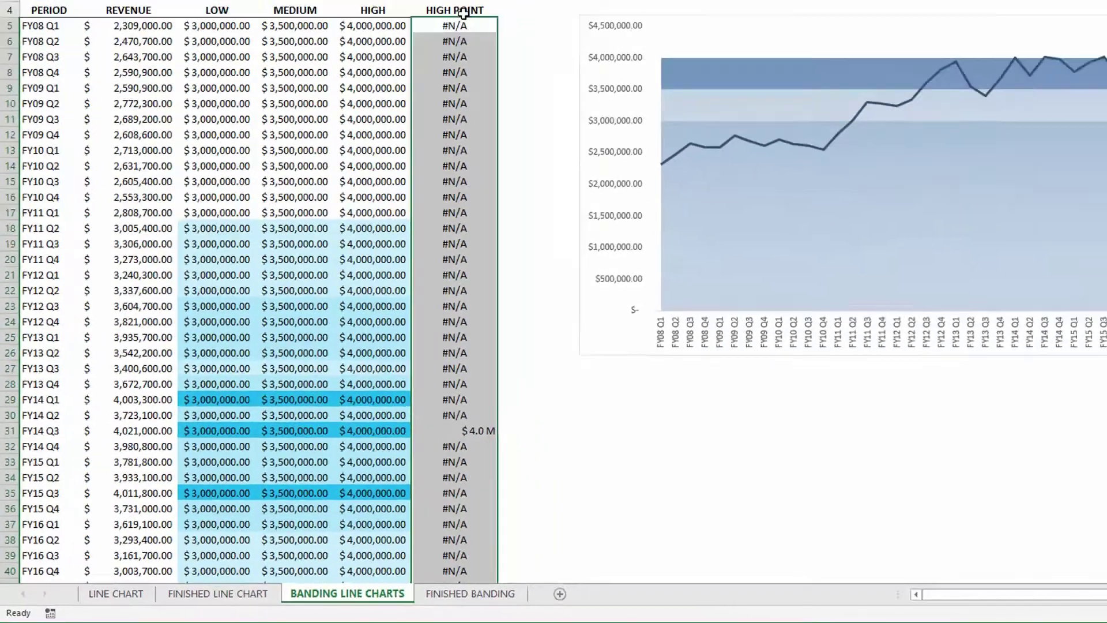
Copy the HIGH POINT column from F4 down and paste it into the revenue chart
click(348, 176)
key(ctrl+shift+Down)
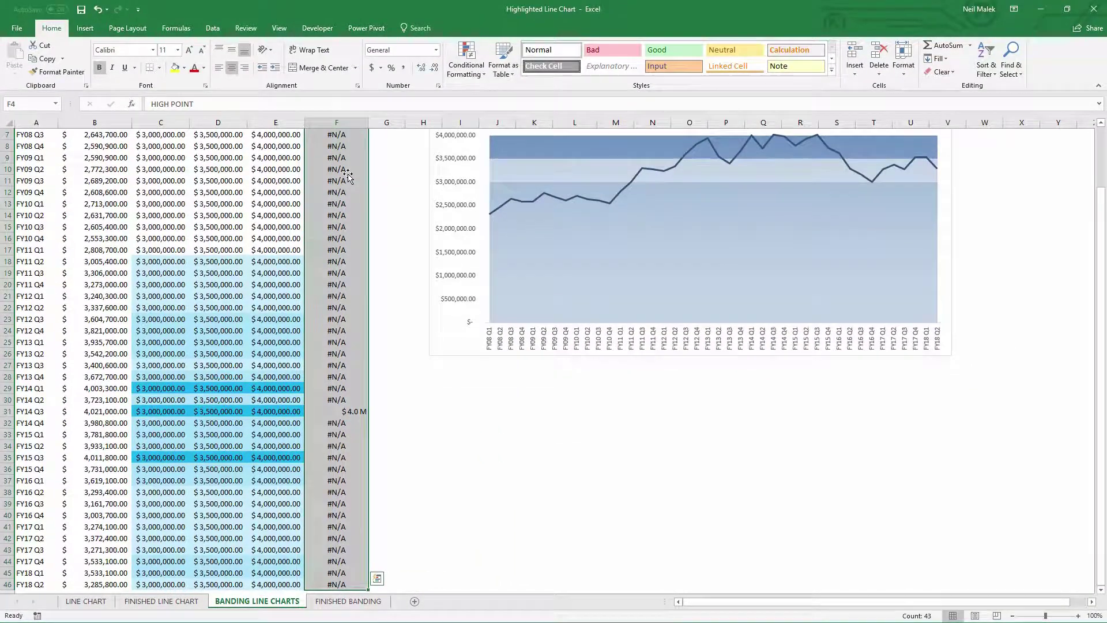
key(ctrl+c)
scroll(389, 195, up, 2)
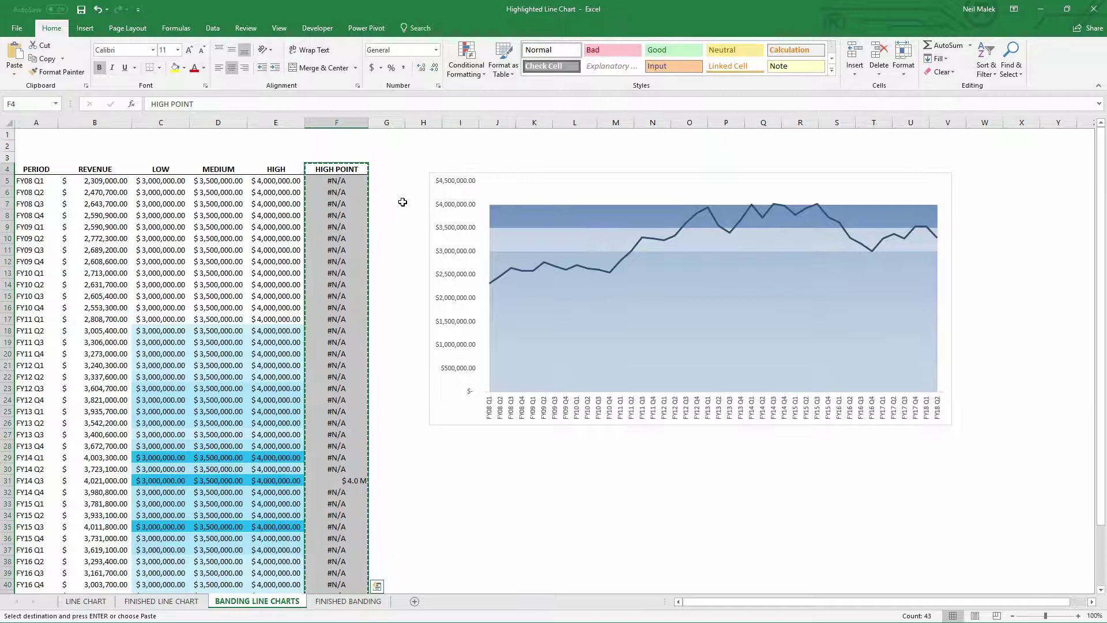
click(469, 172)
key(ctrl+v)
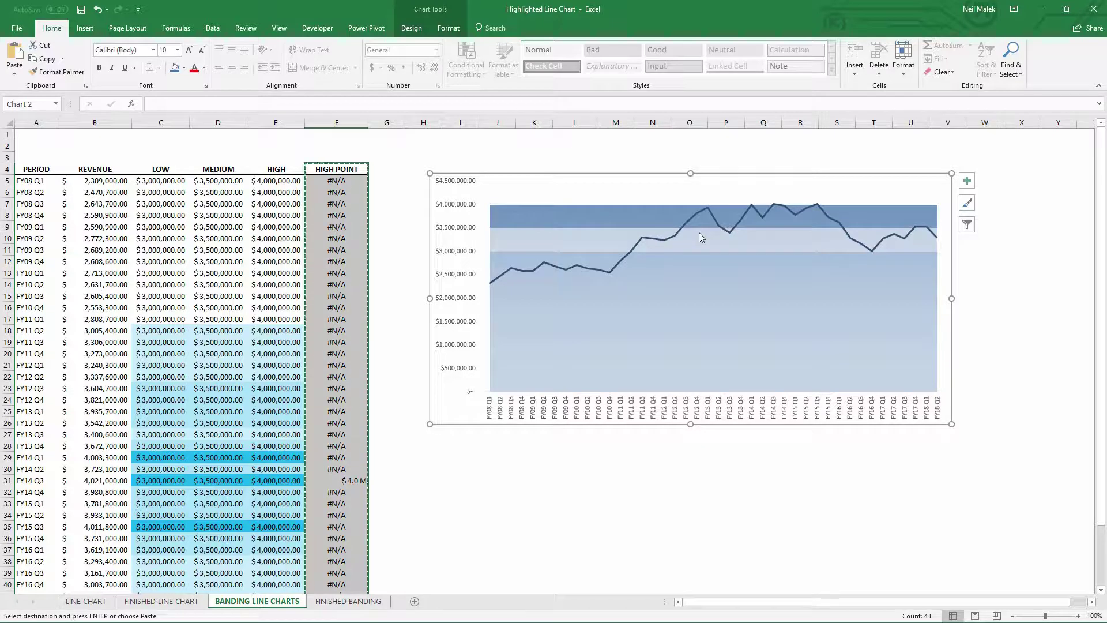
key(Escape)
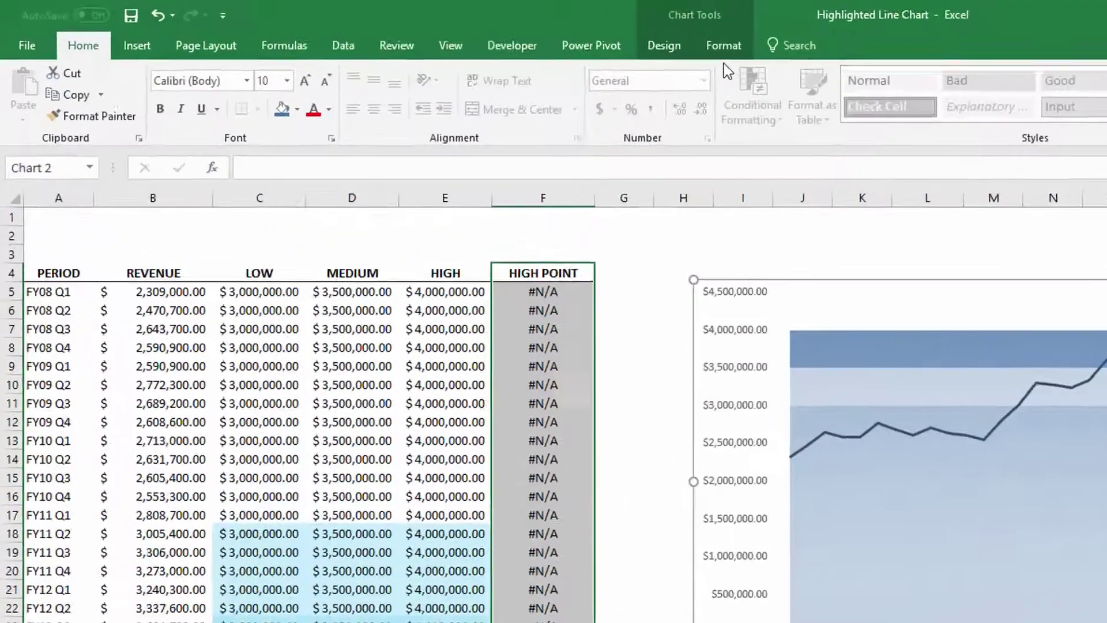
Pick Series "HIGH POINT" from the Chart Elements list on the Format tab
click(783, 54)
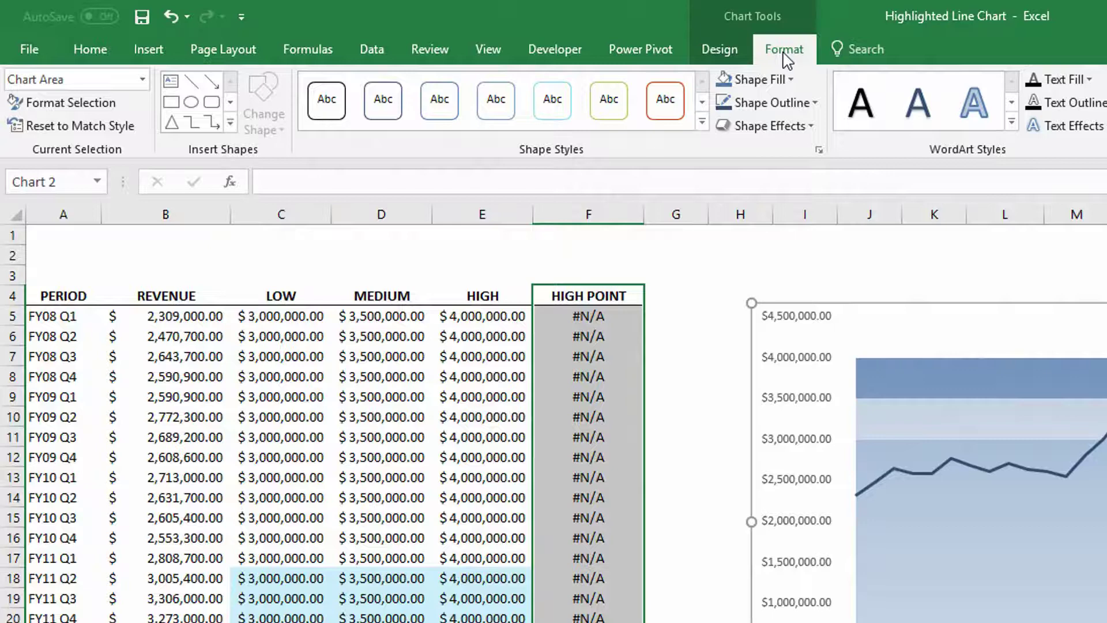
click(140, 80)
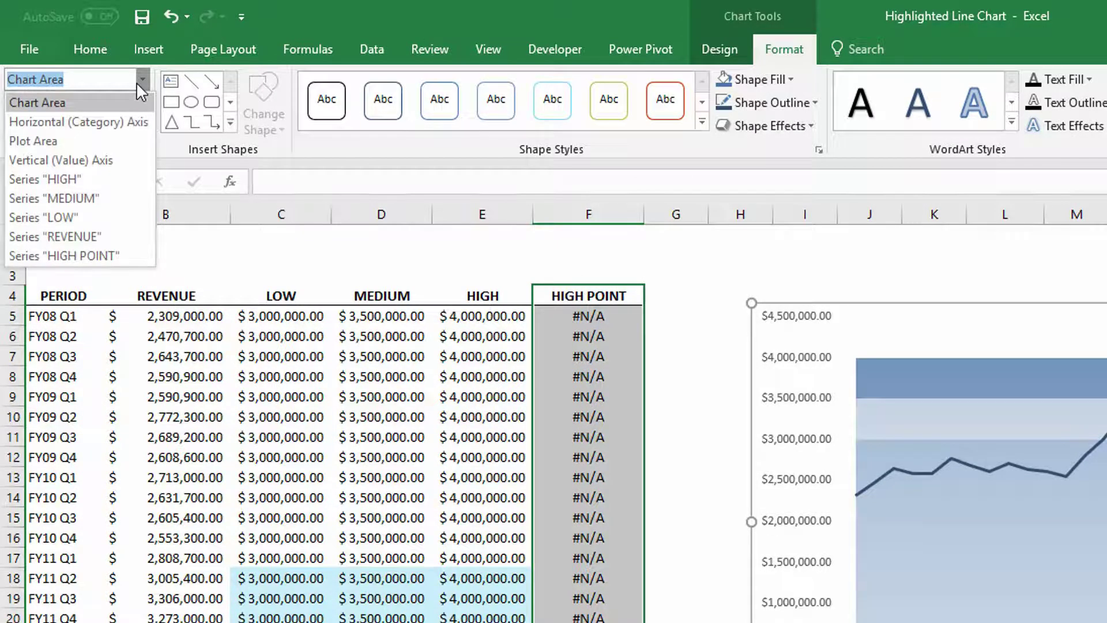
click(67, 256)
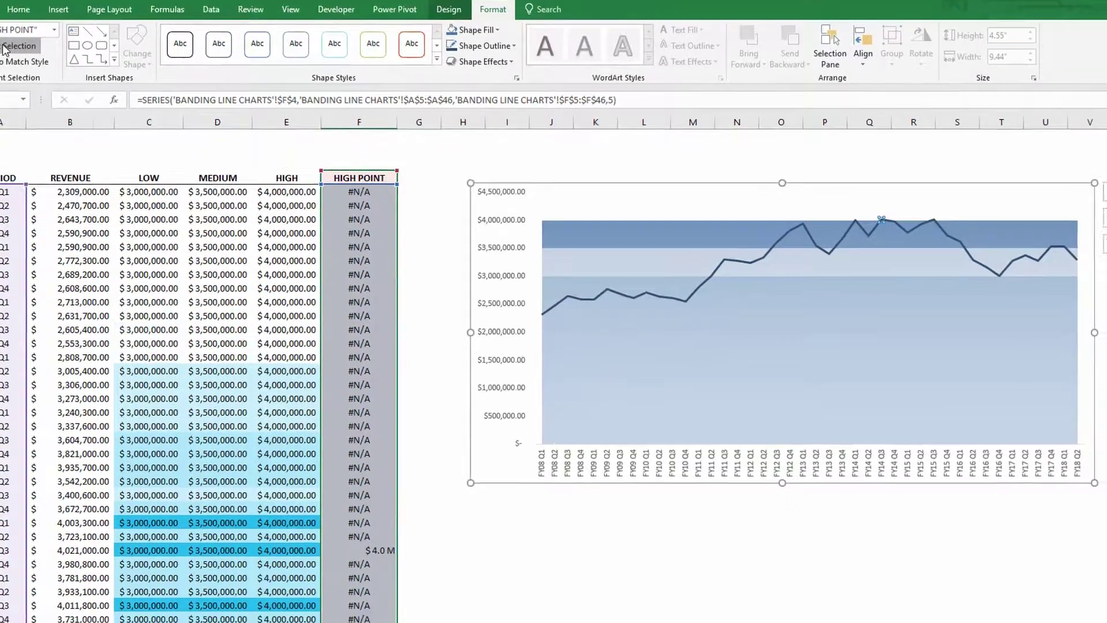
Give the HIGH POINT series a built-in round marker of size 10
click(4, 50)
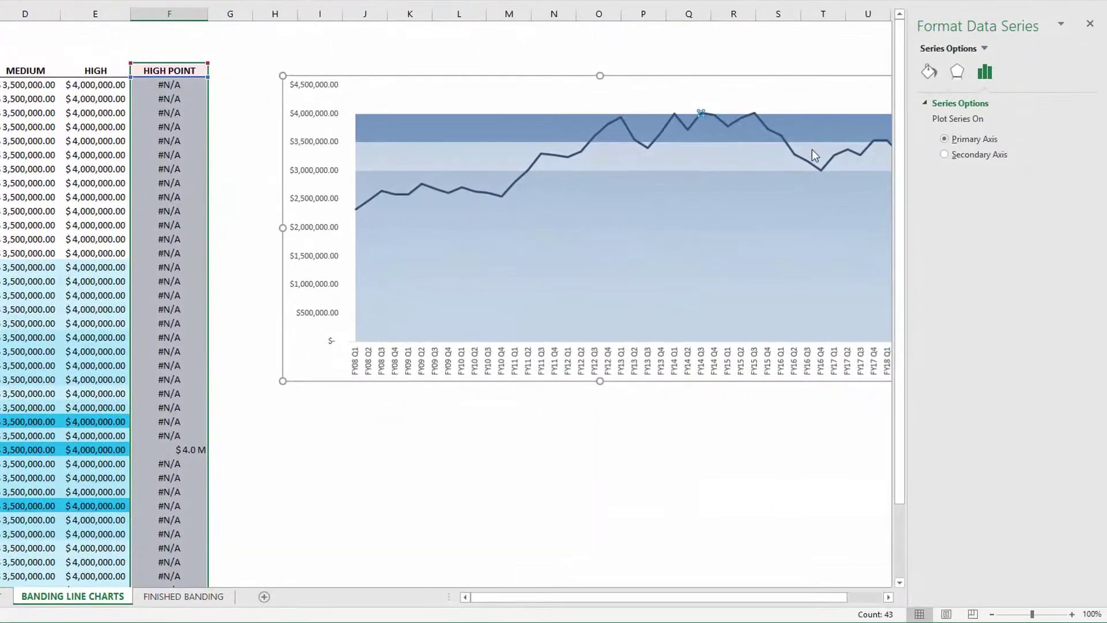
click(929, 71)
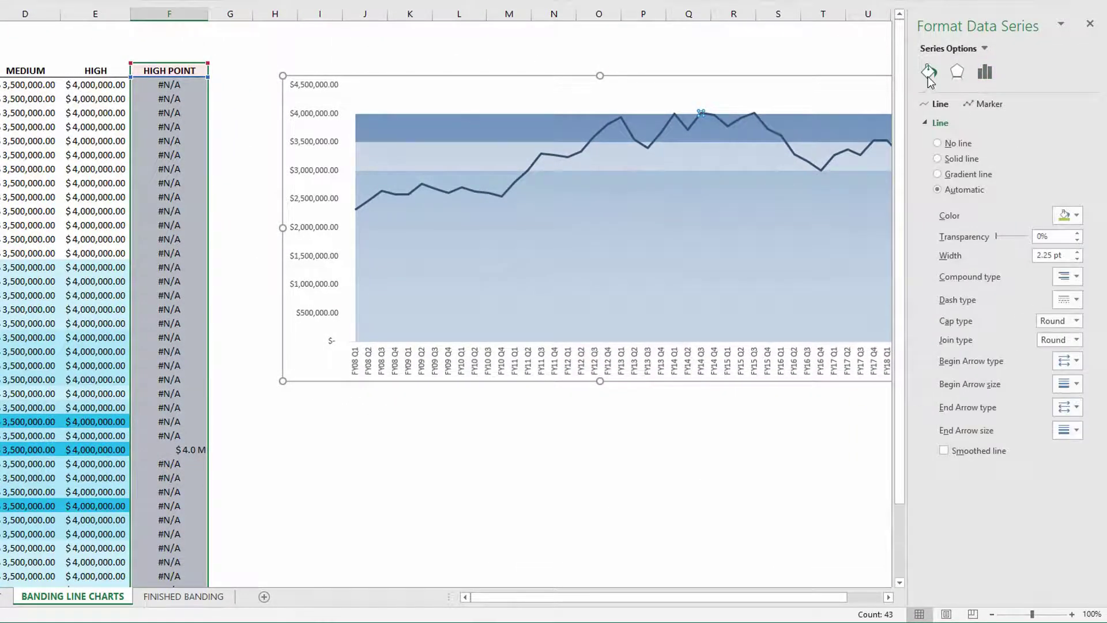
click(987, 105)
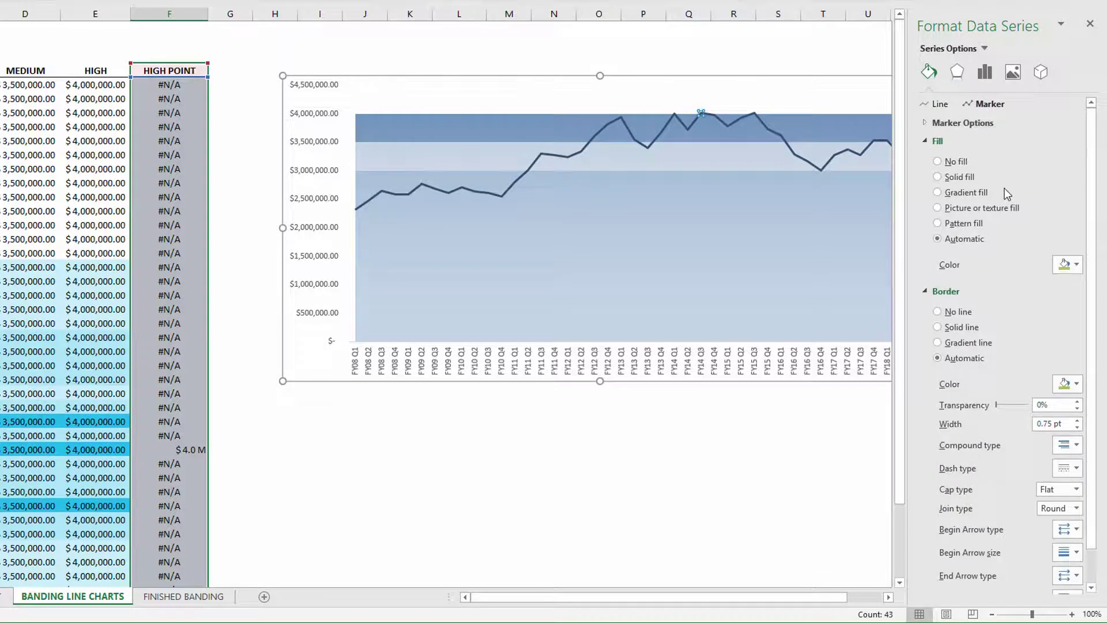
click(925, 124)
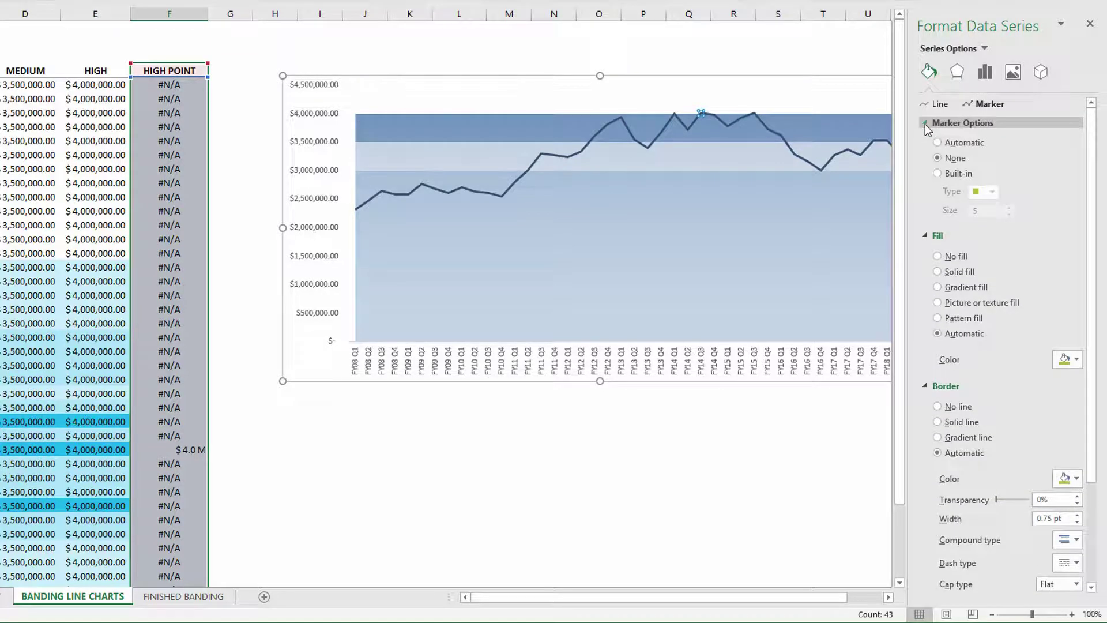
click(947, 175)
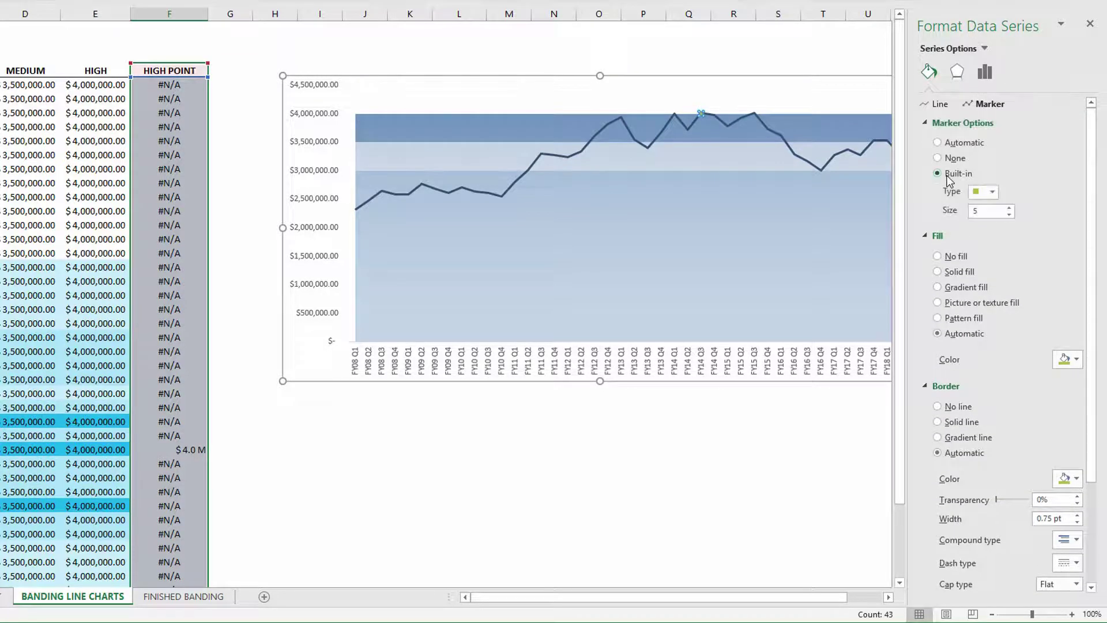
click(993, 191)
click(984, 300)
click(1010, 208)
click(1010, 208)
click(1009, 209)
Give the marker a solid colour fill and a thicker white border
click(1073, 358)
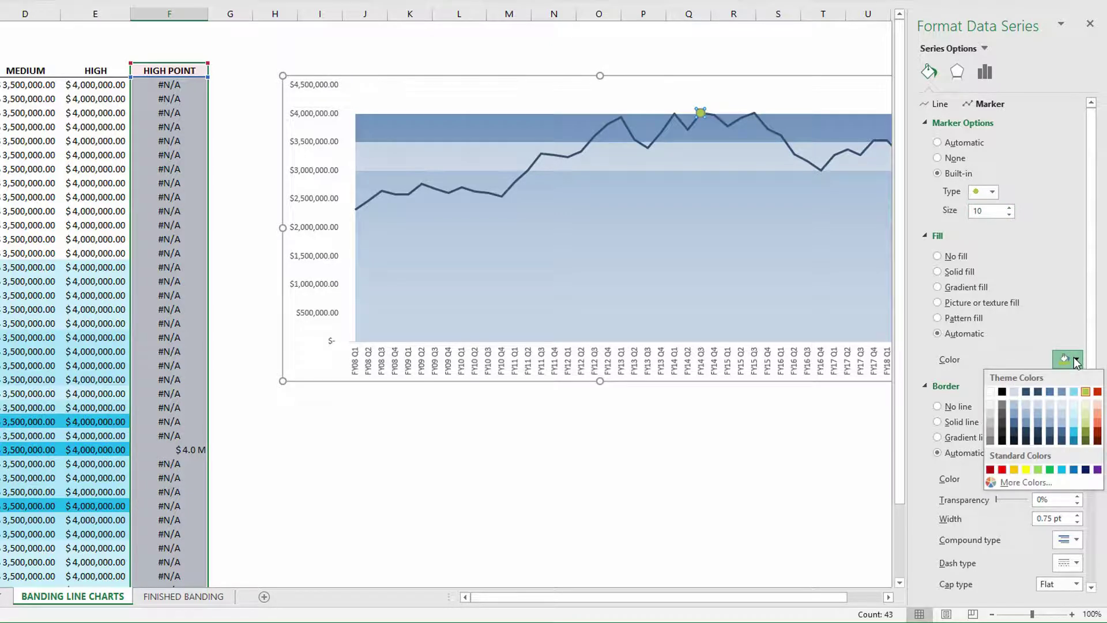
click(1038, 391)
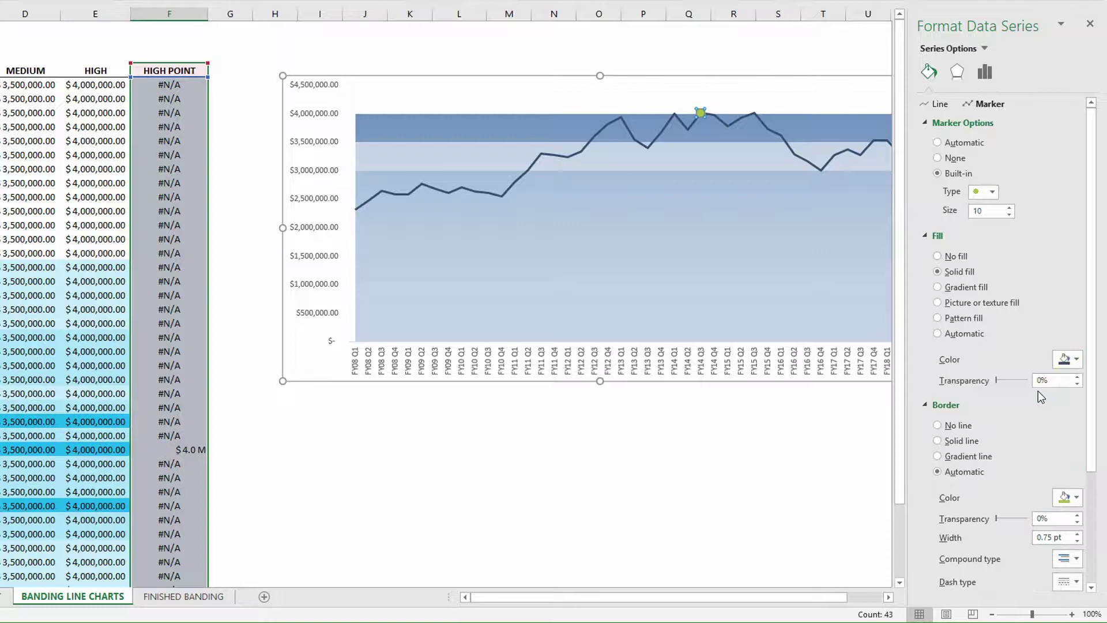
click(1074, 500)
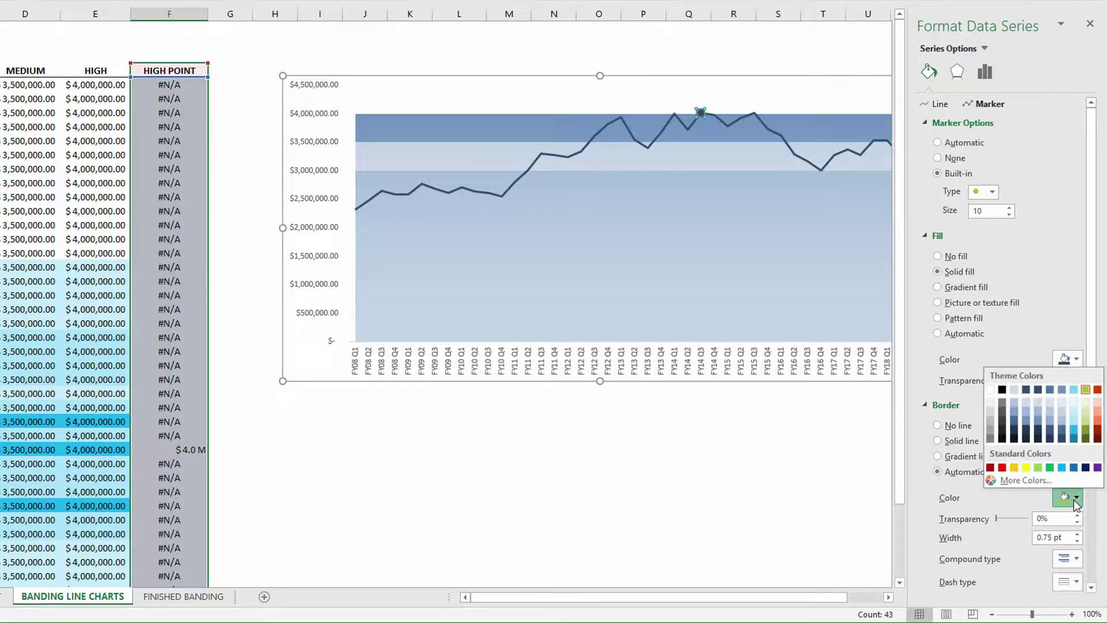
click(990, 390)
click(1078, 534)
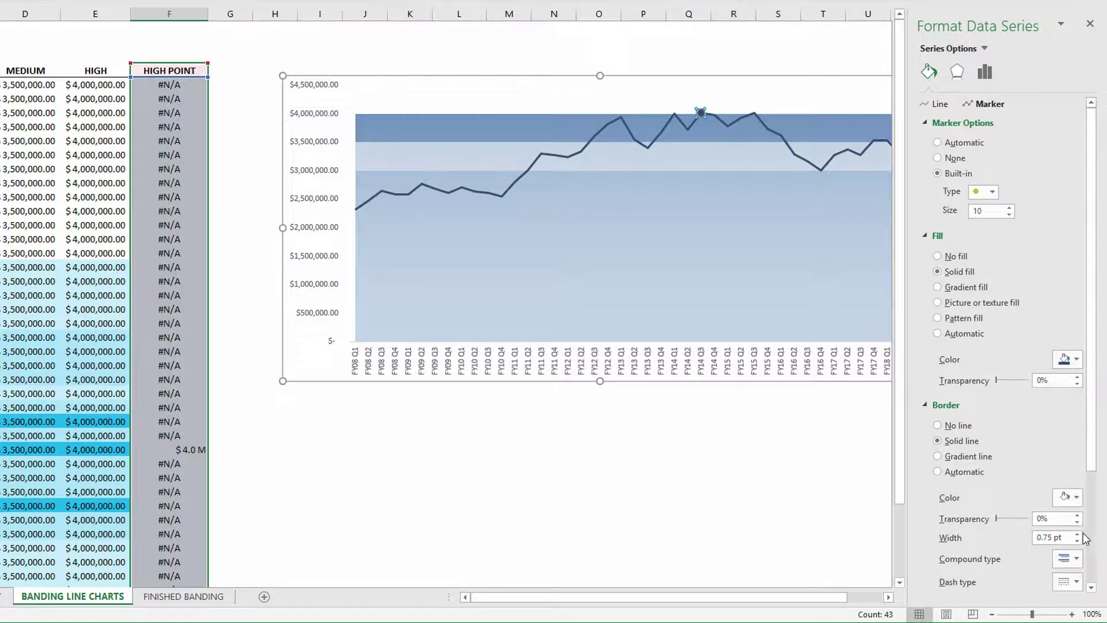
click(1077, 534)
click(1090, 24)
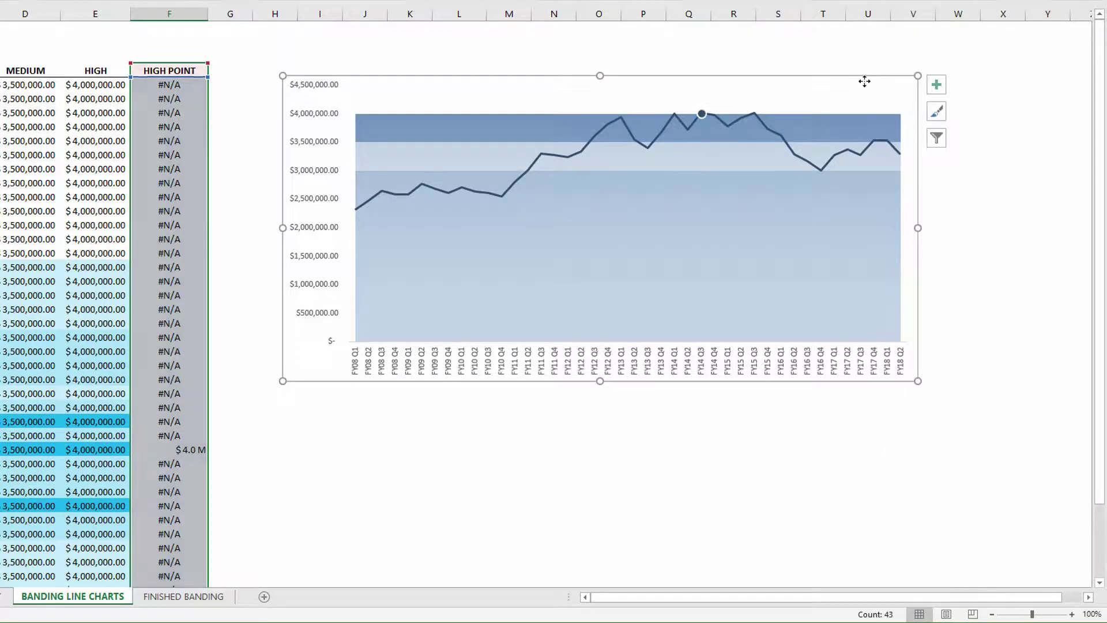
click(852, 92)
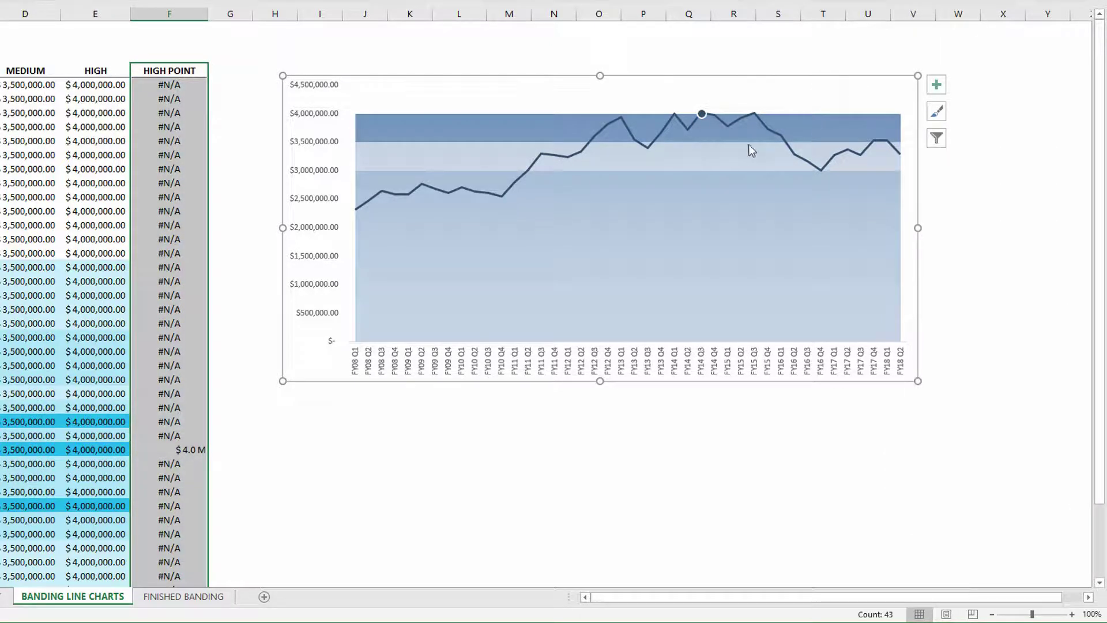
click(702, 115)
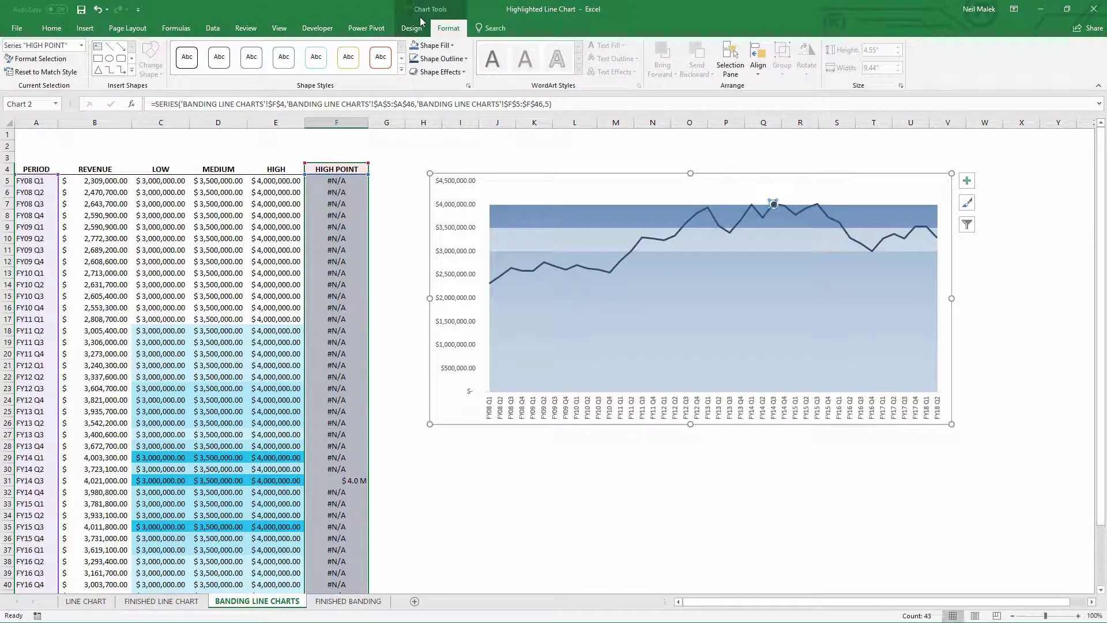
Enlarge the $4.0 M data label's font two sizes, to 12
click(413, 28)
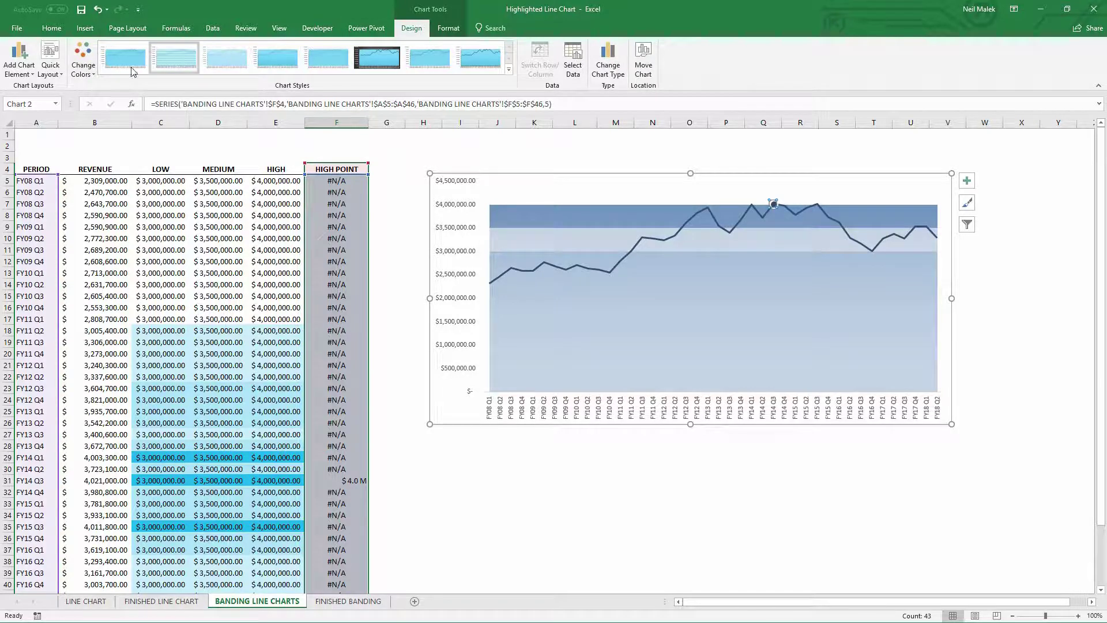
click(18, 69)
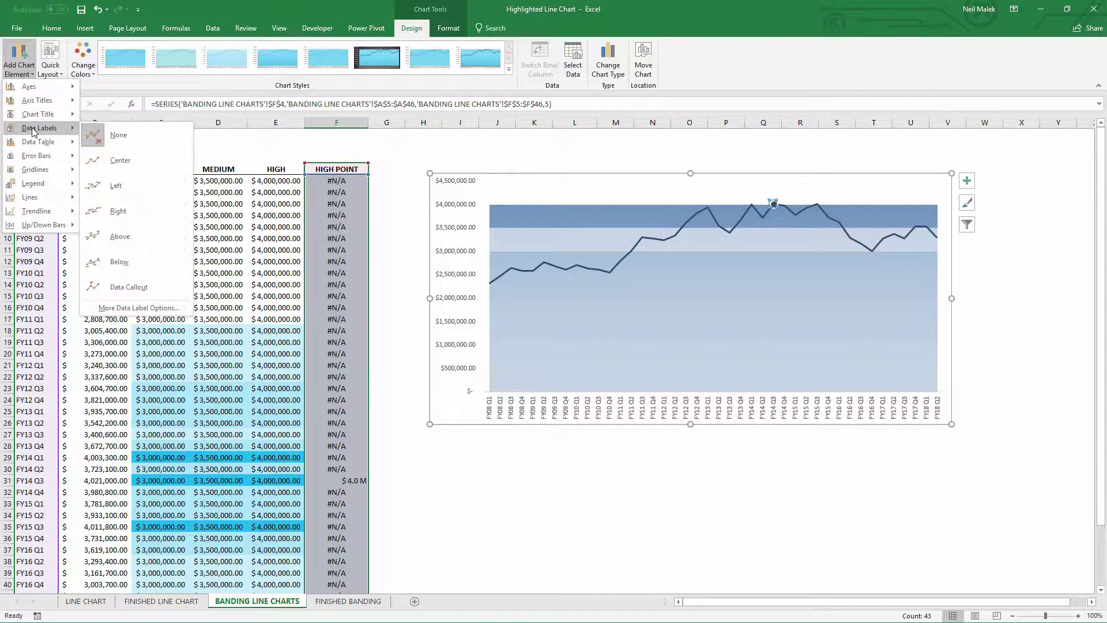
mouse_move(39, 128)
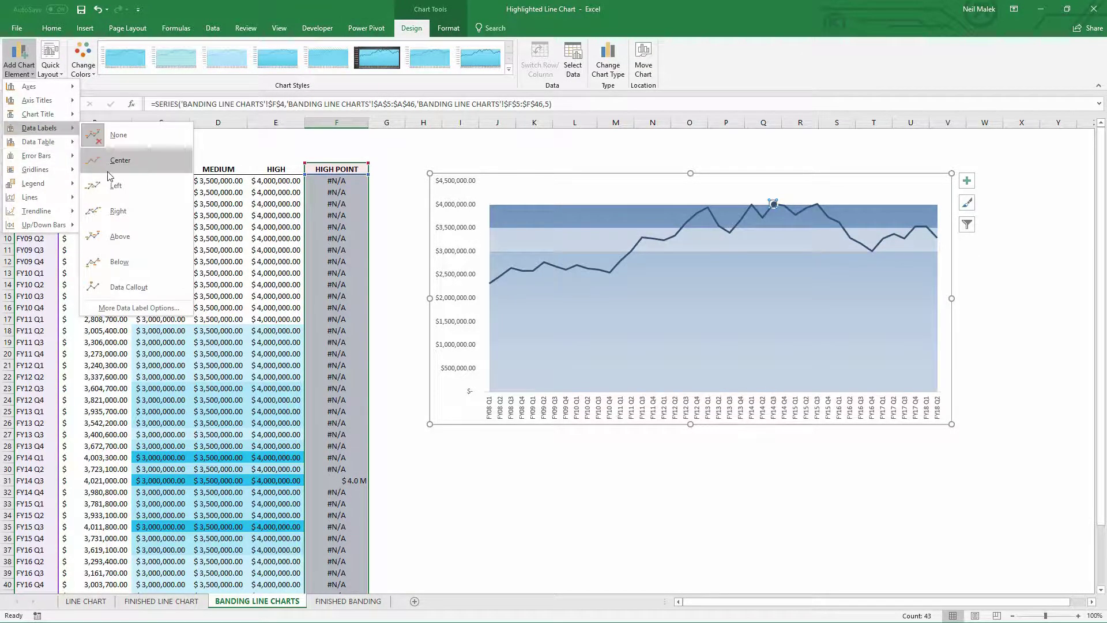
click(143, 233)
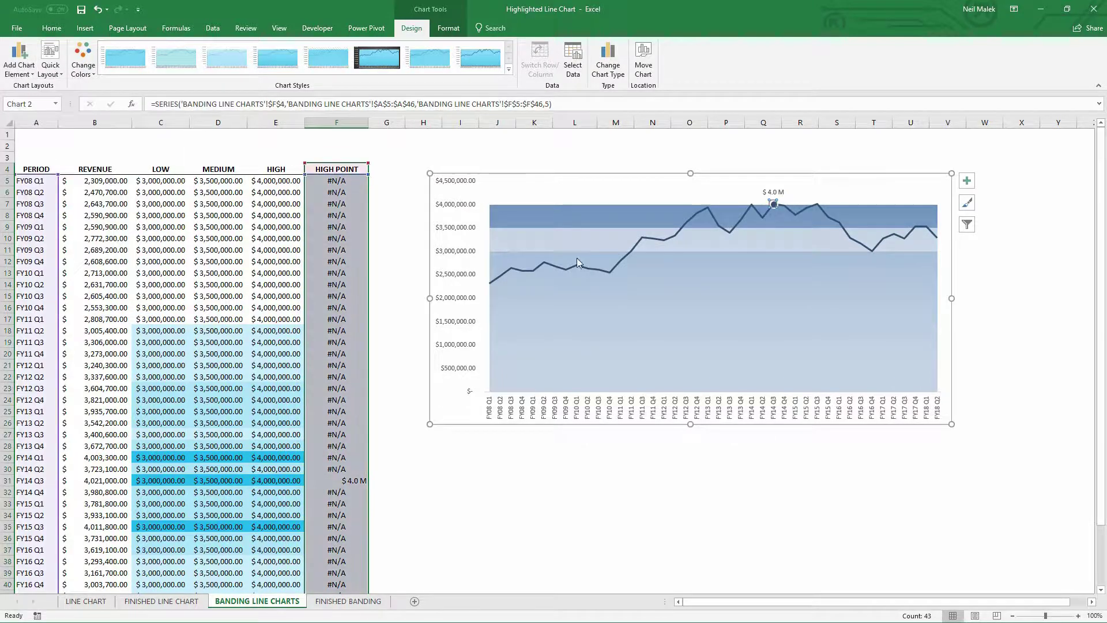
click(772, 191)
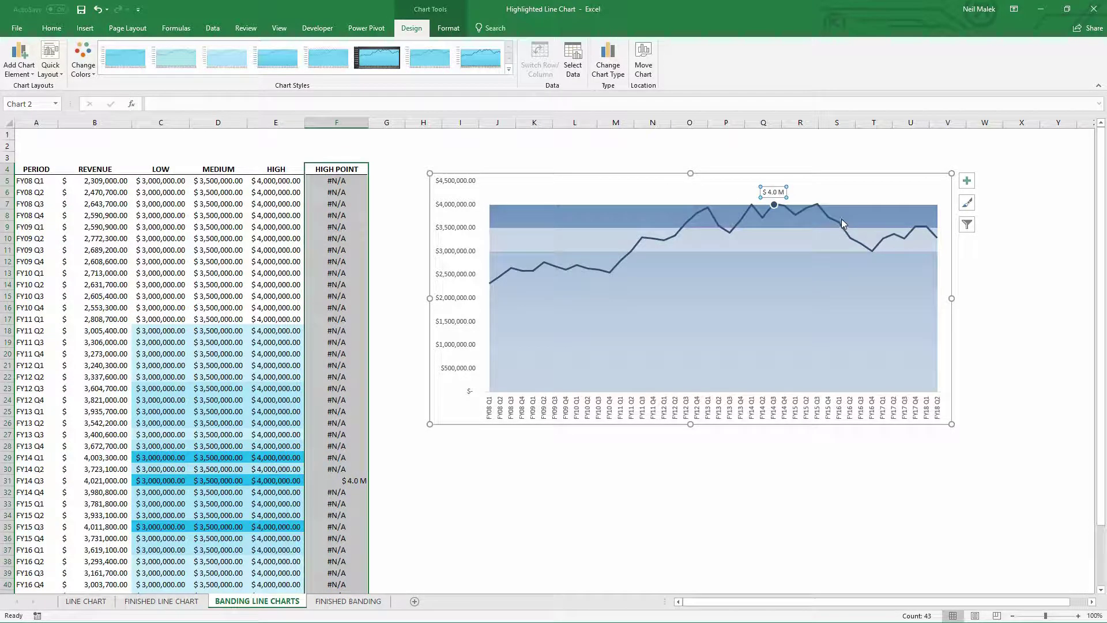
click(51, 28)
click(190, 50)
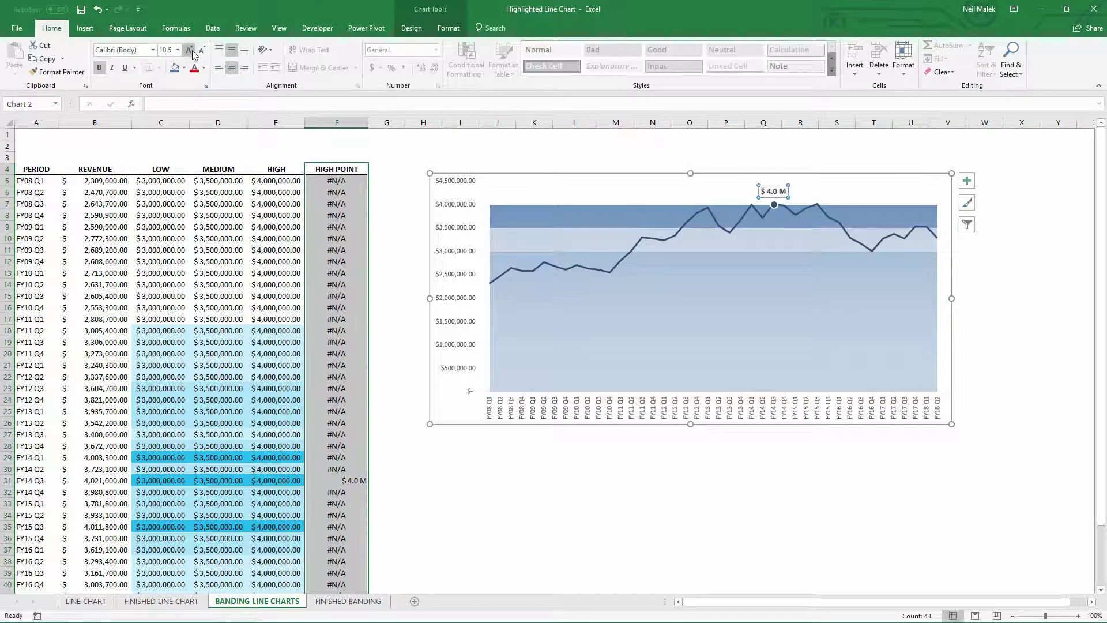
click(193, 51)
Give the $4.0 M data label a solid white fill
click(443, 28)
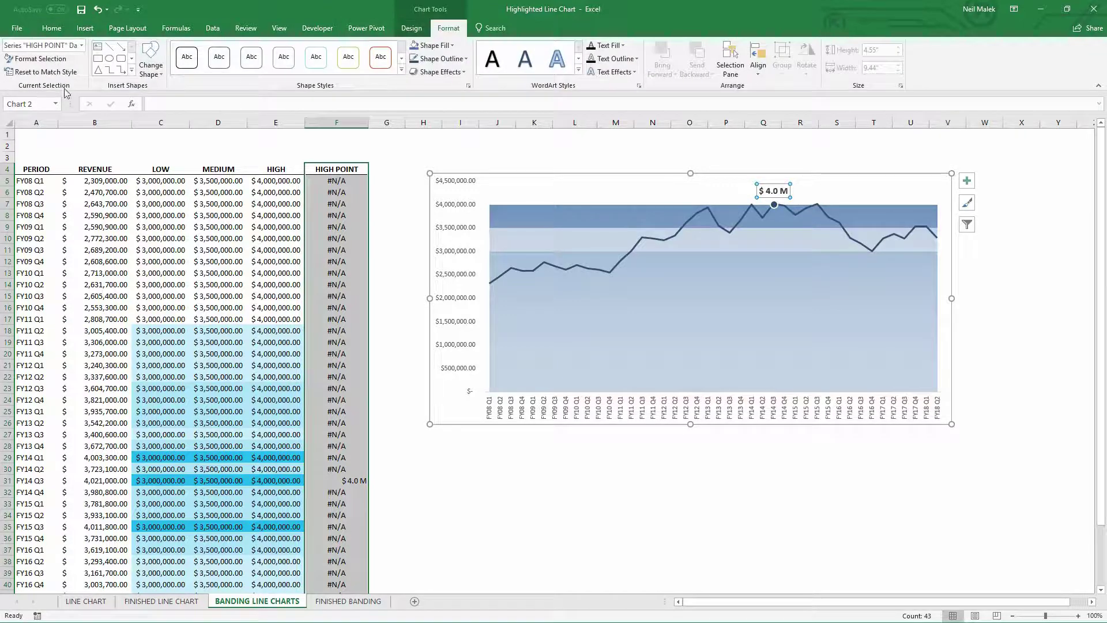
click(58, 64)
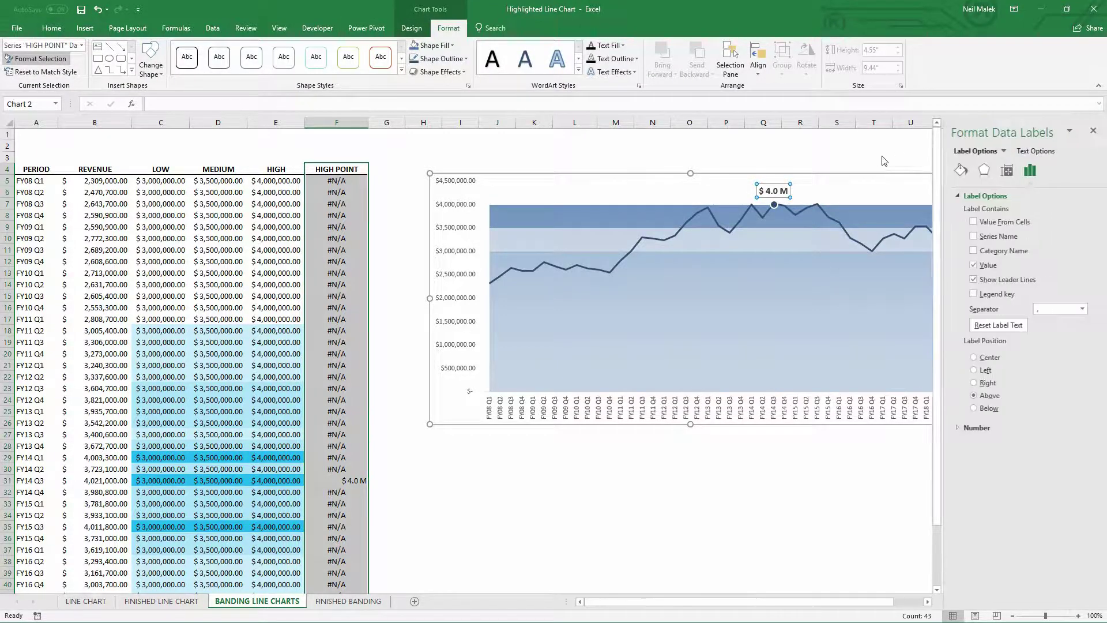
click(963, 172)
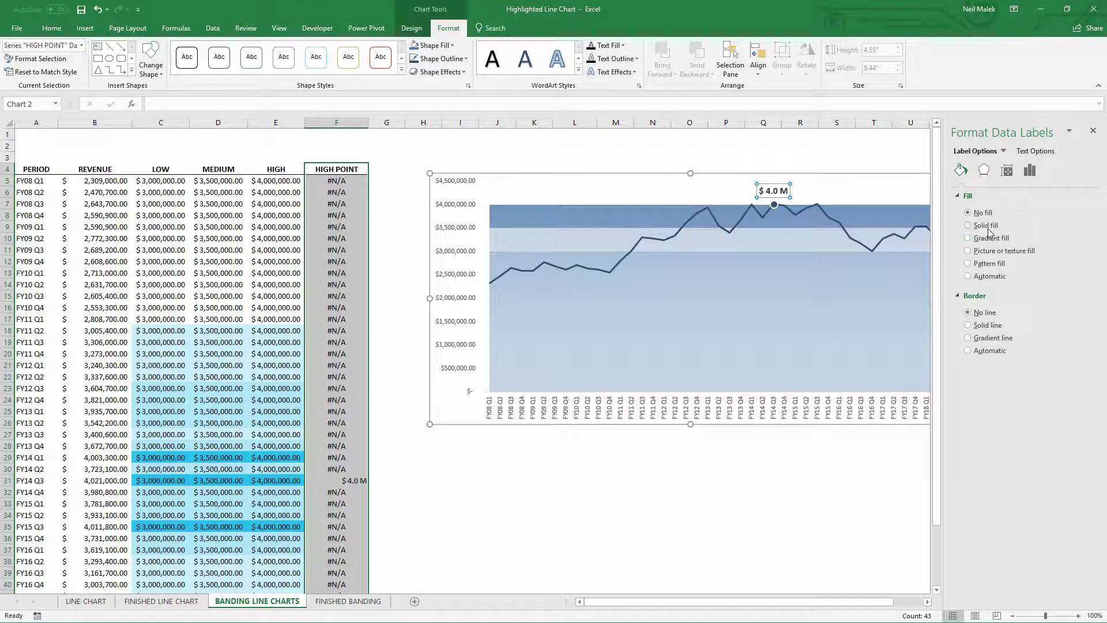
click(986, 226)
click(1077, 297)
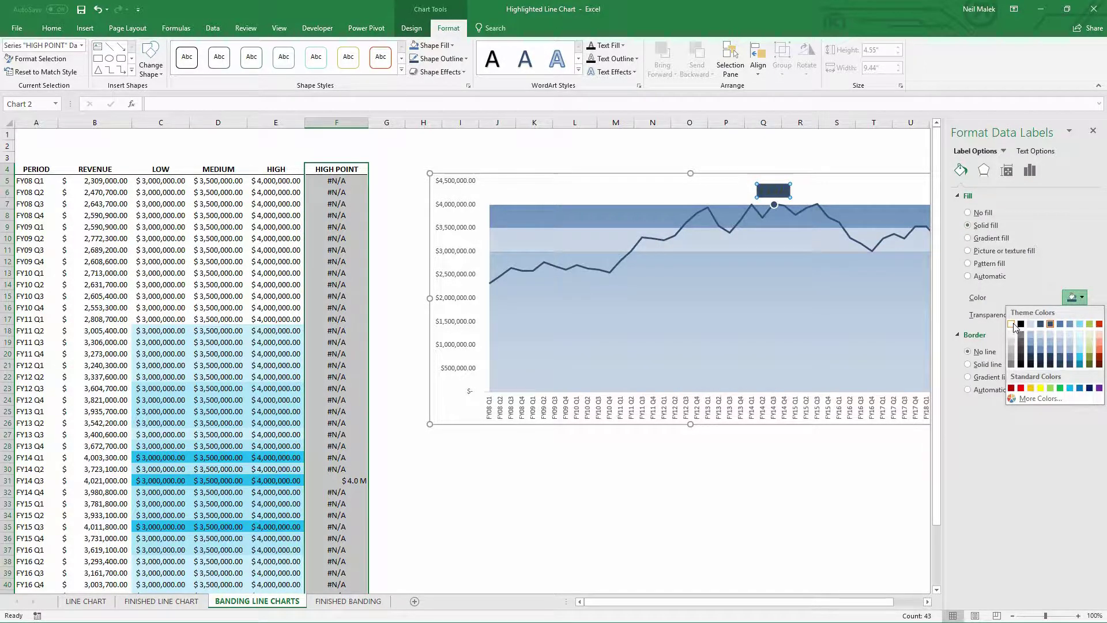
click(1013, 326)
Add a coloured shadow with reduced blur and distance to the label
click(983, 171)
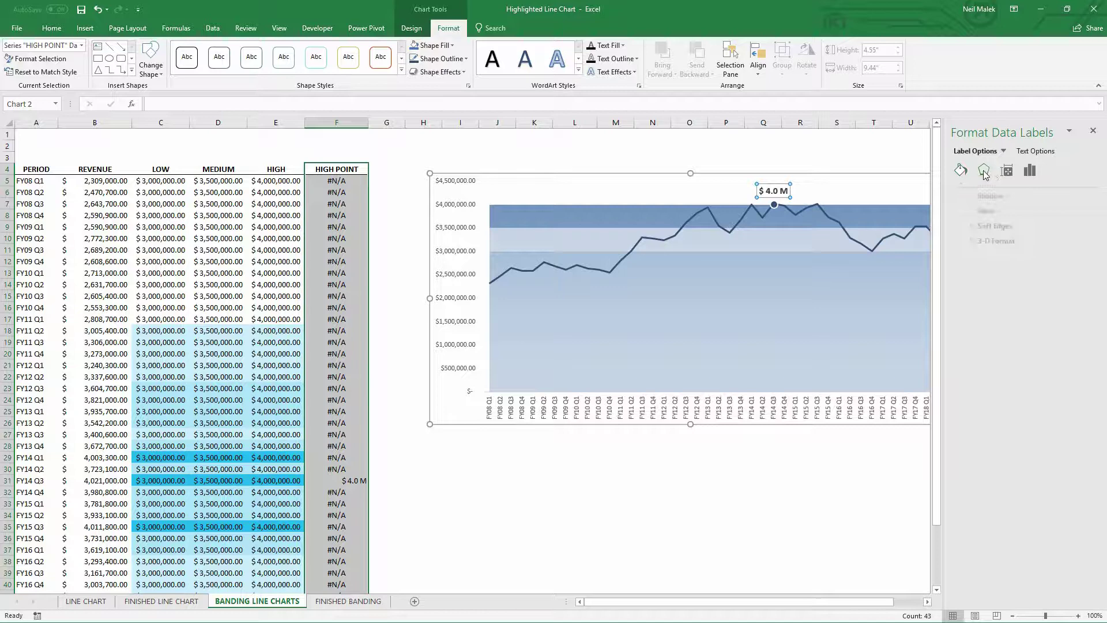
click(960, 197)
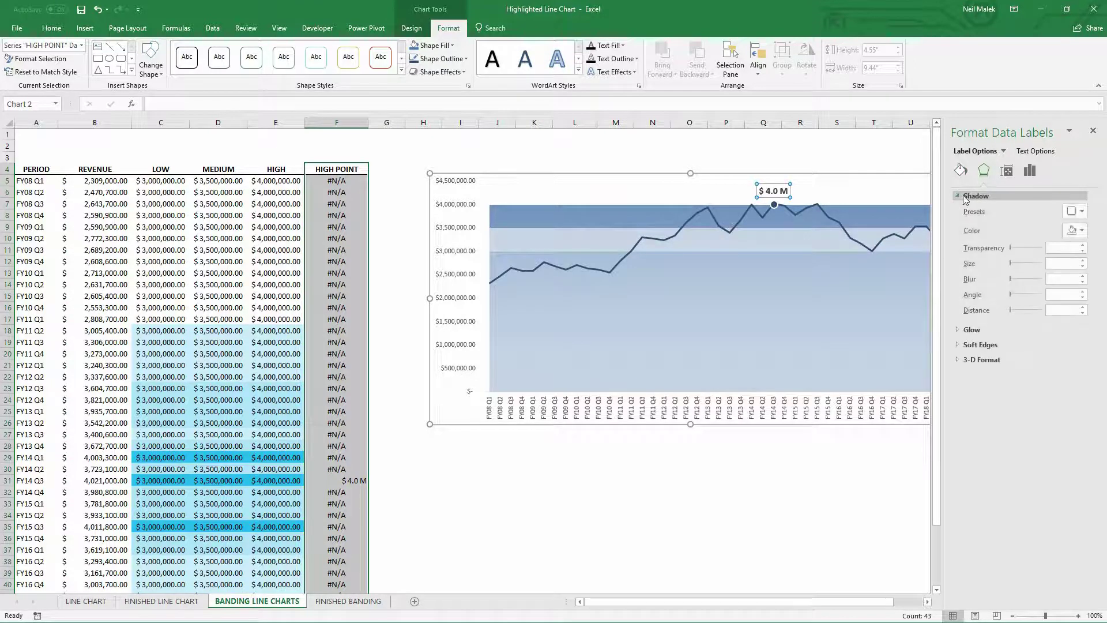
click(1076, 212)
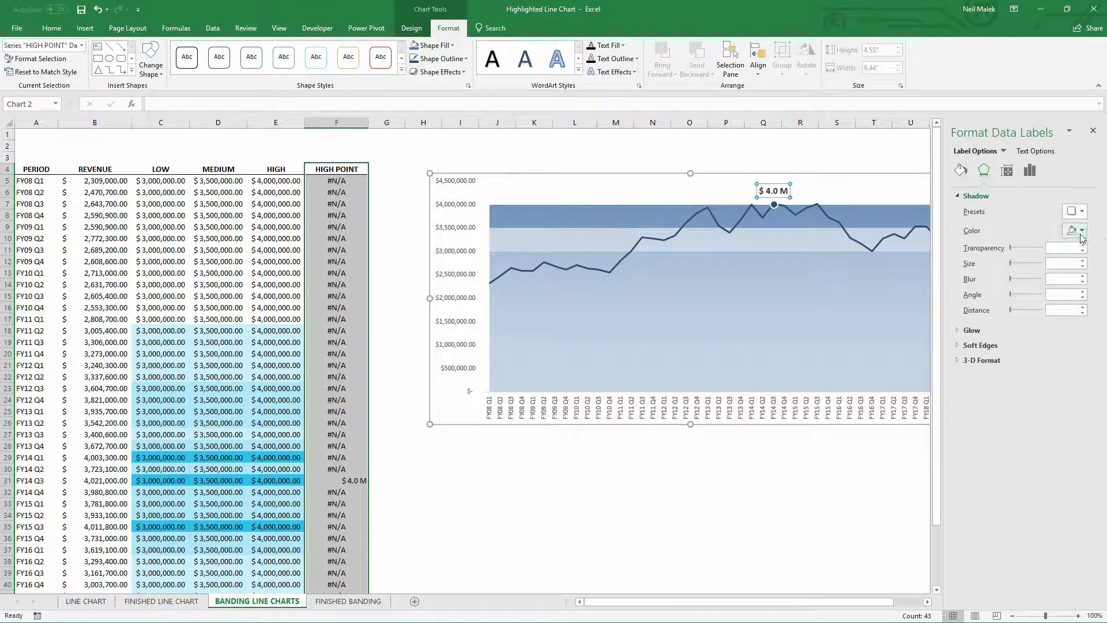
click(1076, 230)
click(1070, 274)
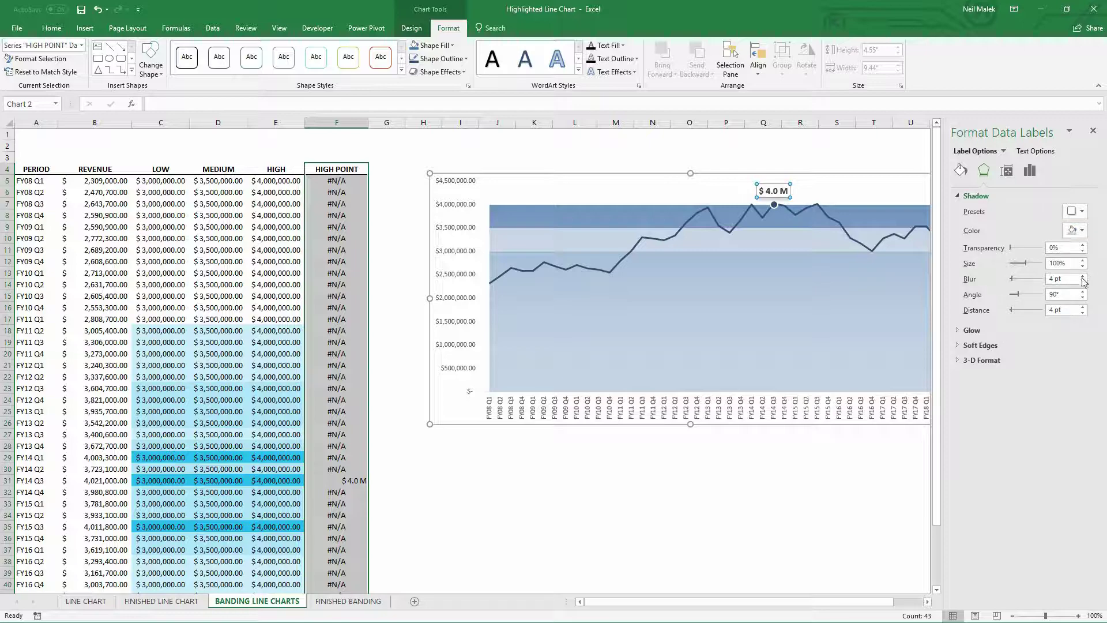
click(1083, 282)
click(1082, 312)
click(1093, 129)
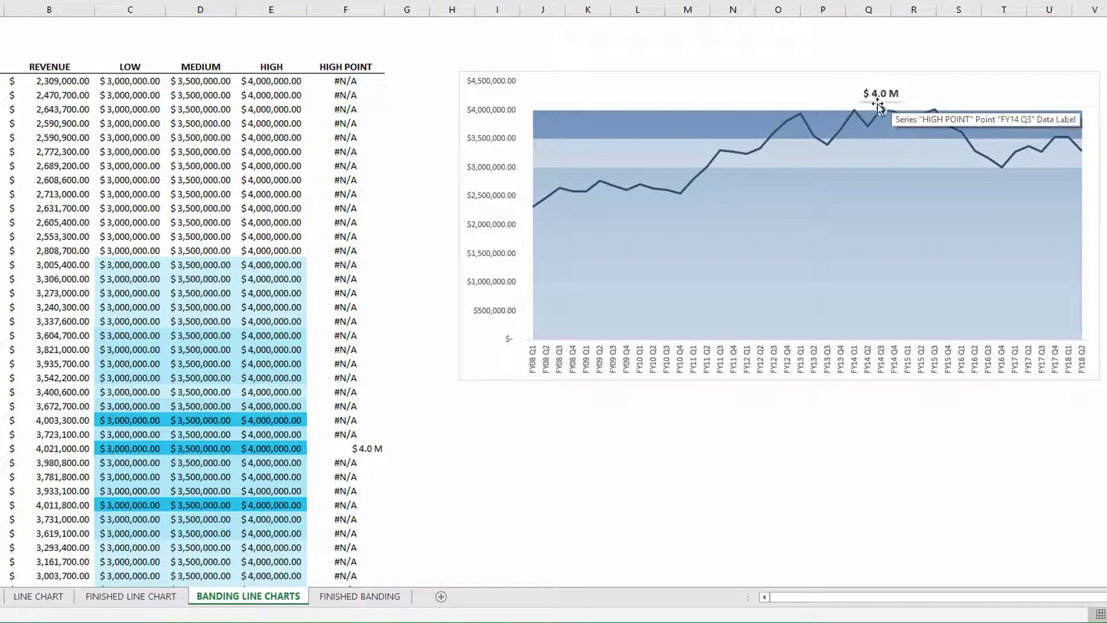
click(344, 9)
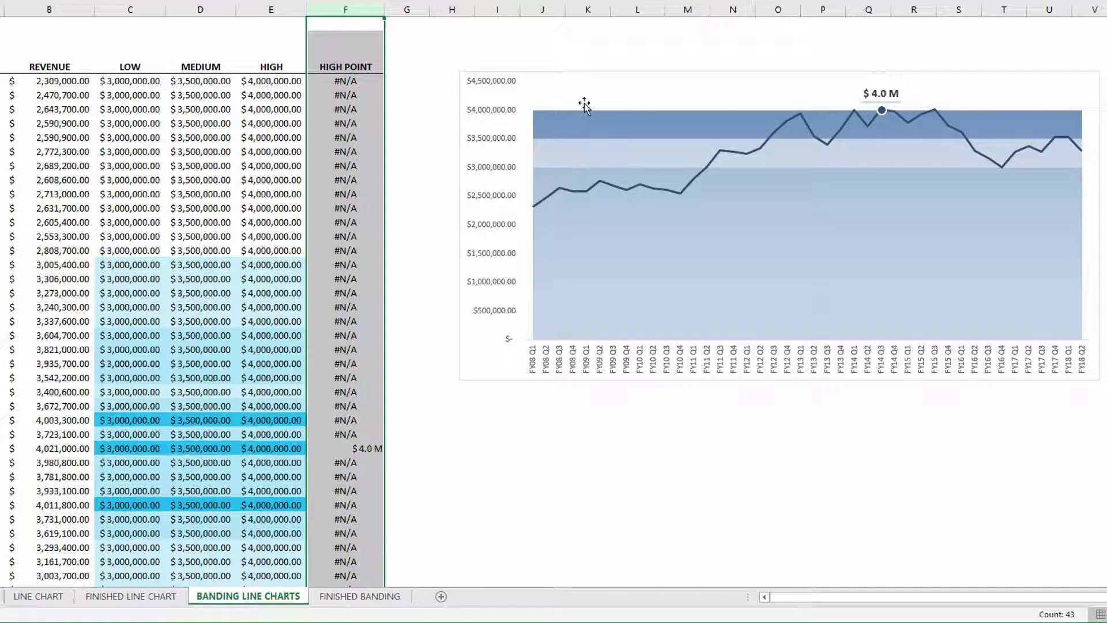
click(592, 71)
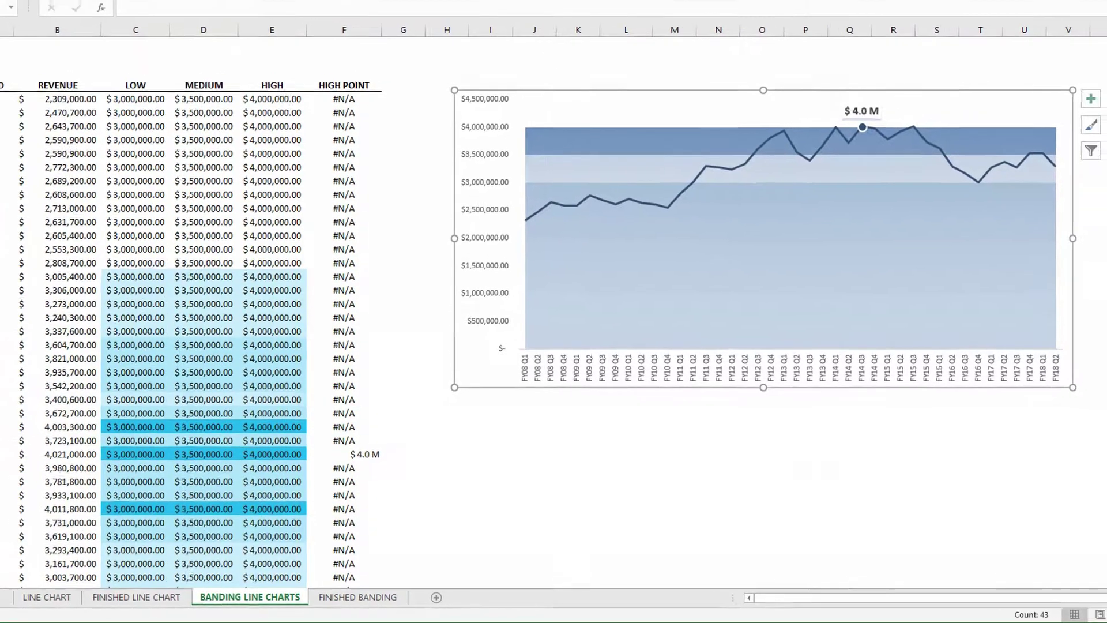
click(409, 28)
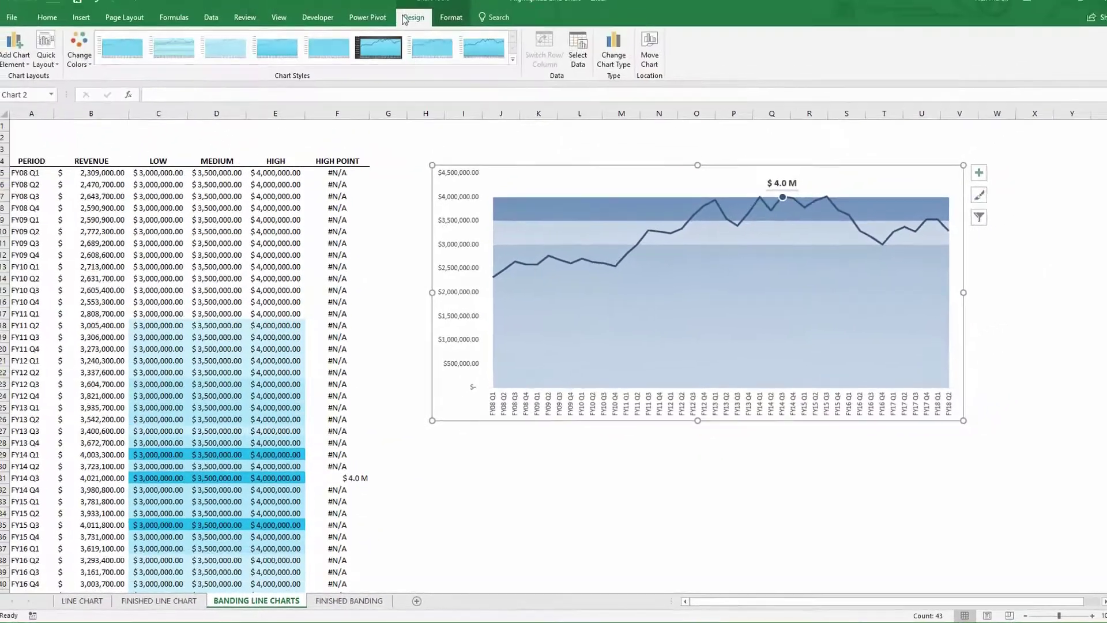
Turn on 'Show data in hidden rows and columns' in the chart's Select Data settings
click(573, 69)
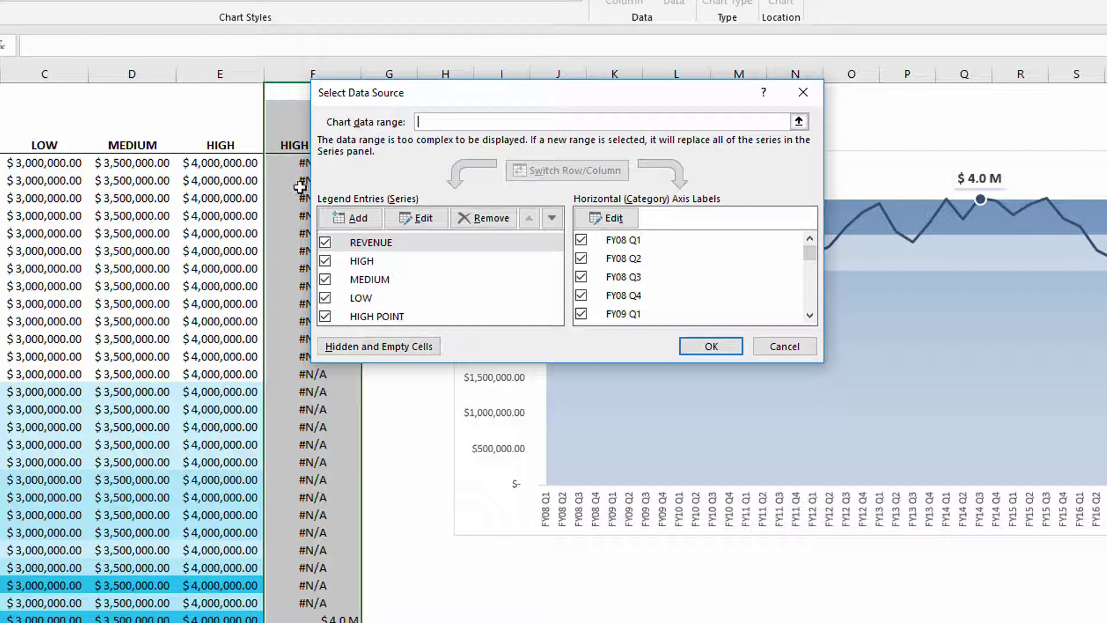
click(399, 349)
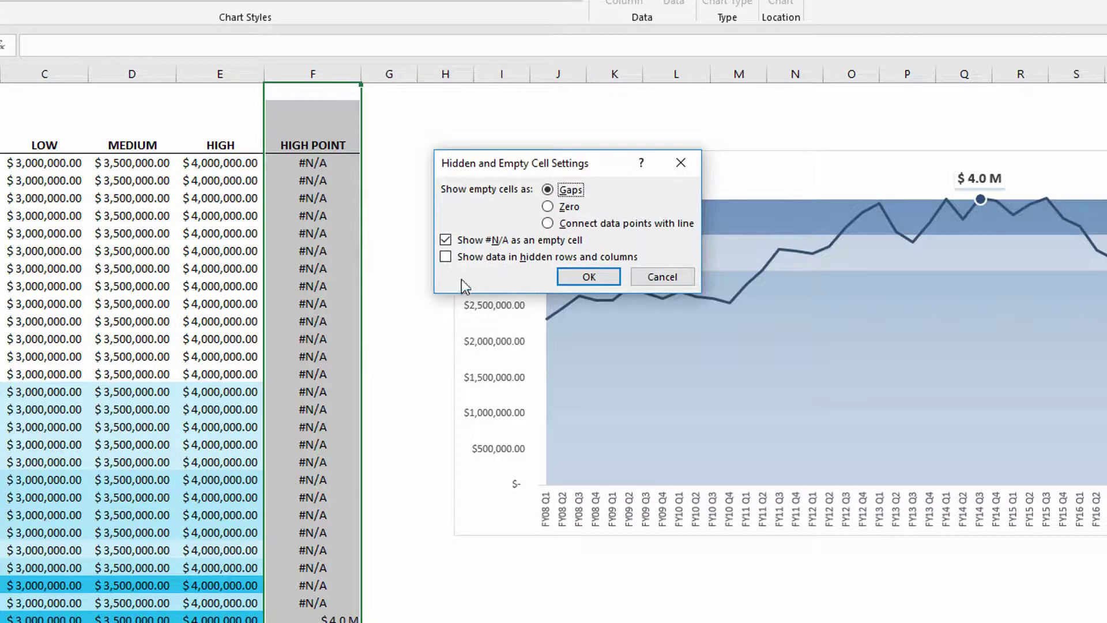
click(475, 260)
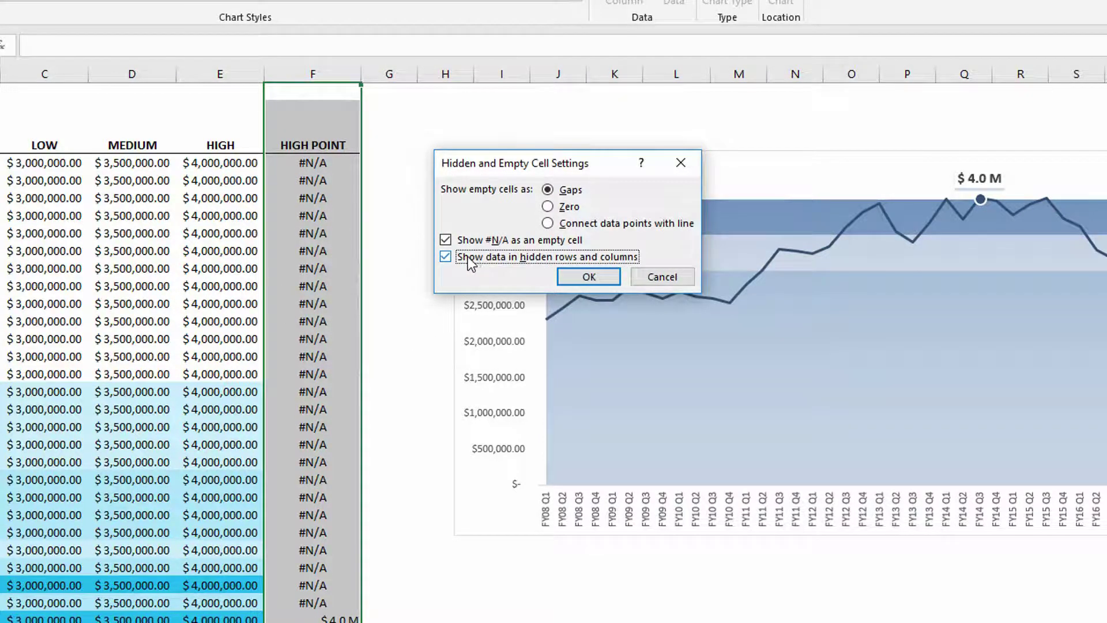
click(604, 280)
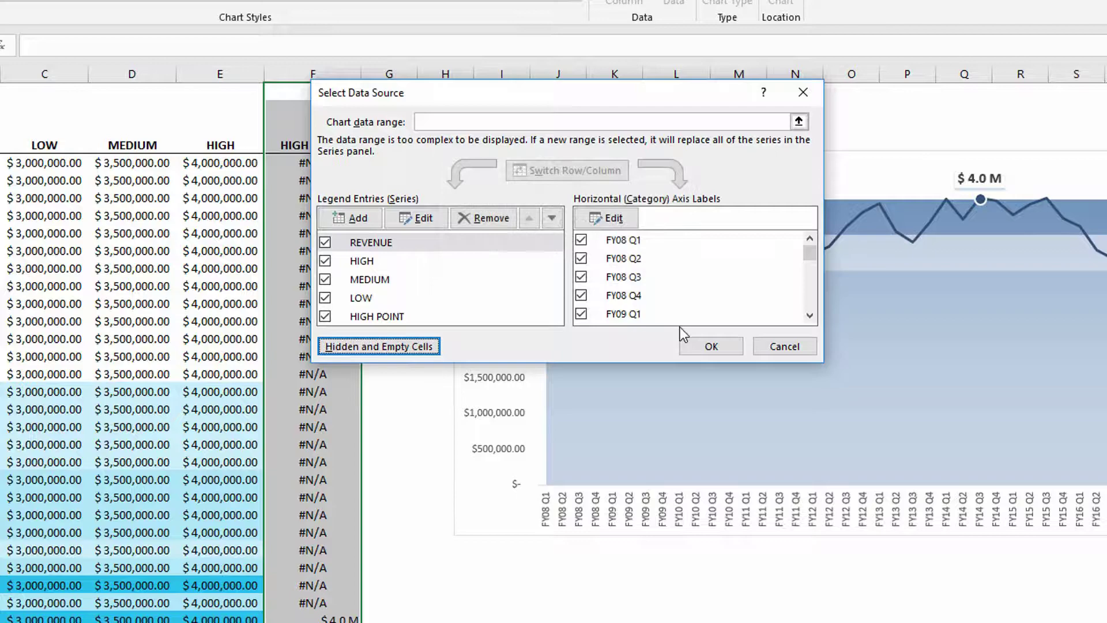
click(721, 348)
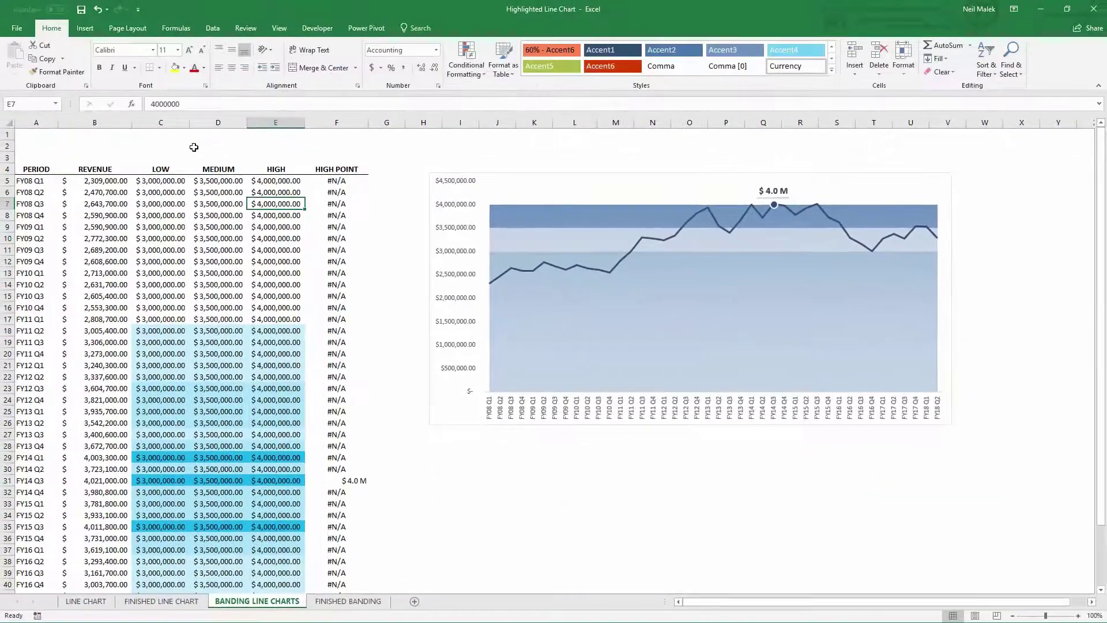
Hide columns C through F (LOW, MEDIUM, HIGH, HIGH POINT)
drag(161, 122, 321, 121)
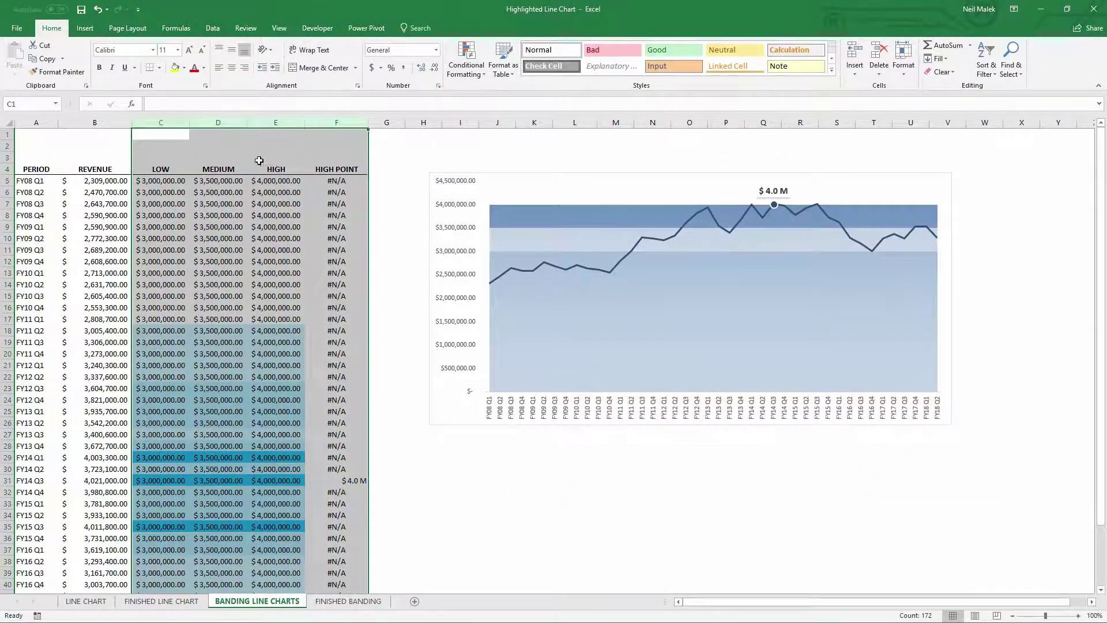
right_click(333, 124)
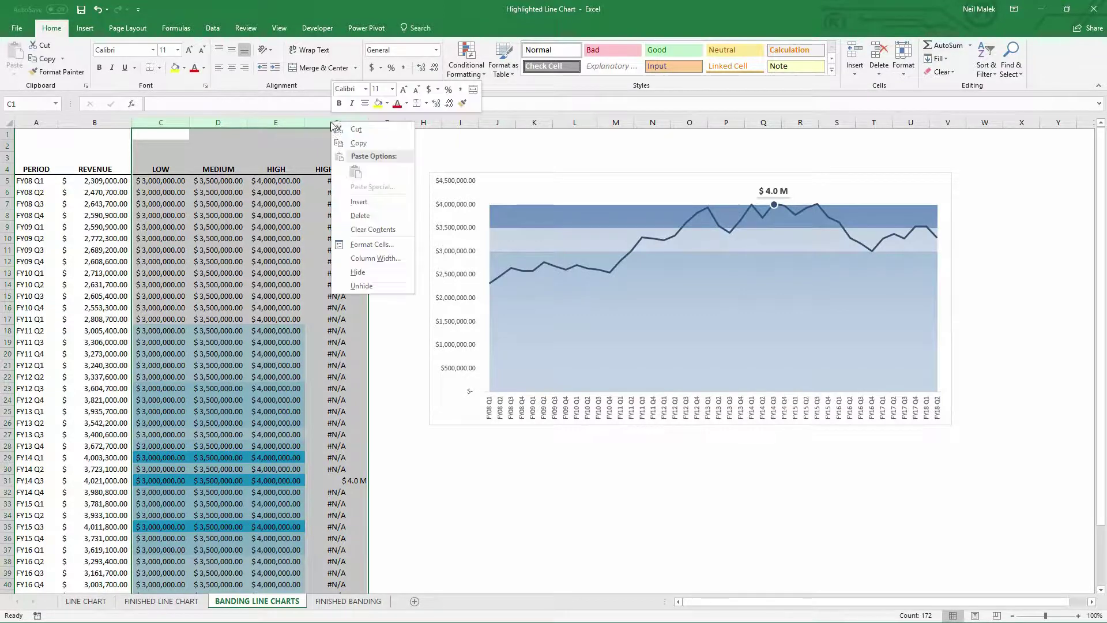
click(362, 272)
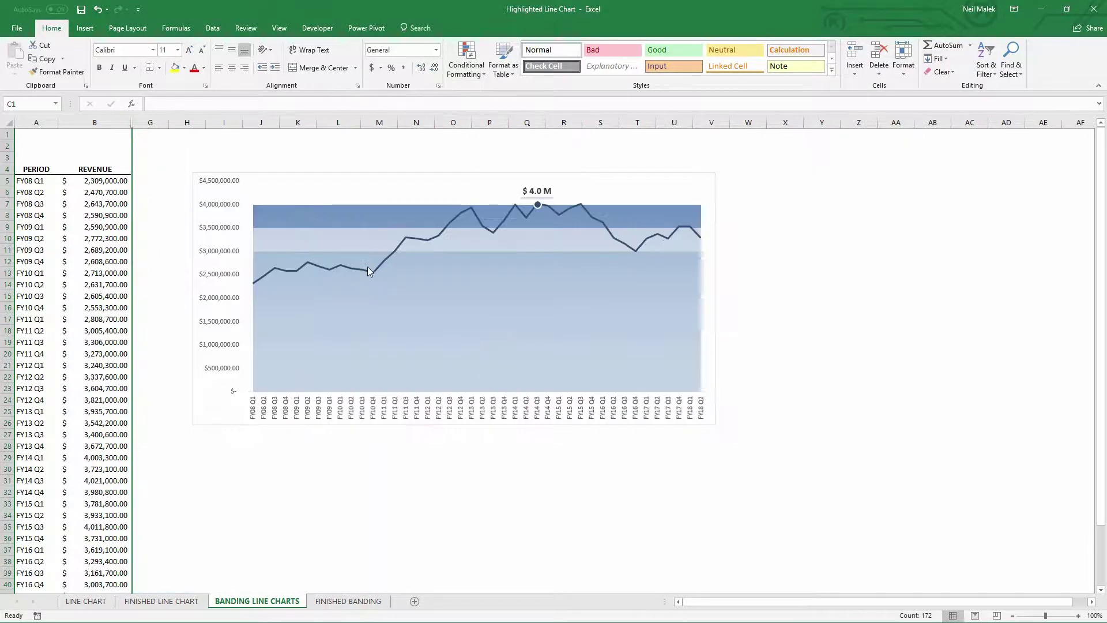
click(177, 309)
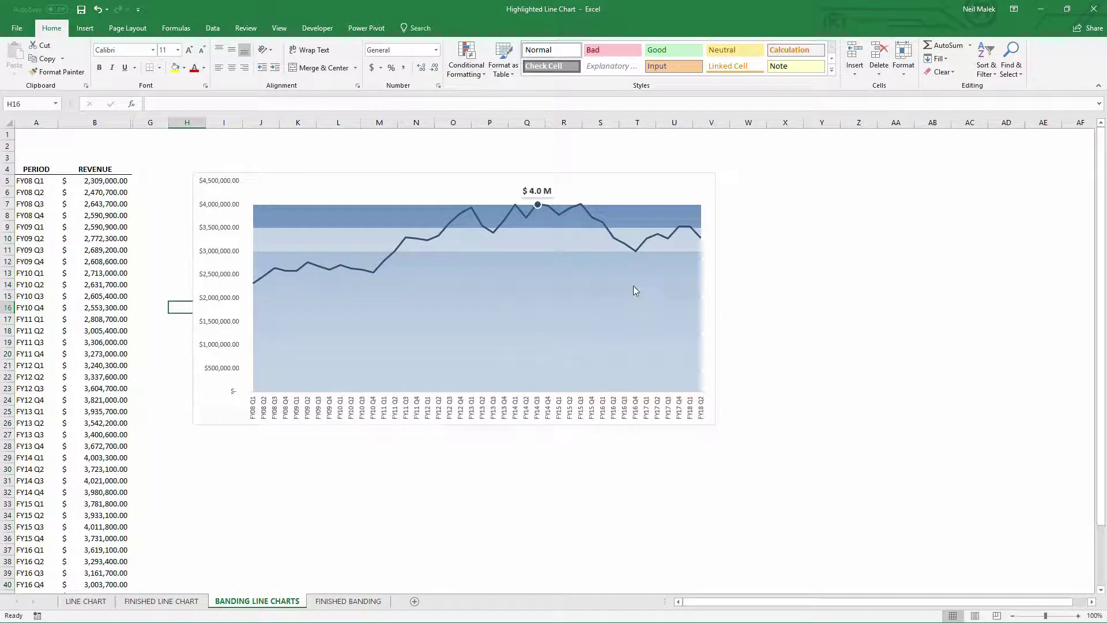